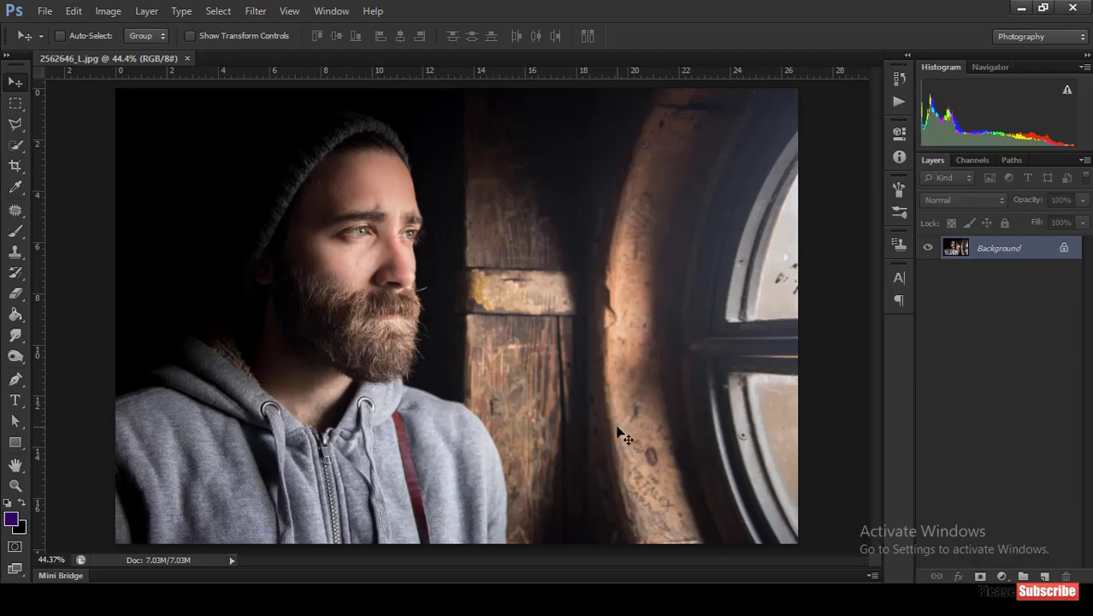
Check the portrait's Image Size, closing the dialog without changes
scroll(353, 479, "up", 1)
scroll(360, 453, "up", 3)
scroll(364, 445, "down", 3)
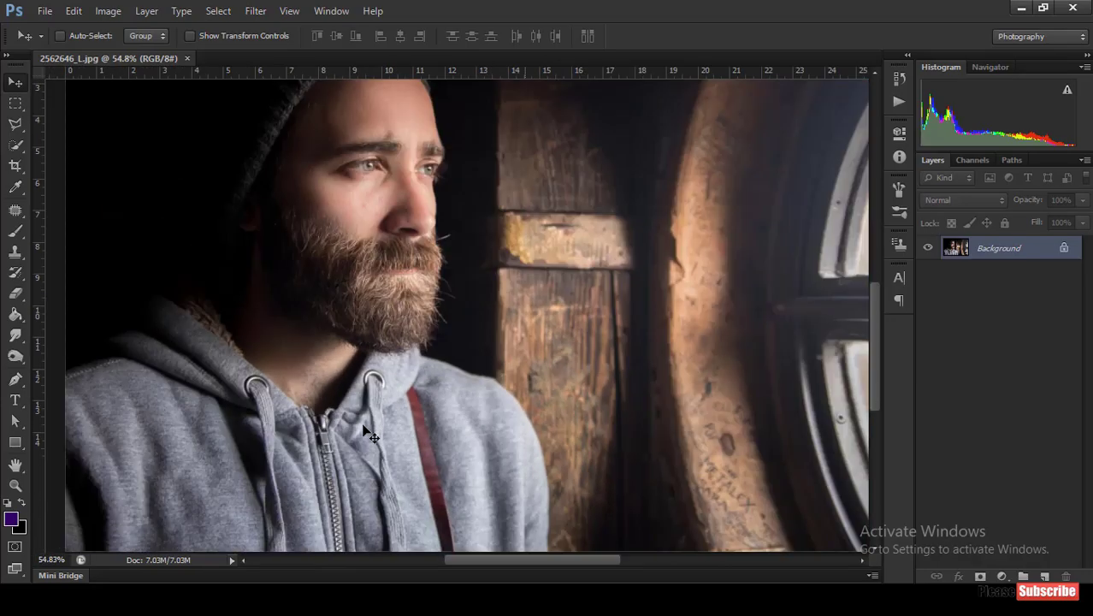
scroll(367, 439, "down", 2)
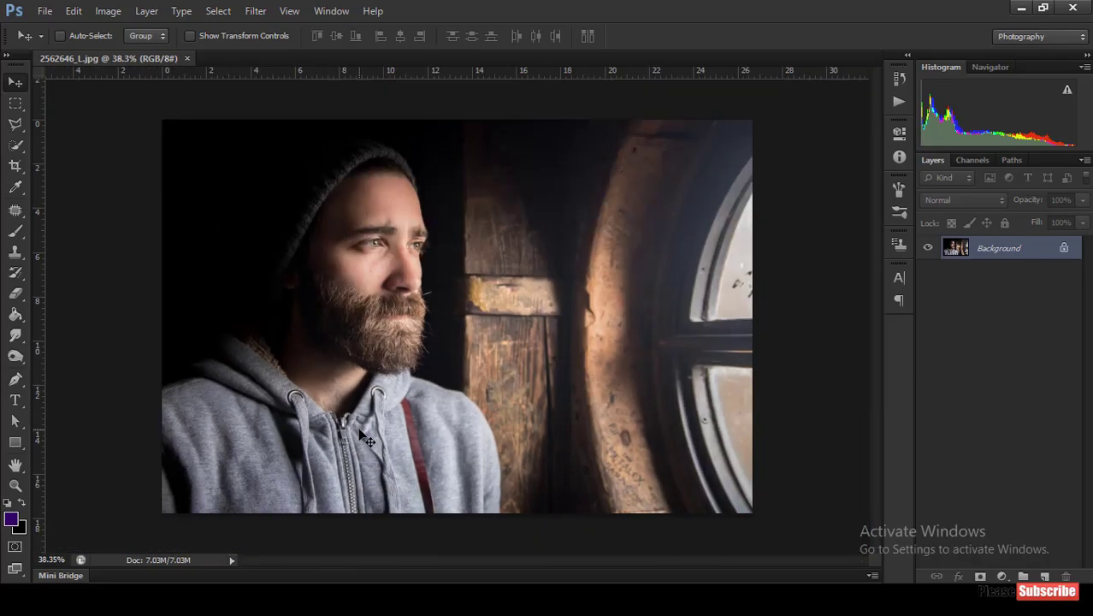
left_click(109, 10)
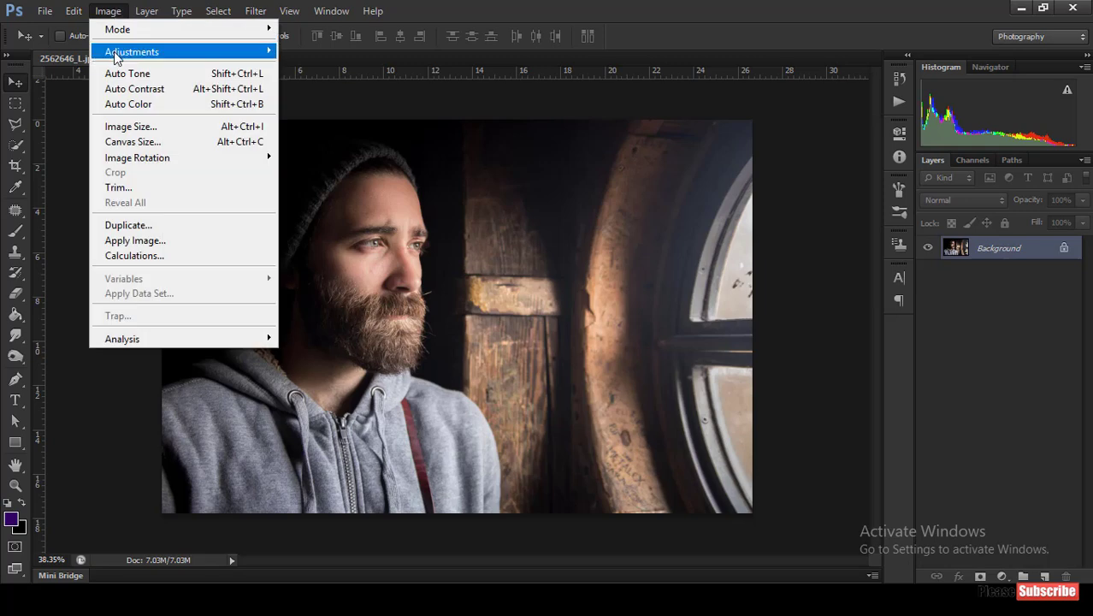
left_click(131, 128)
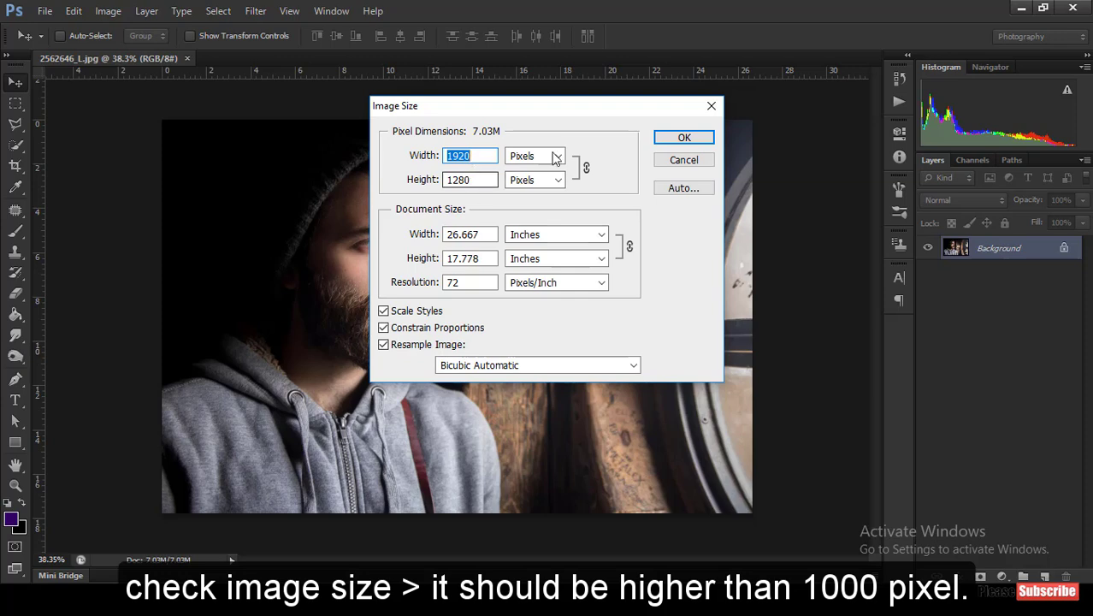
left_click(684, 160)
scroll(483, 295, "up", 3)
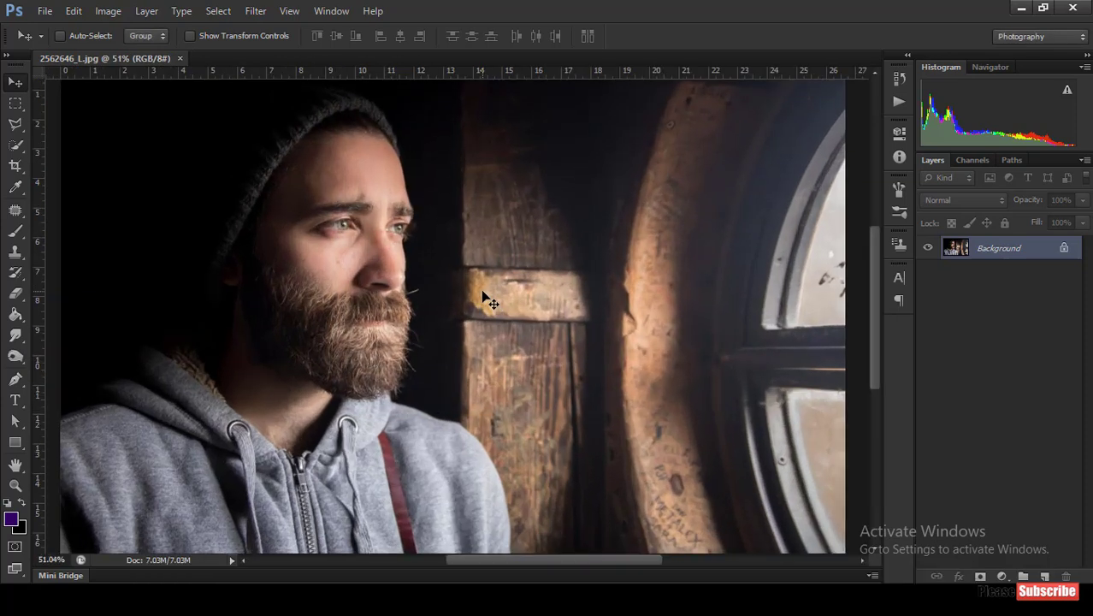
scroll(483, 295, "down", 2)
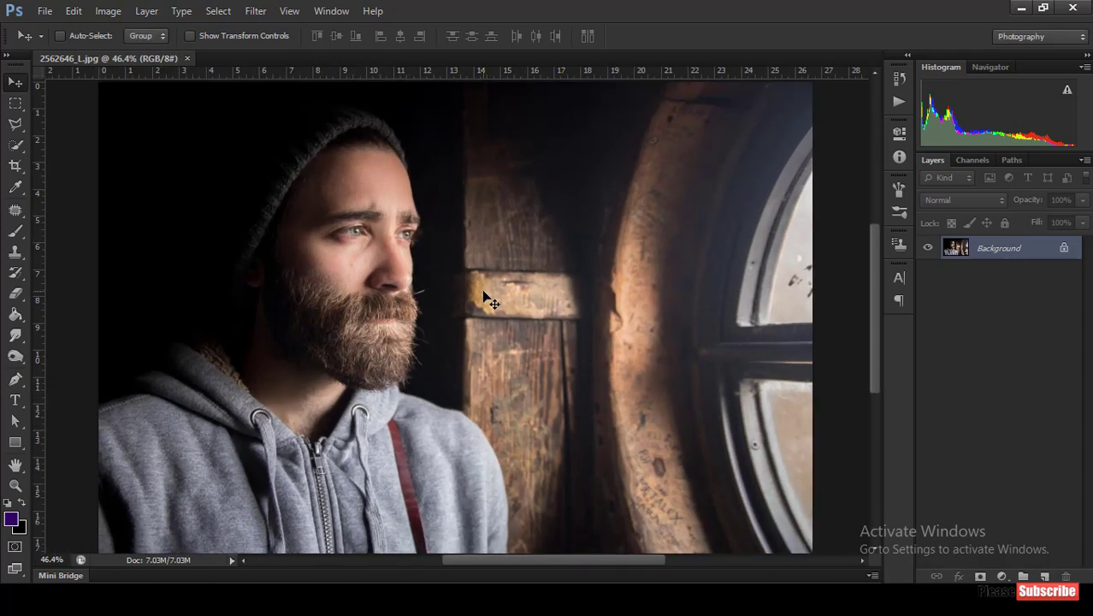
scroll(483, 295, "down", 2)
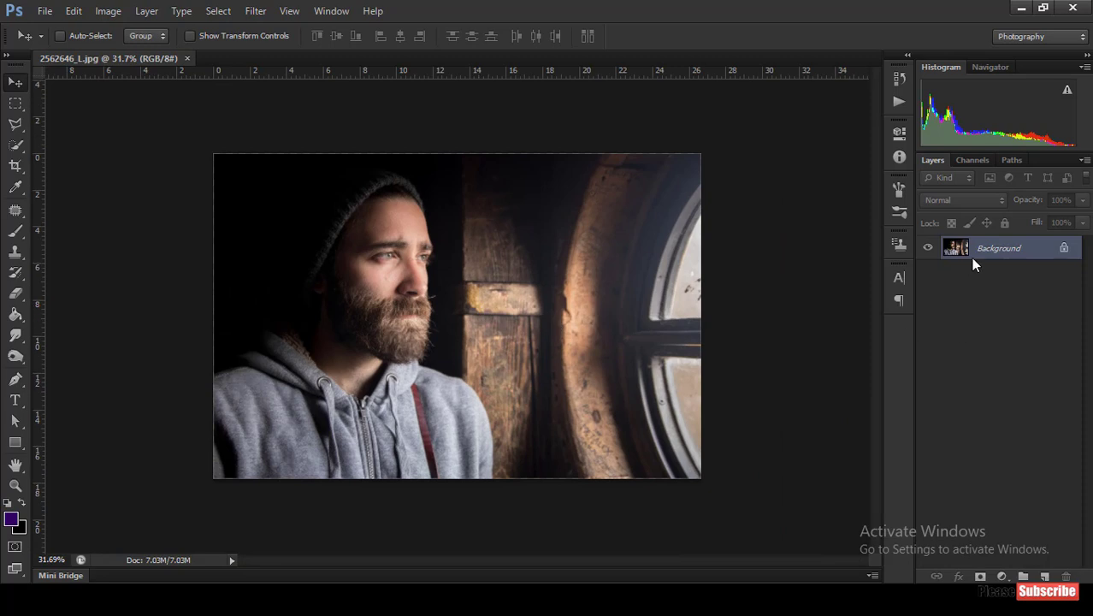
Duplicate the background as Layer 1 and apply Shadows/Highlights at 16% shadows, 30% highlights
key("ctrl+j")
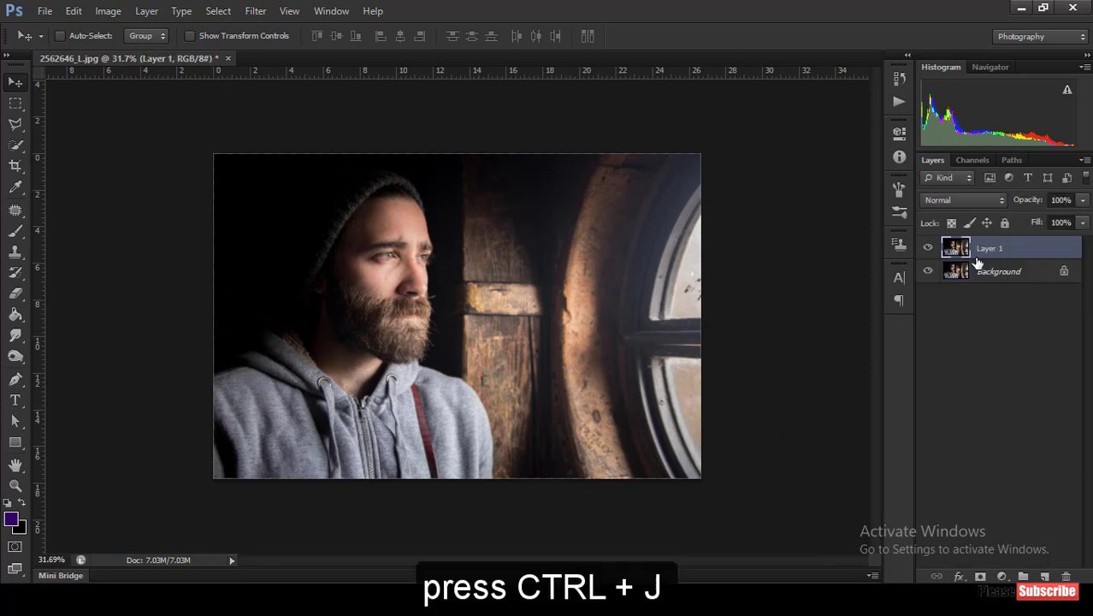
left_click(108, 11)
mouse_move(133, 52)
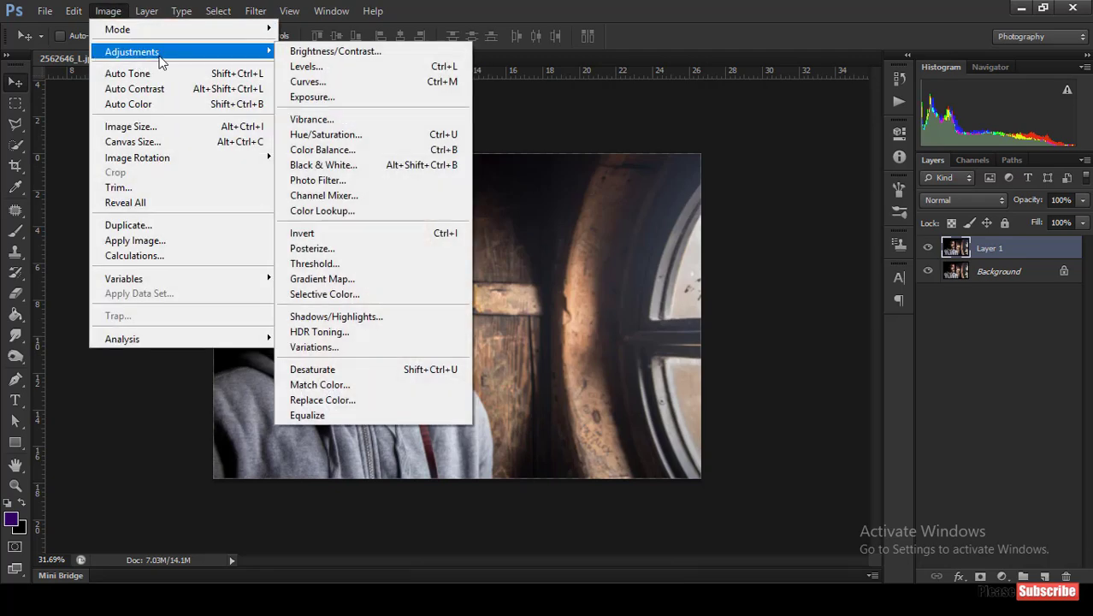
left_click(353, 315)
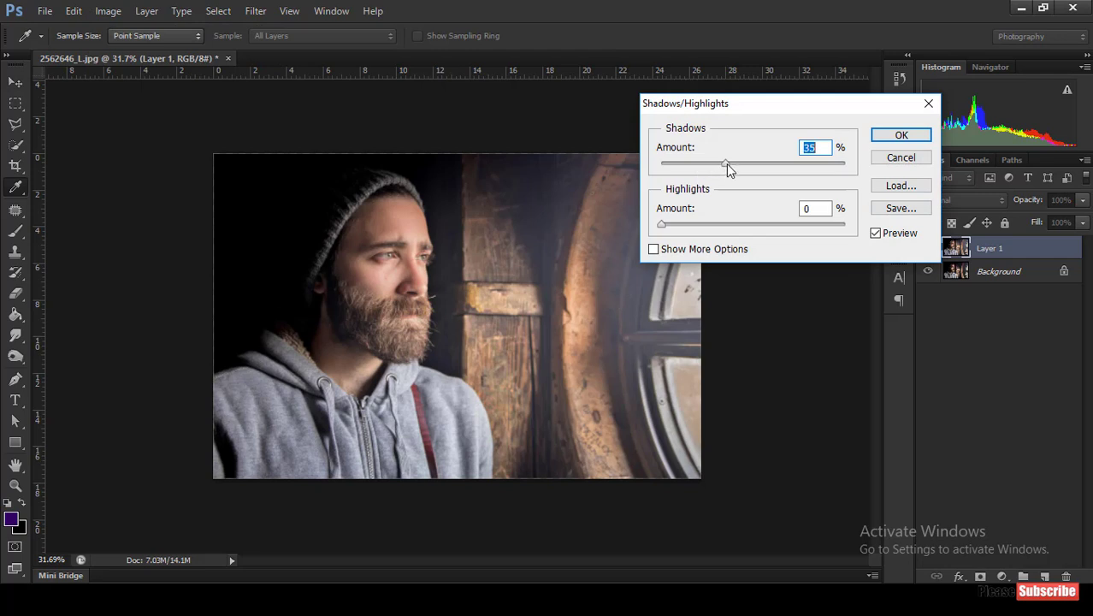
left_click_drag(727, 164, 659, 166)
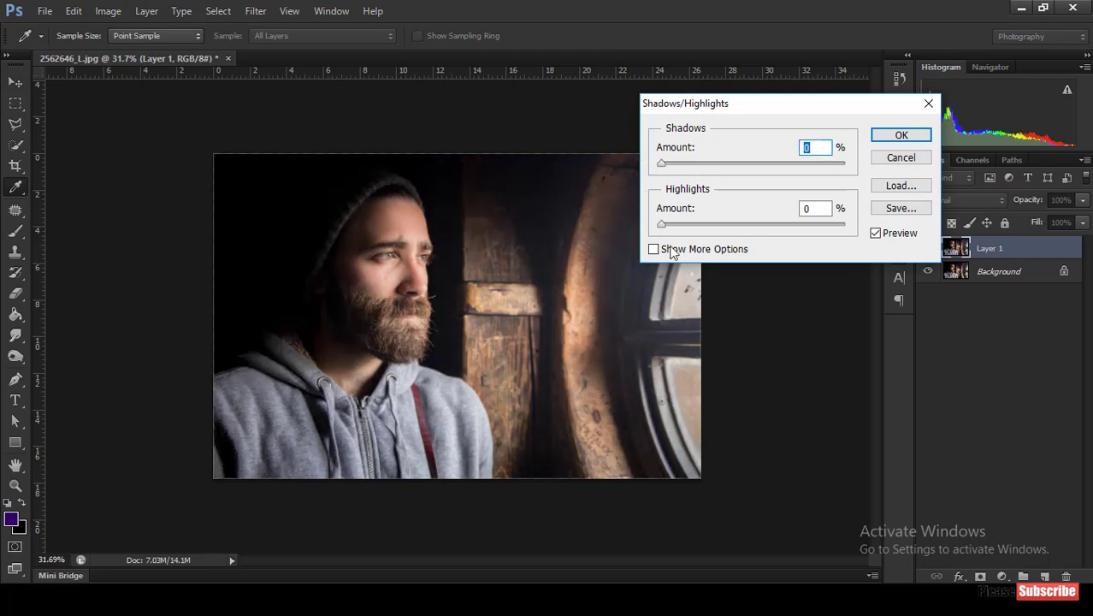
mouse_move(663, 225)
left_mouse_down()
mouse_move(722, 226)
mouse_move(706, 225)
left_mouse_up()
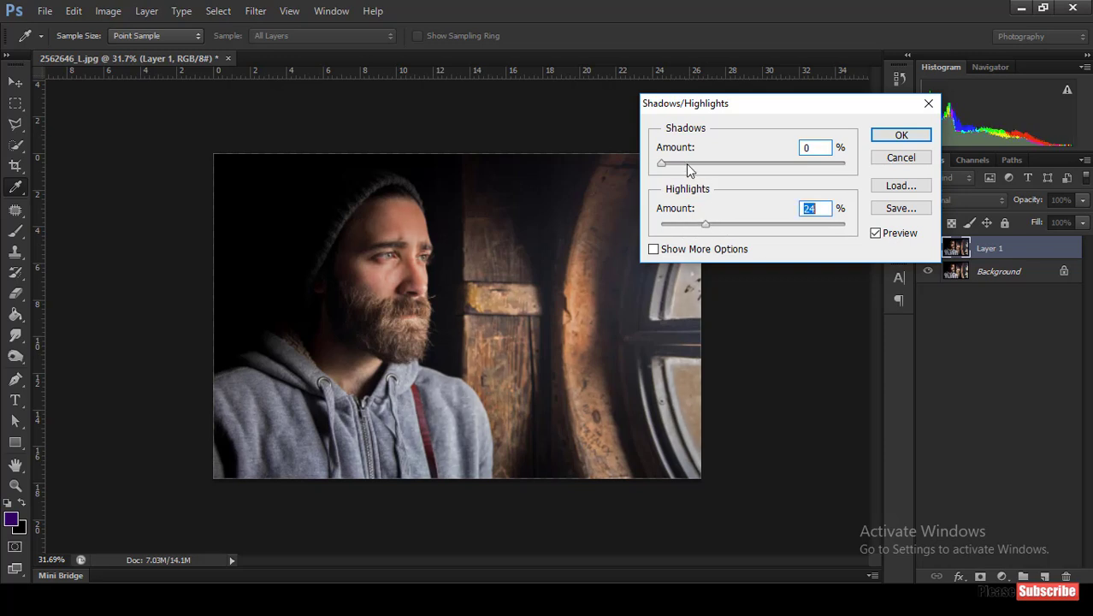
mouse_move(666, 165)
left_mouse_down()
mouse_move(730, 169)
mouse_move(708, 171)
left_mouse_up()
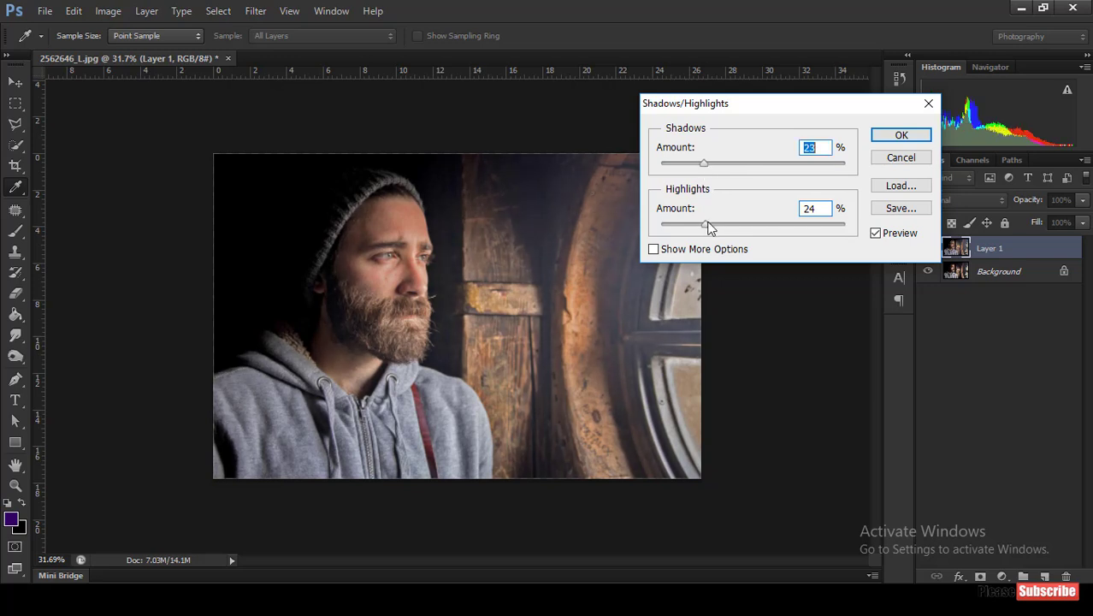
mouse_move(705, 224)
left_mouse_down()
mouse_move(749, 230)
mouse_move(647, 232)
left_mouse_up()
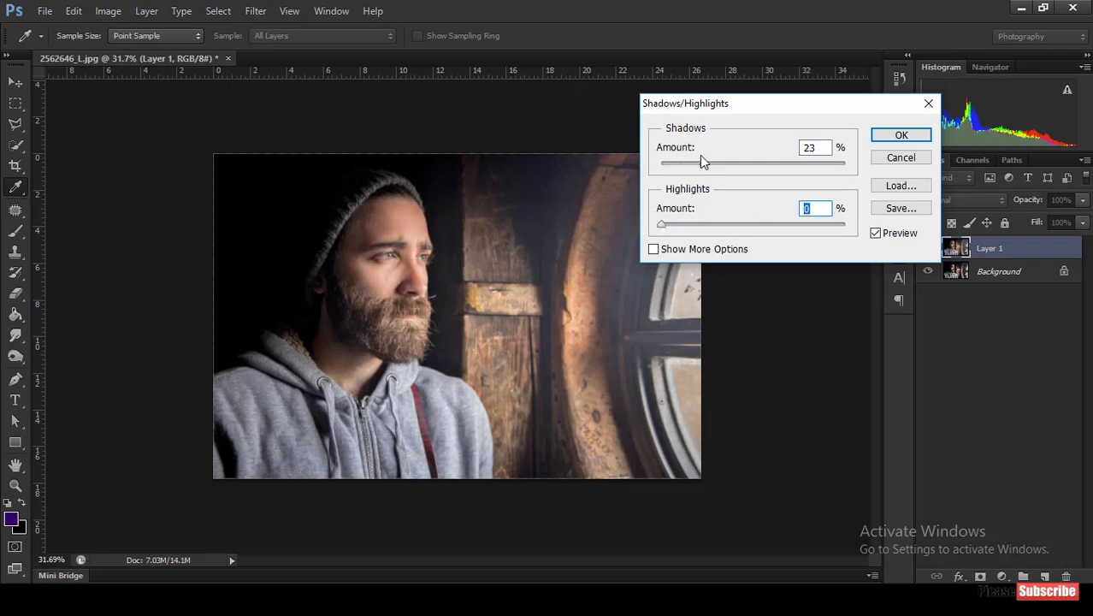
left_click_drag(697, 171, 691, 168)
left_click_drag(669, 227, 718, 234)
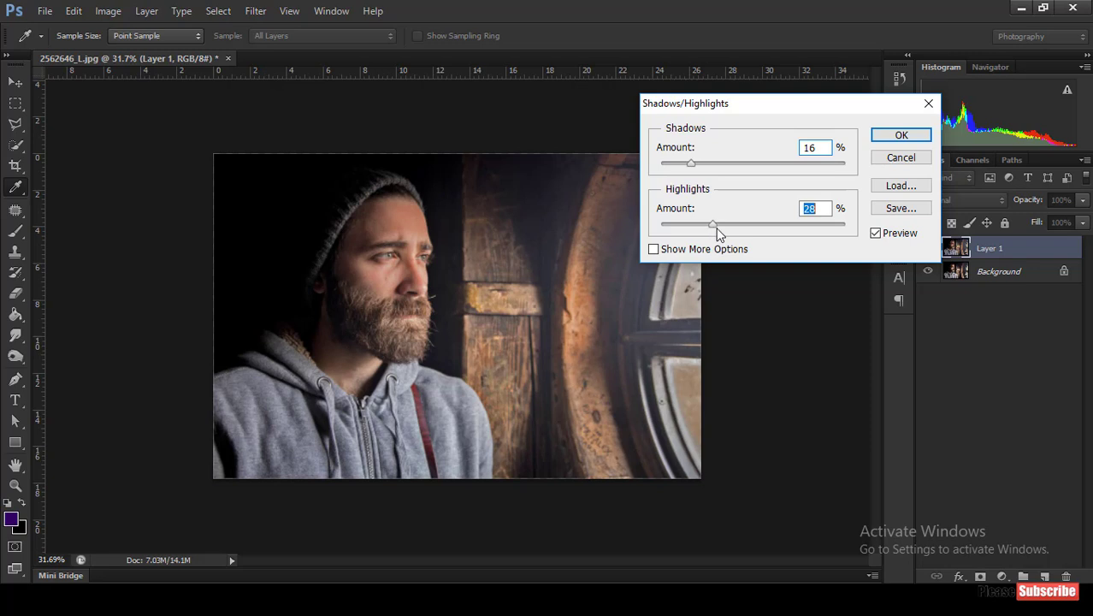
left_click(899, 137)
Set Layer 1's Levels to black input 0, midtones 0.81 and white input 238
key("v")
scroll(476, 341, "up", 1)
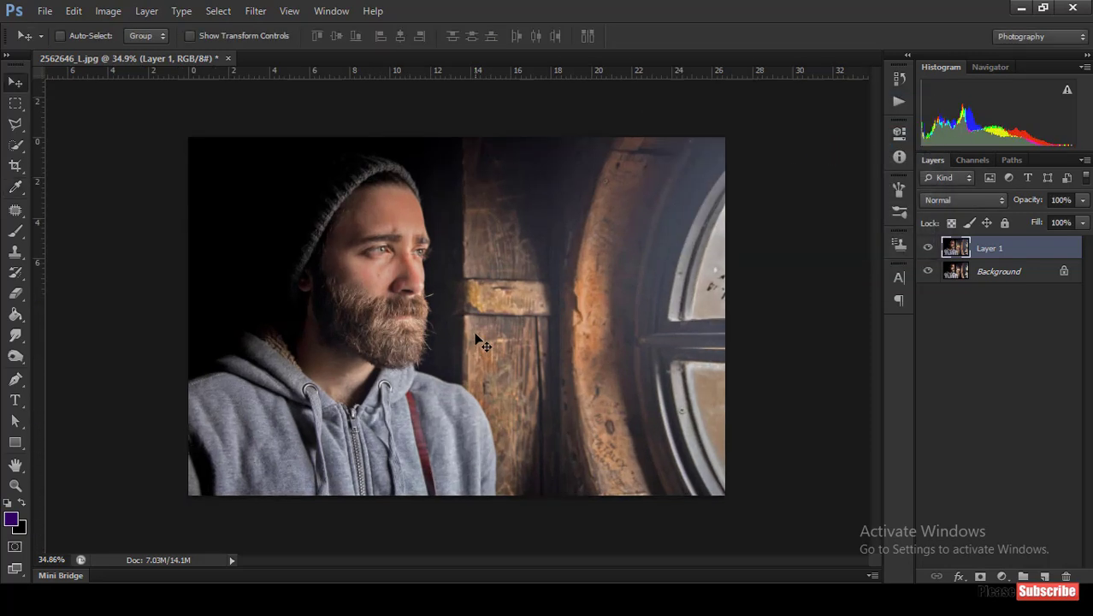
scroll(477, 338, "up", 2)
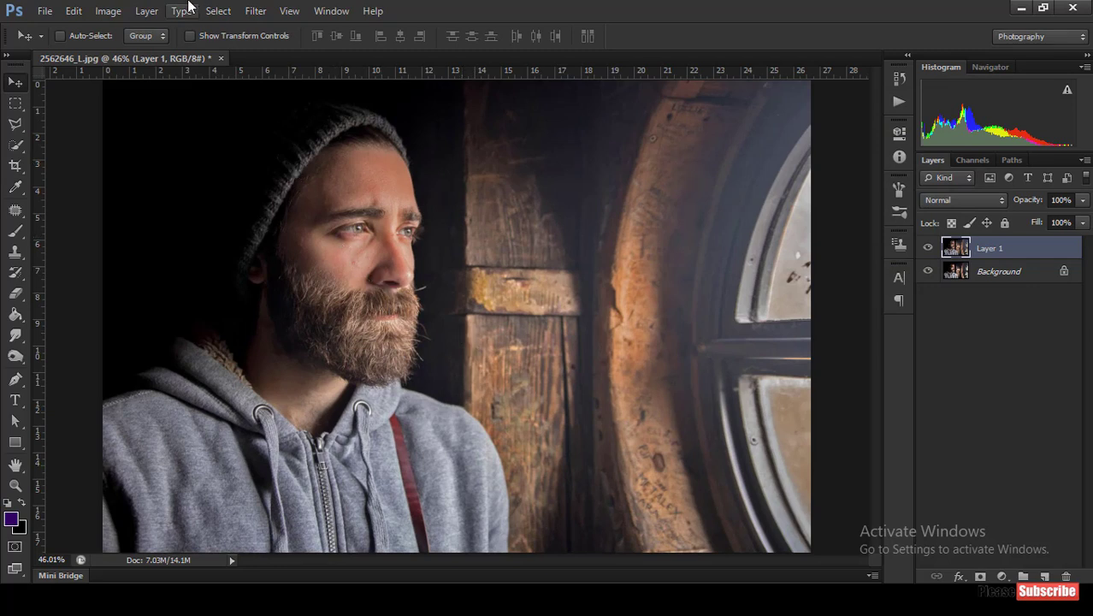
left_click(110, 10)
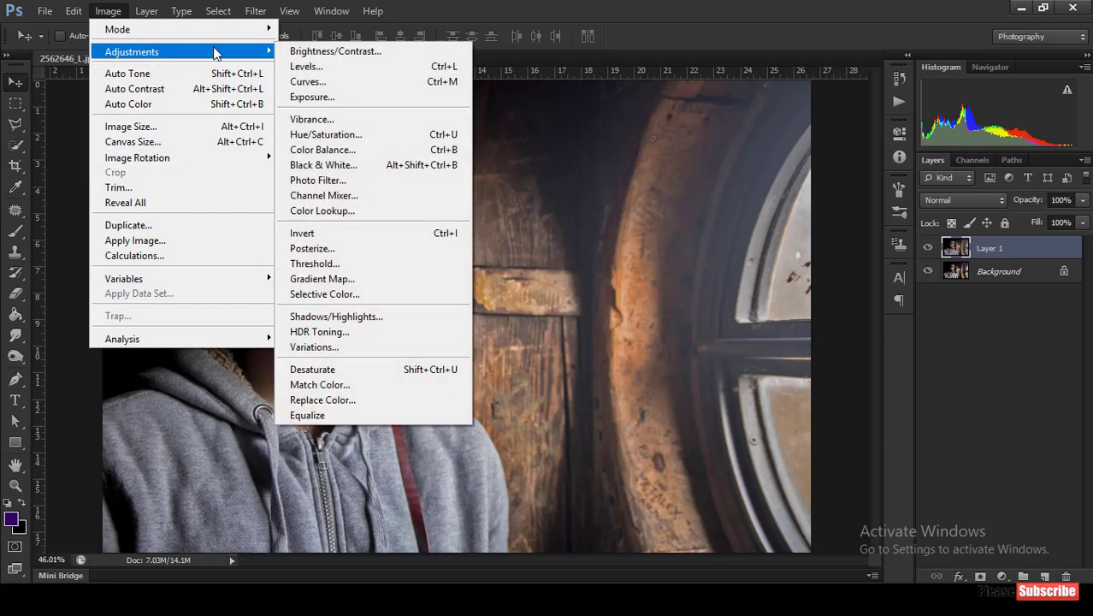
left_click(308, 68)
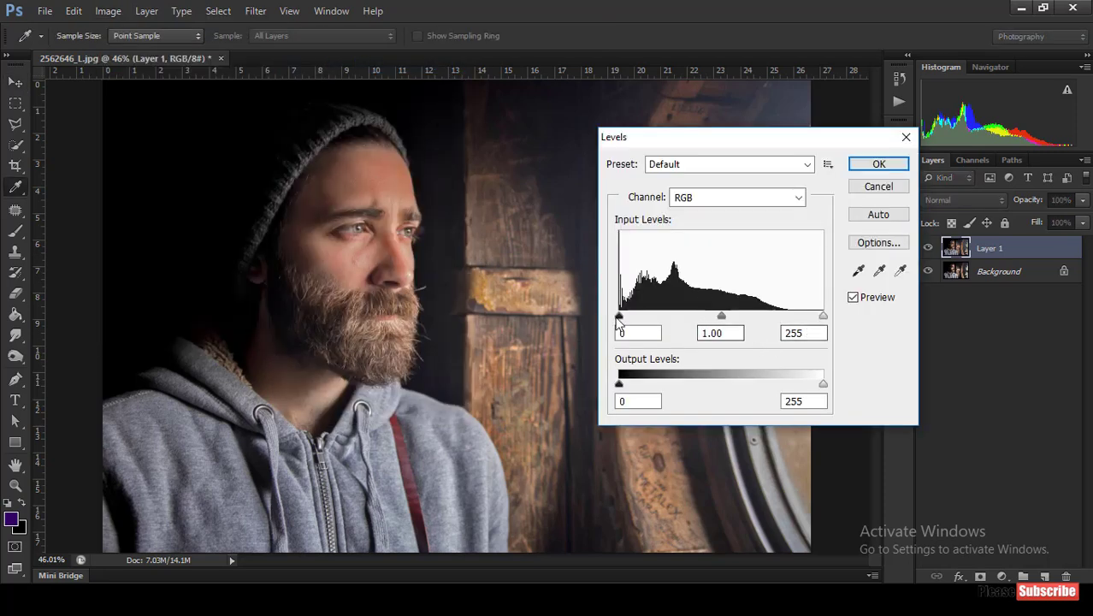
left_click_drag(619, 316, 619, 316)
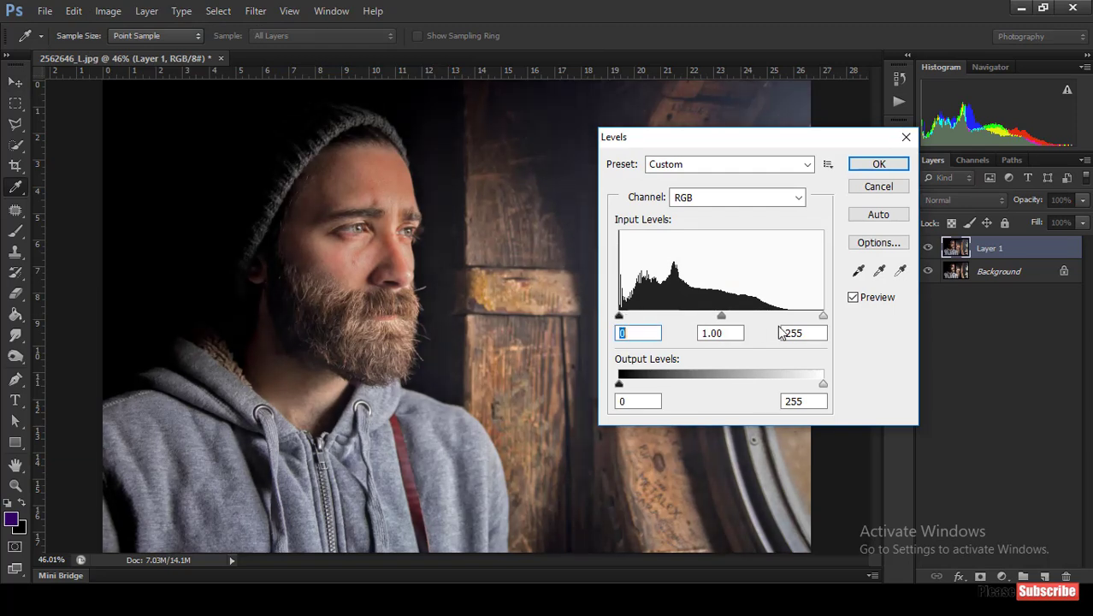
left_click_drag(821, 325, 811, 324)
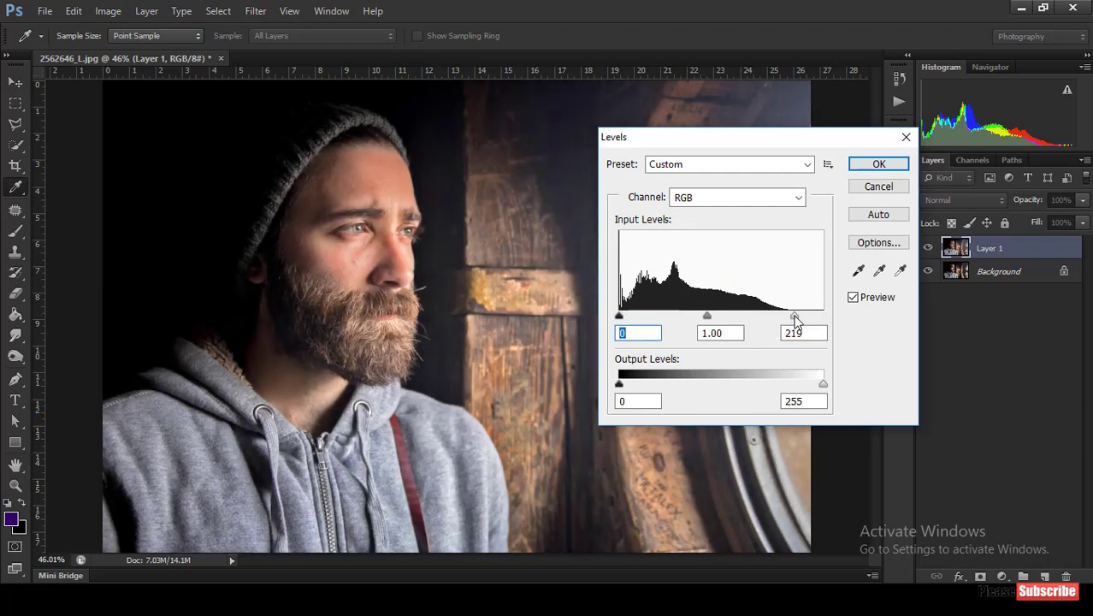
left_click_drag(714, 317, 728, 319)
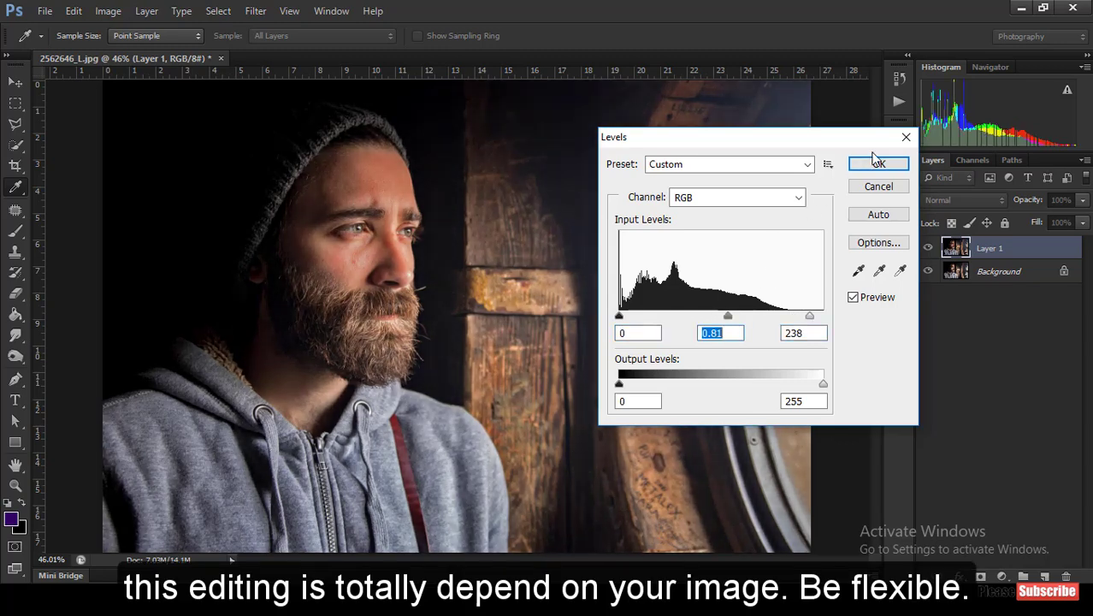
left_click(879, 163)
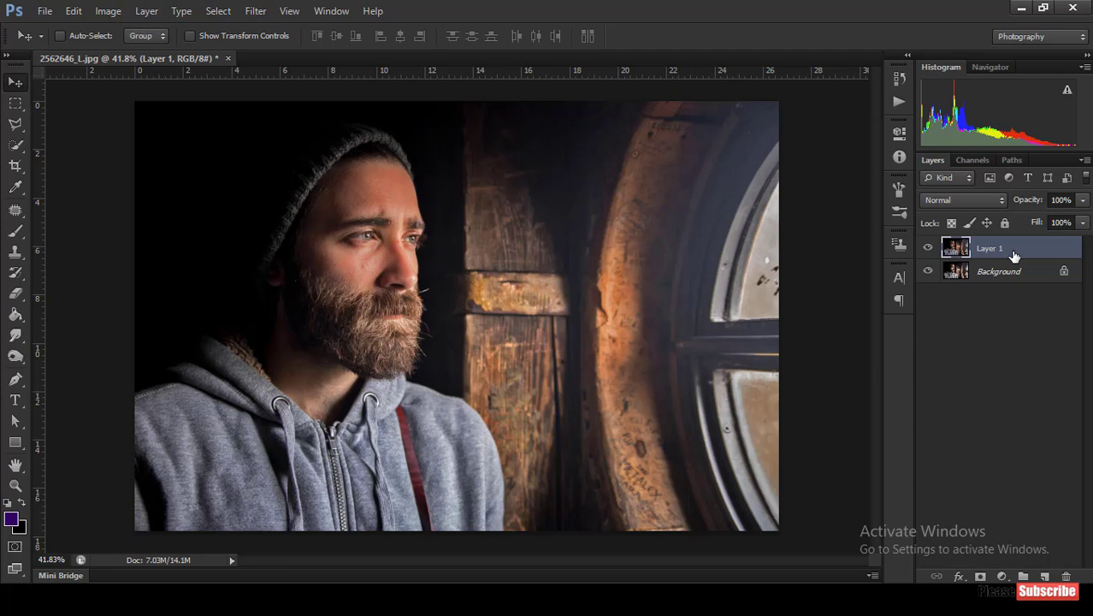
Duplicate Layer 1 and apply a High Pass filter at radius 2.0 to the copy
key("ctrl+j")
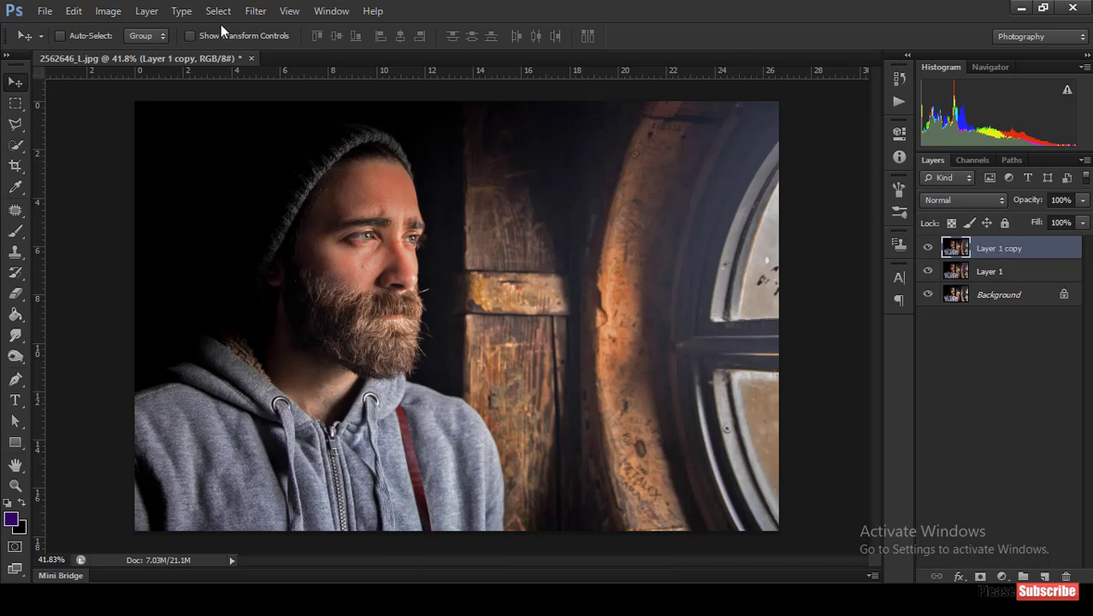
left_click(255, 11)
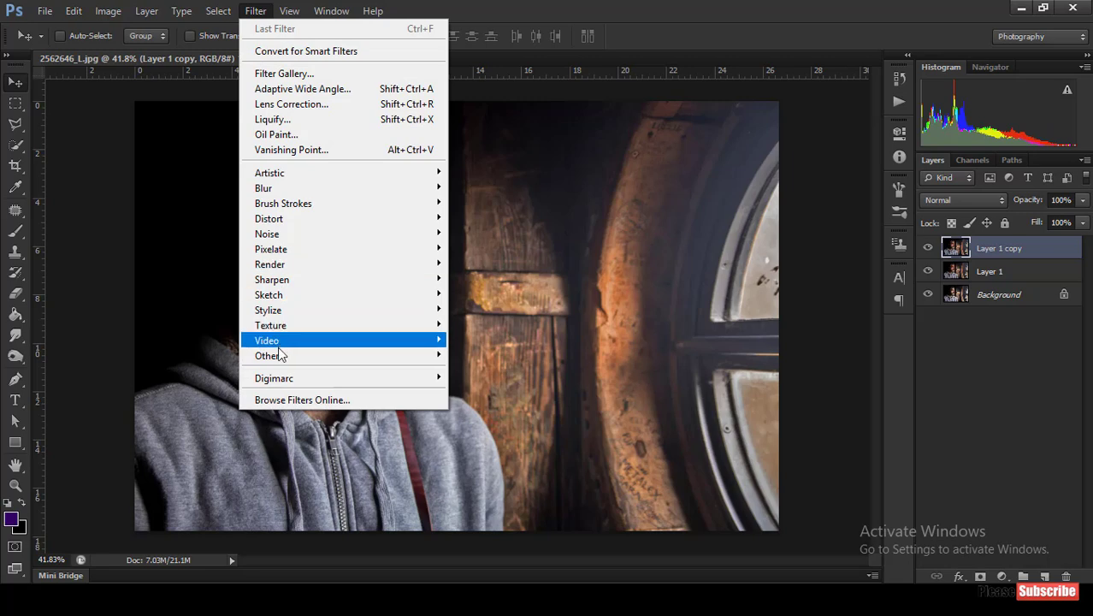
mouse_move(267, 355)
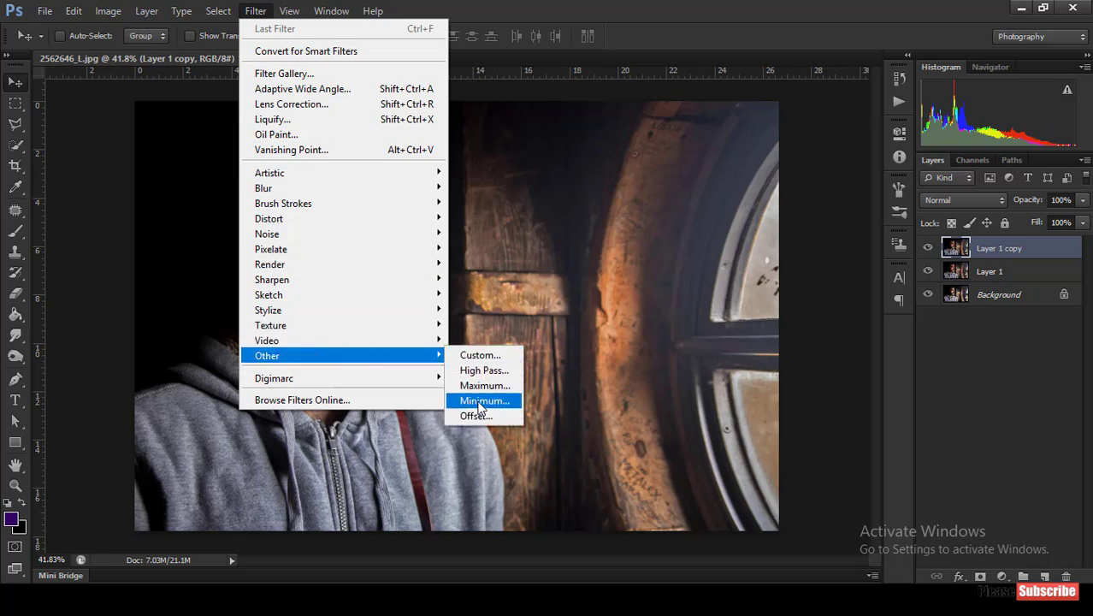
left_click(483, 370)
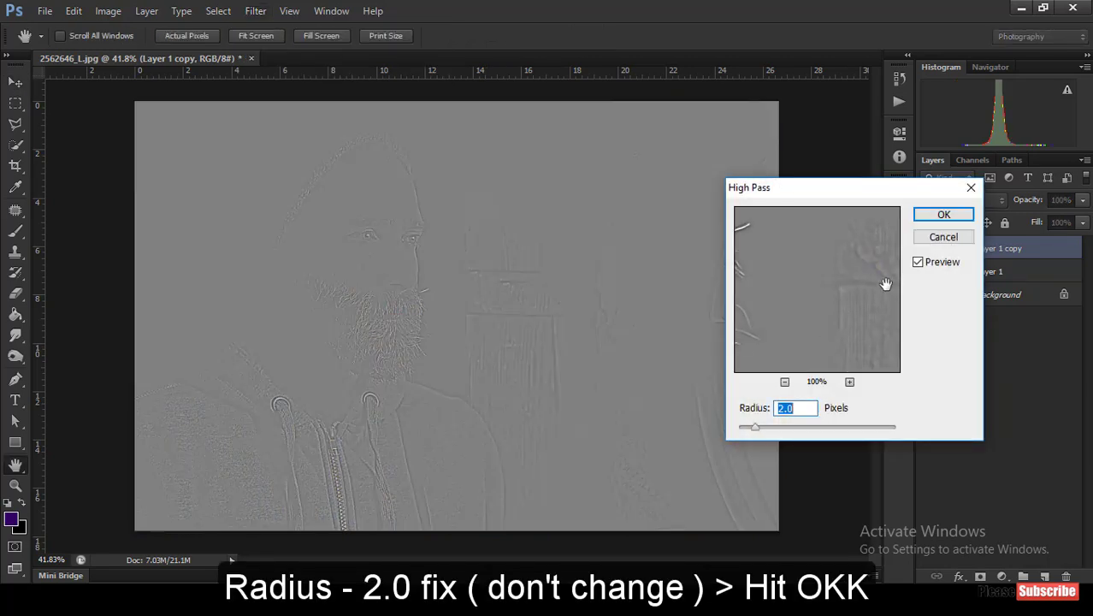
left_click(941, 215)
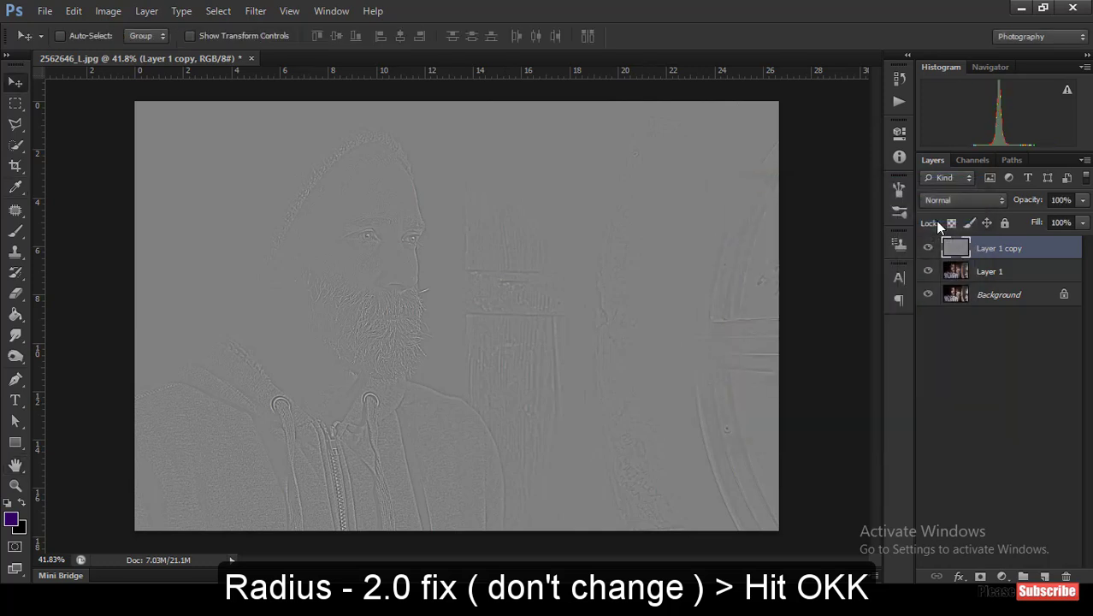
Set Layer 1 copy to Overlay and merge it with Layer 1
left_click(960, 204)
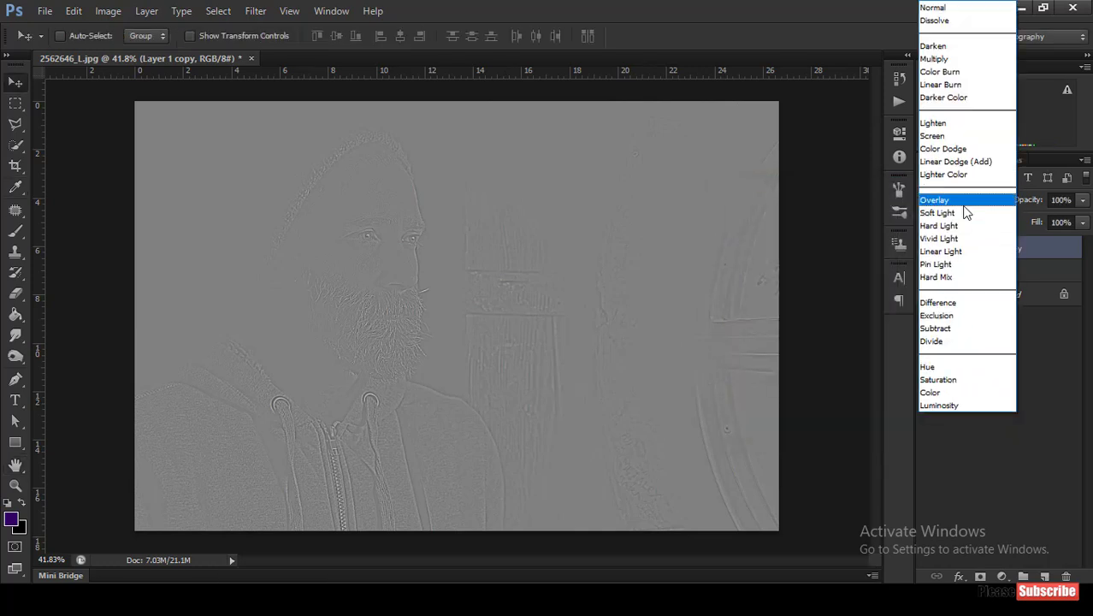
left_click(965, 202)
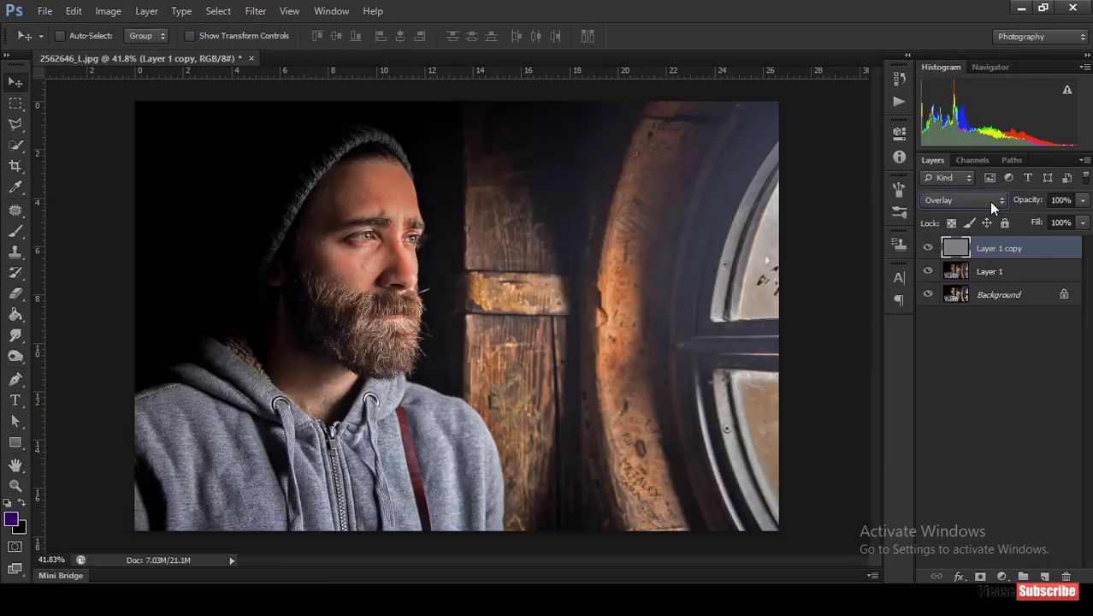
left_click(990, 274, "ctrl")
right_click(989, 272)
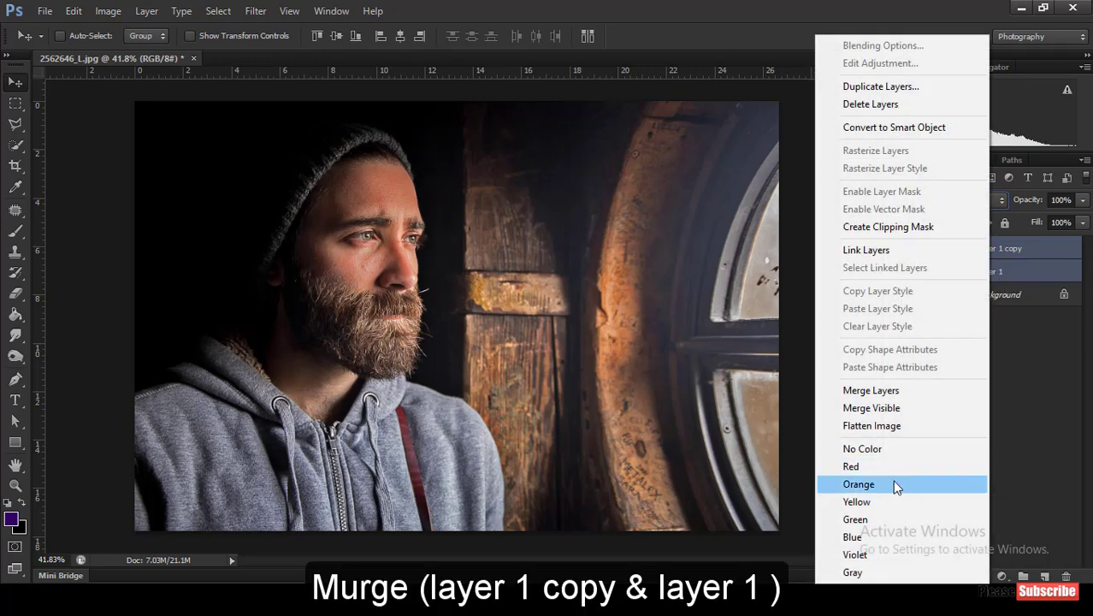
left_click(881, 391)
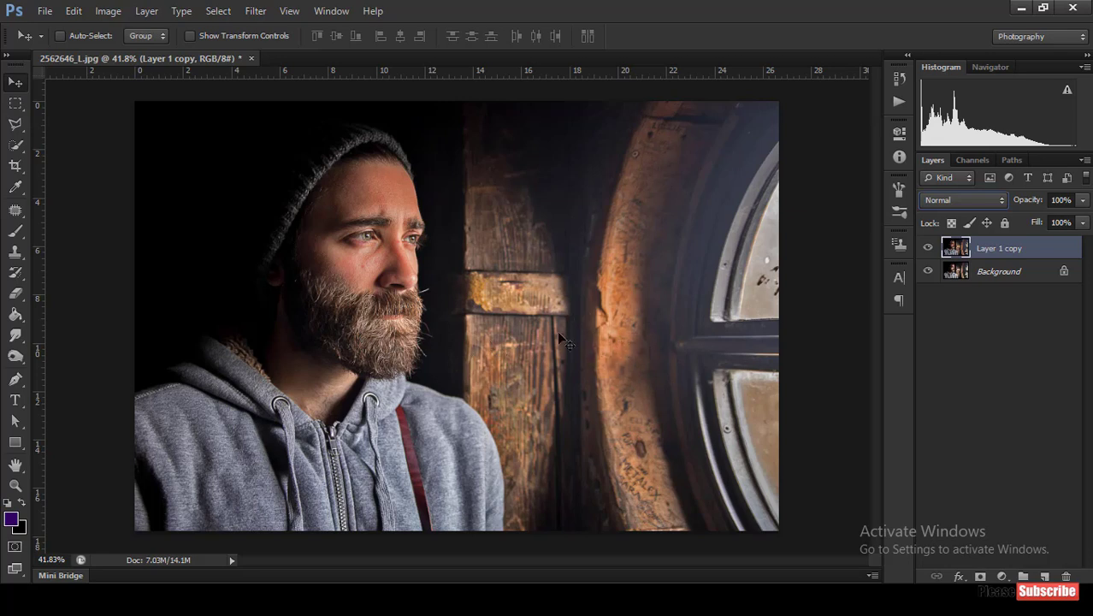
key("alt")
scroll(336, 324, "up", 2)
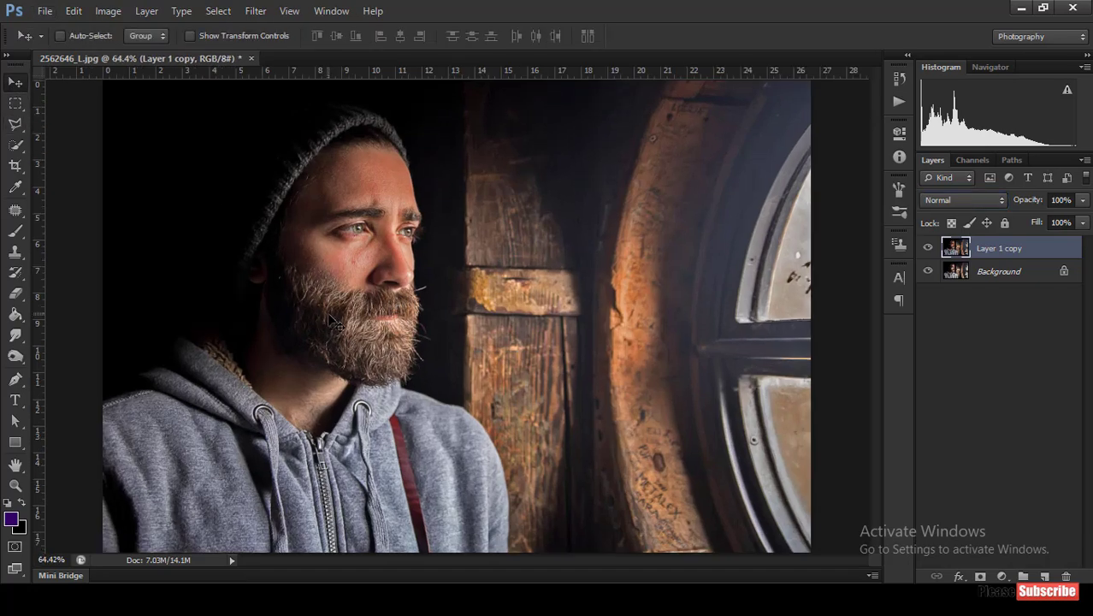
scroll(336, 323, "up", 3)
scroll(390, 351, "up", 2)
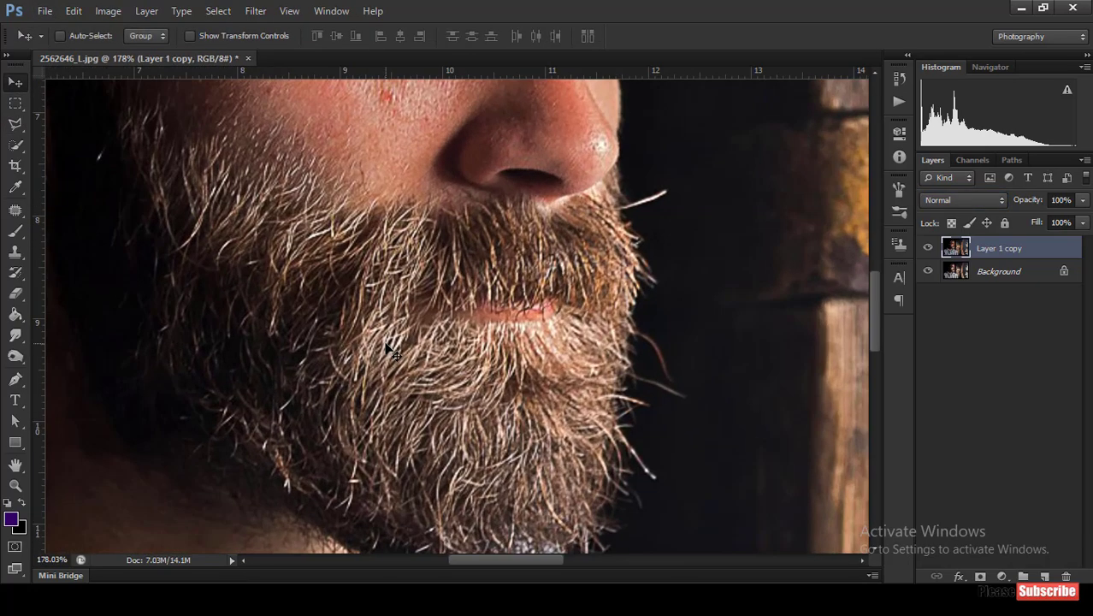
scroll(391, 351, "down", 3)
scroll(598, 299, "down", 2)
scroll(866, 248, "down", 1)
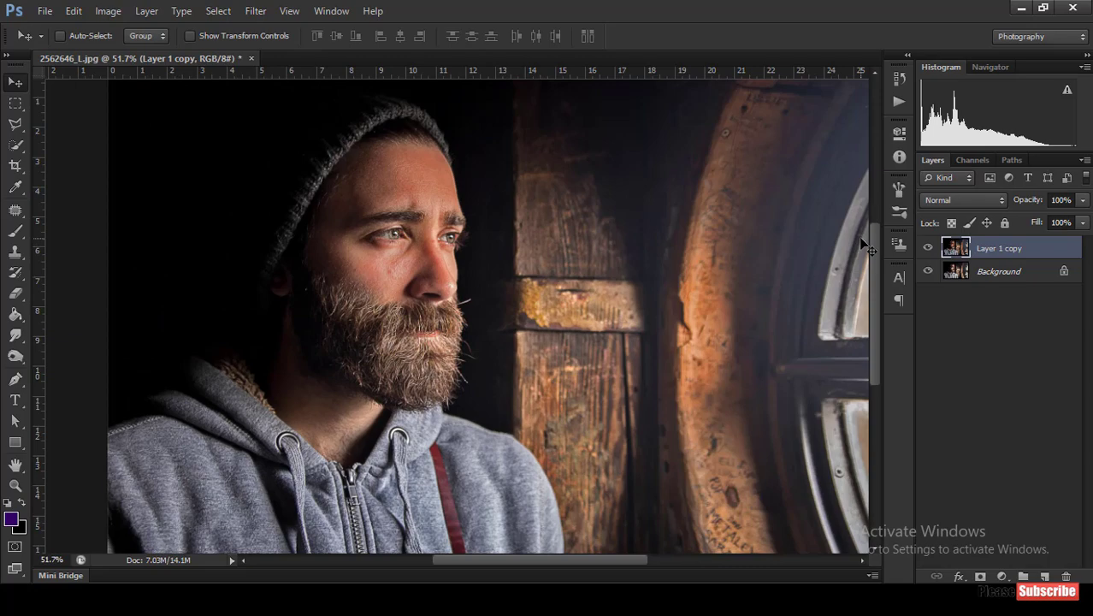
left_click(929, 248)
scroll(541, 293, "up", 1)
scroll(541, 294, "up", 3)
scroll(541, 293, "up", 1)
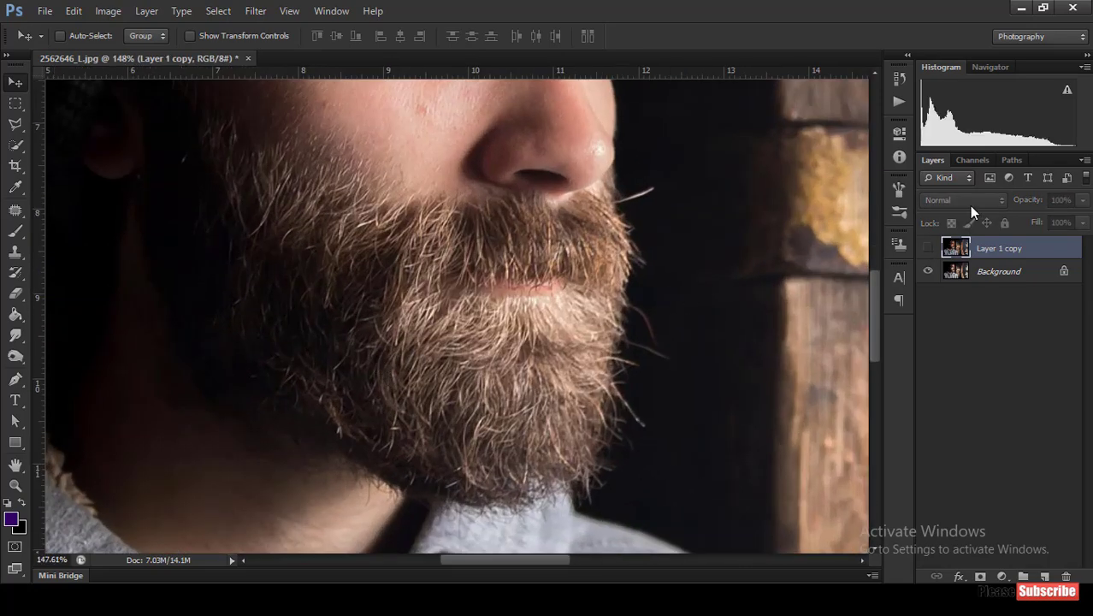
left_click(928, 248)
left_click(927, 248)
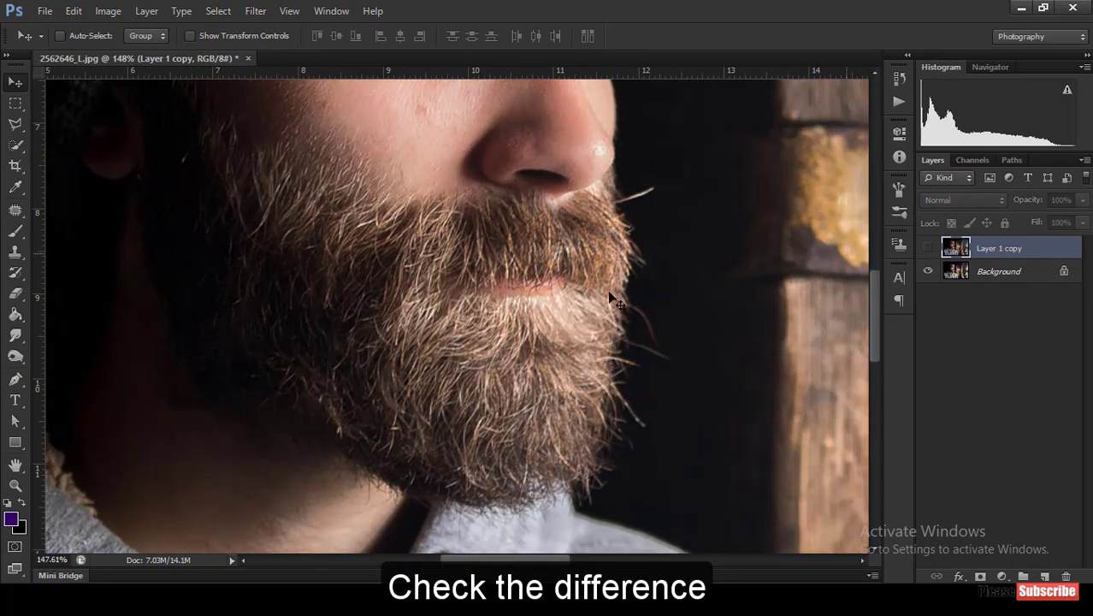
scroll(494, 333, "down", 1)
scroll(495, 333, "down", 2)
scroll(494, 334, "down", 1)
scroll(487, 330, "down", 1)
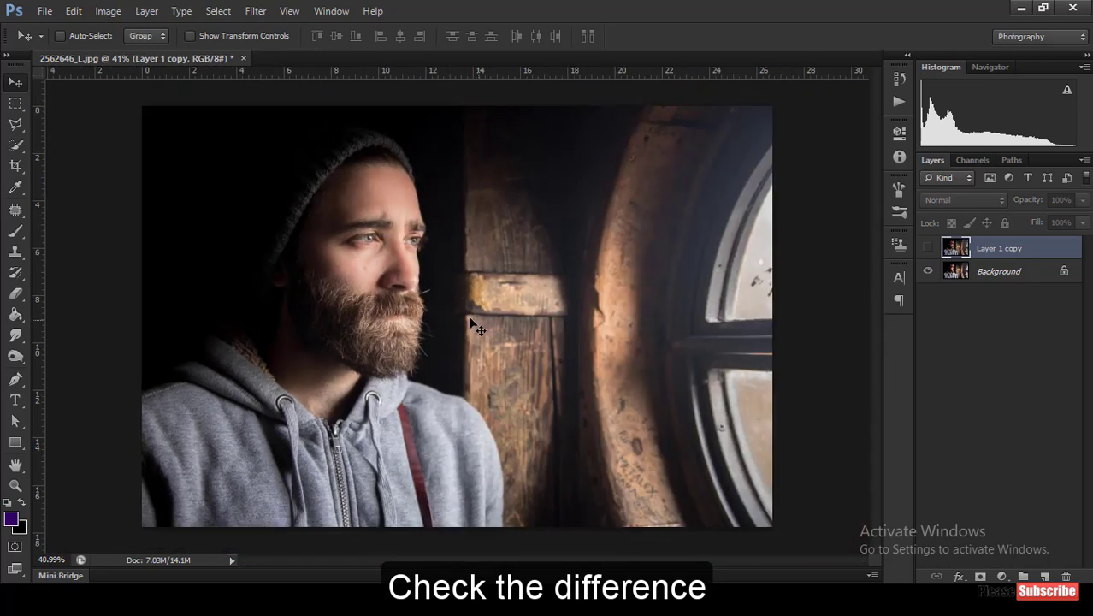
scroll(472, 325, "up", 2)
scroll(472, 325, "down", 2)
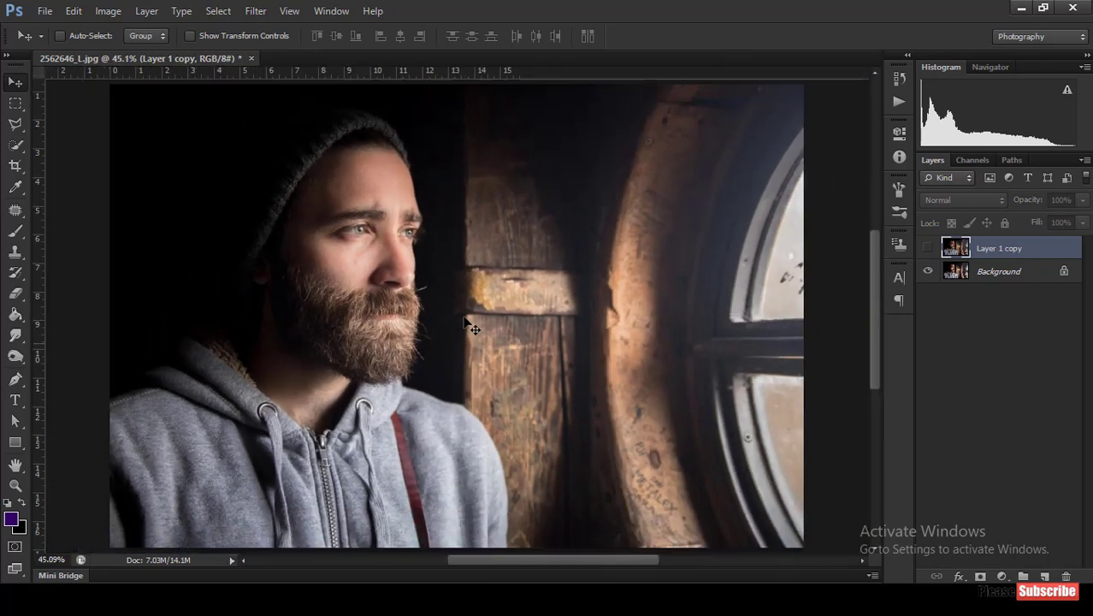
left_click(927, 248)
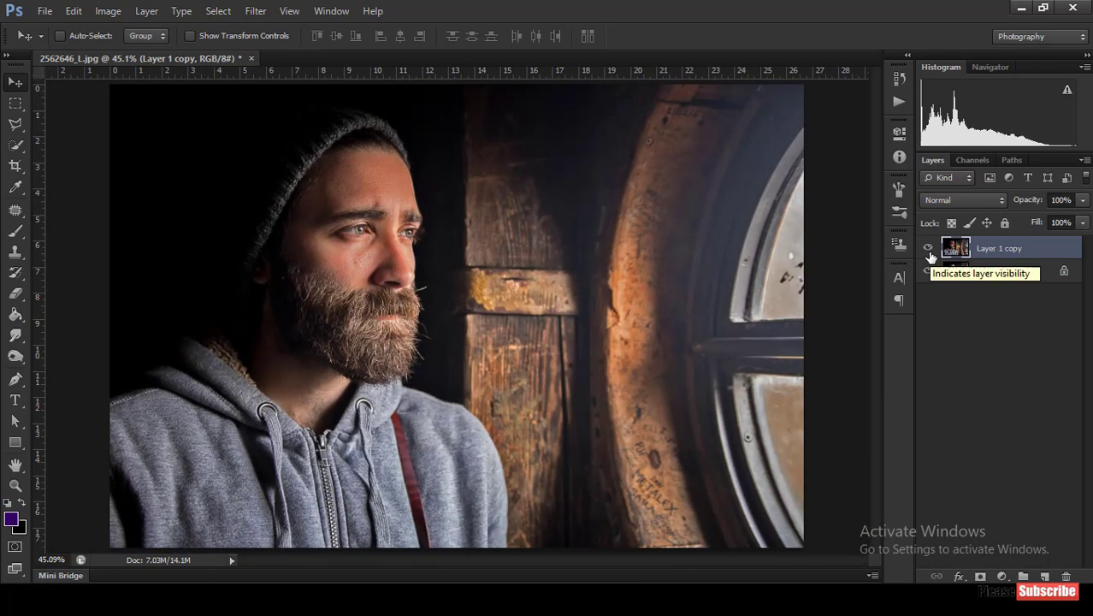
Apply Unsharp Mask to Layer 1 copy at amount 140, radius 2
left_click(253, 12)
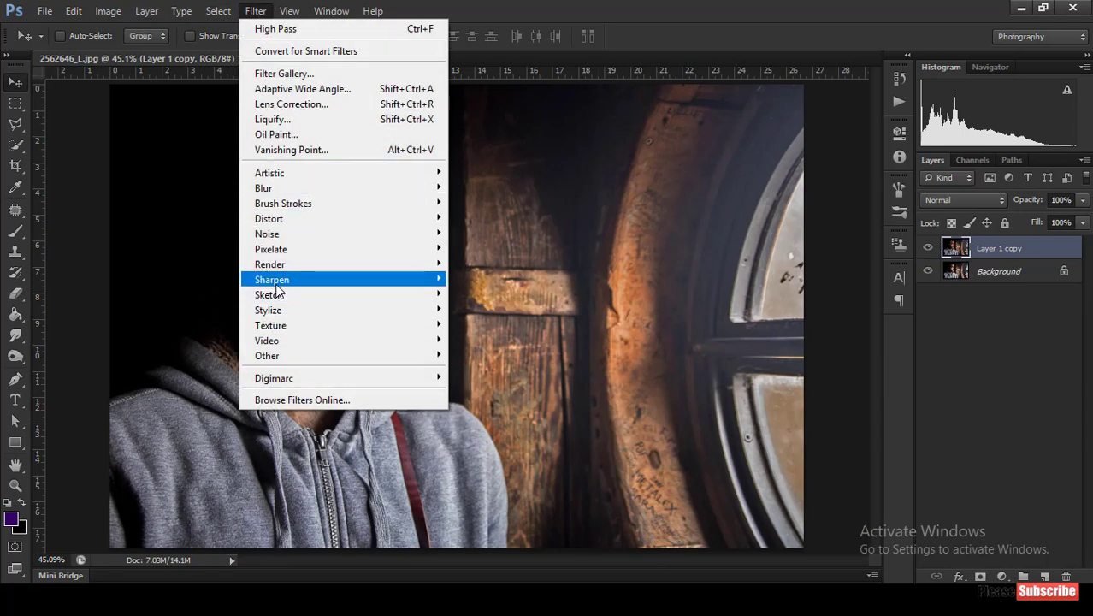
left_click(481, 339)
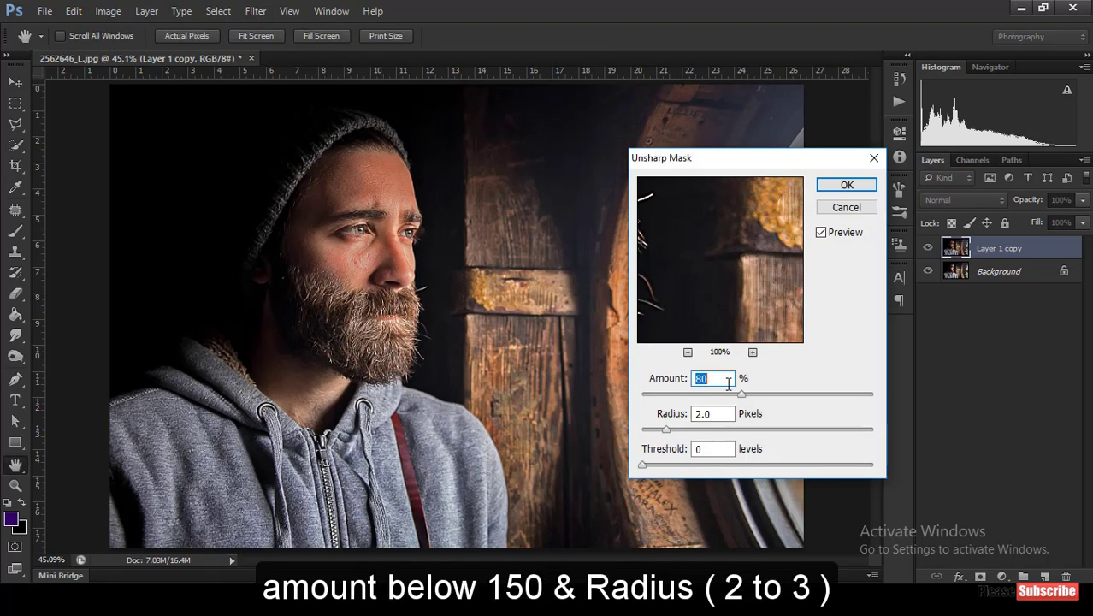
type("1")
type("0")
key("Return")
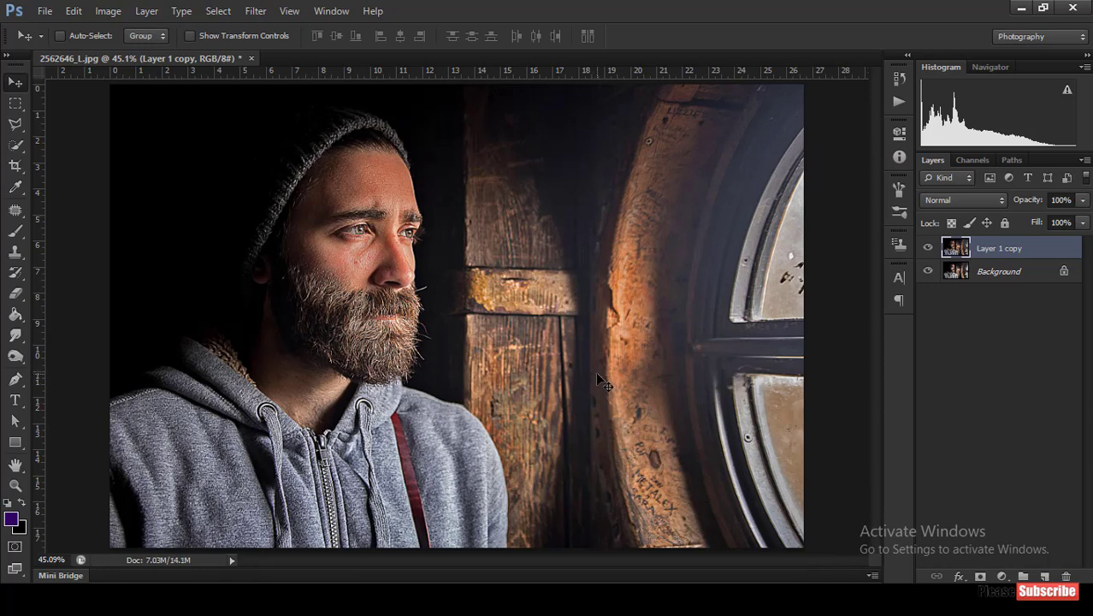
Apply the Diffuse filter in Anisotropic mode to Layer 1 copy
left_click(255, 10)
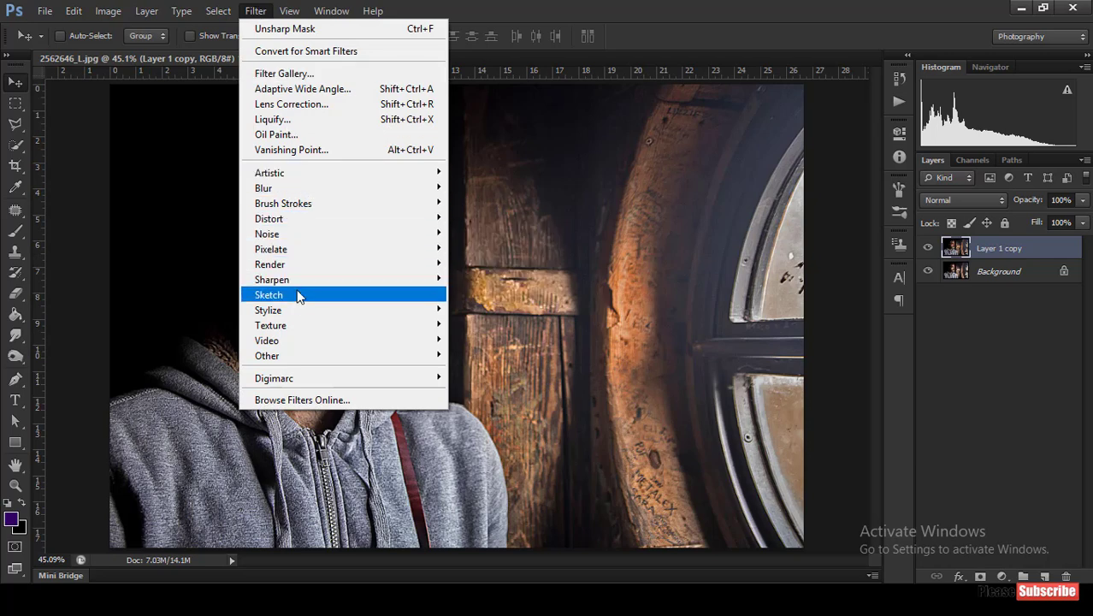
mouse_move(268, 309)
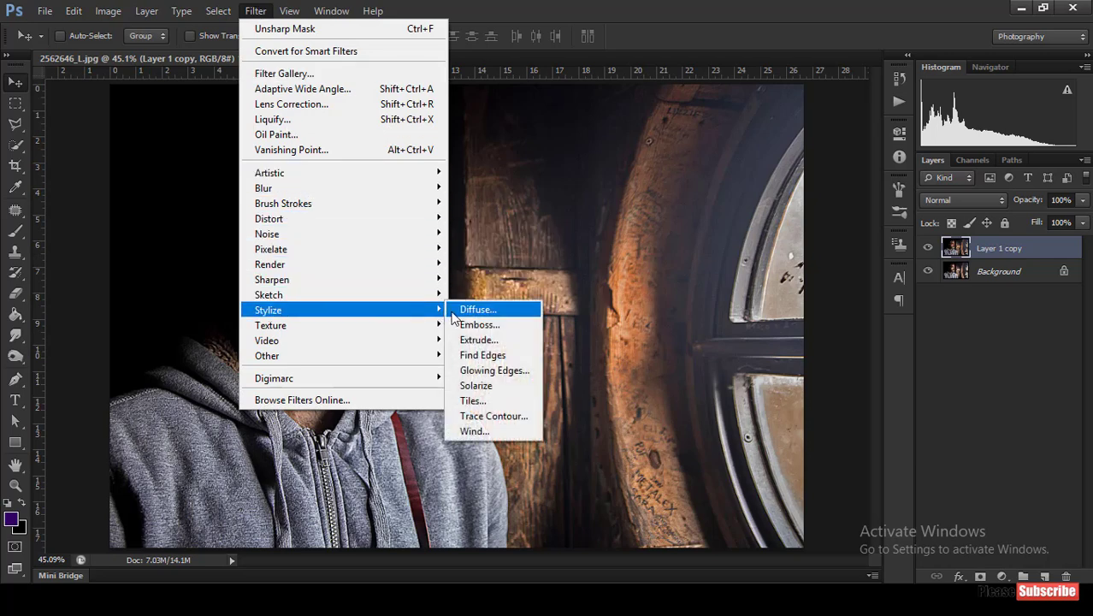
left_click(453, 312)
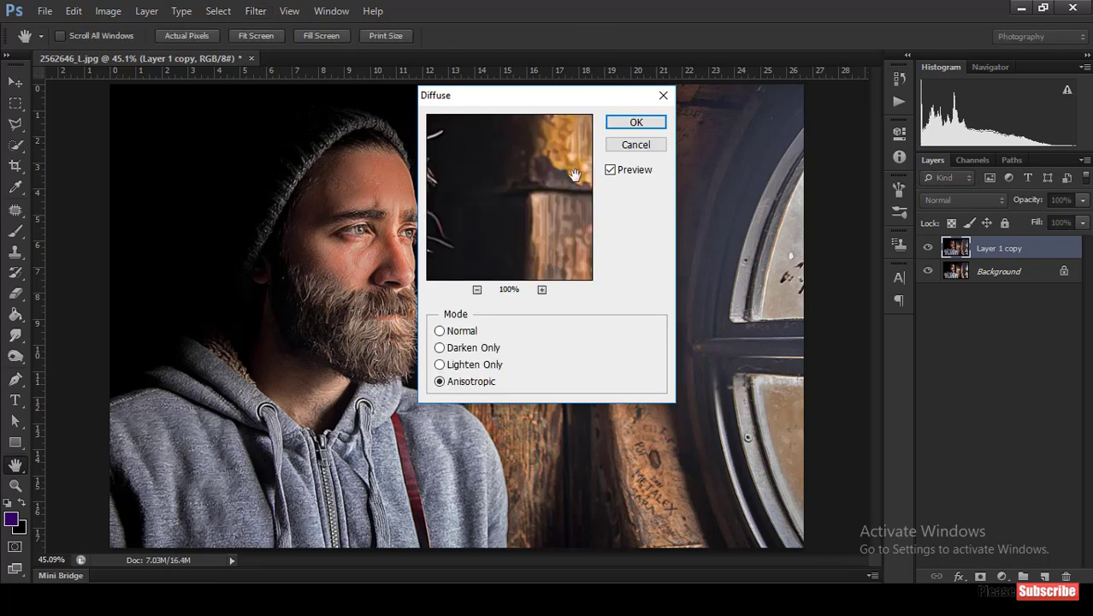
left_click(643, 124)
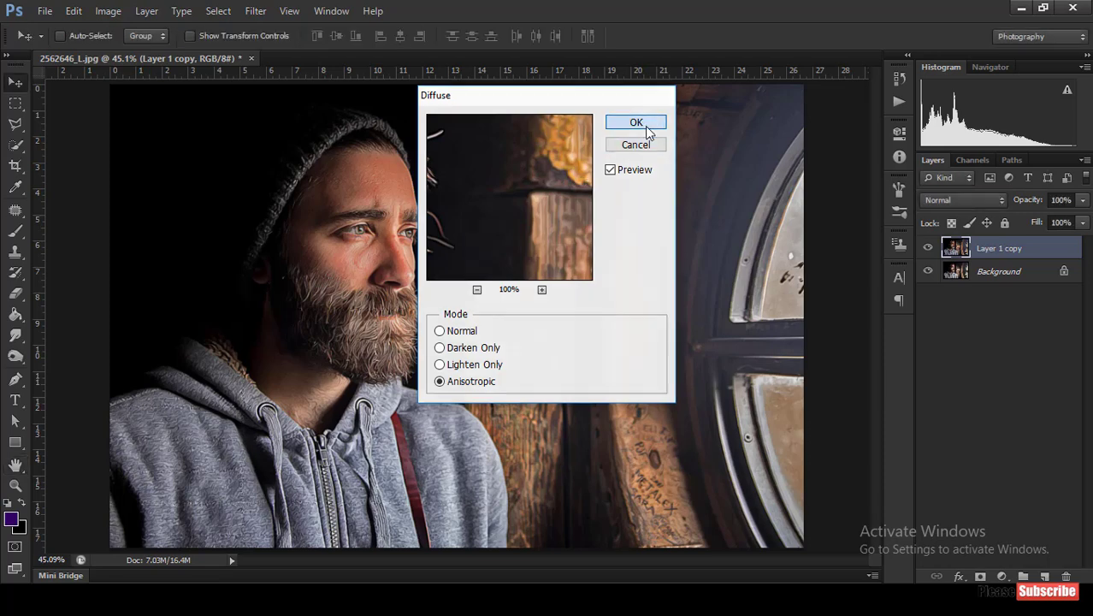
left_click(108, 11)
mouse_move(137, 157)
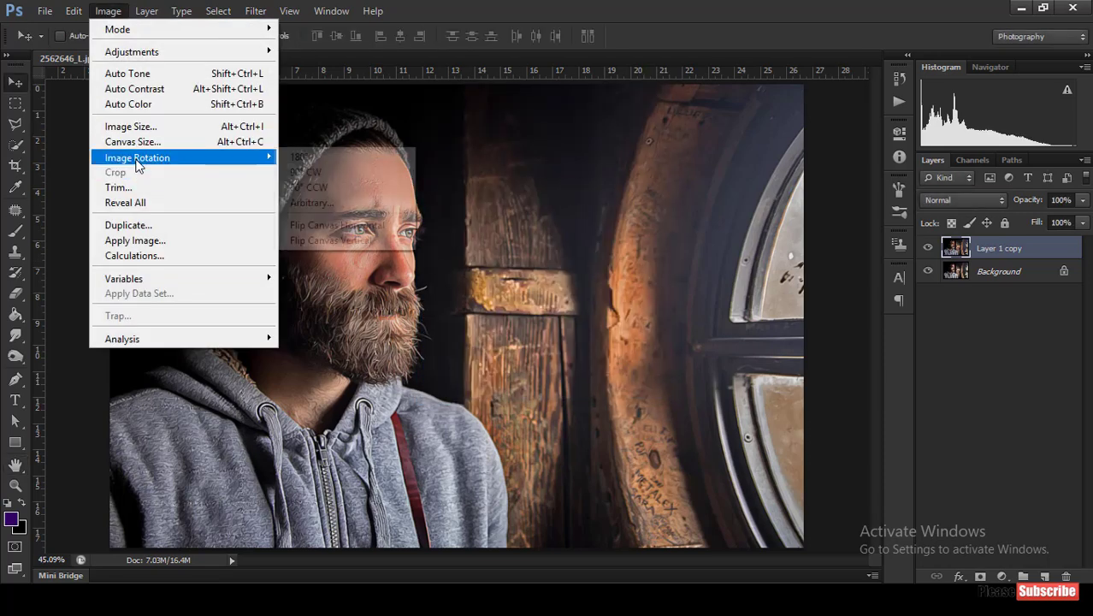
Rotate the image 90° clockwise and reapply Diffuse, done twice
left_click(305, 173)
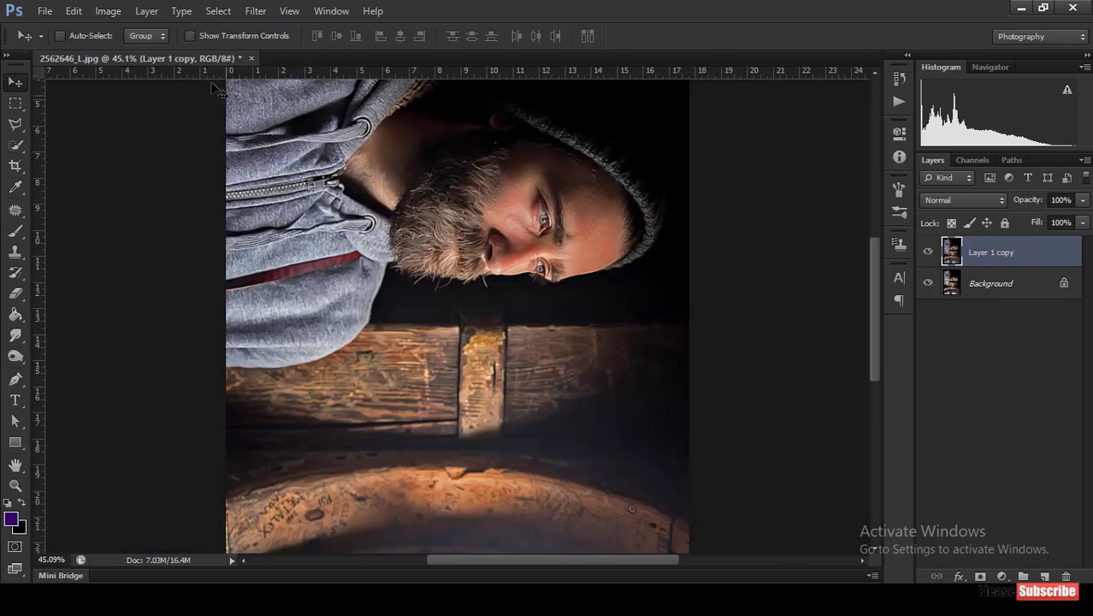
left_click(255, 11)
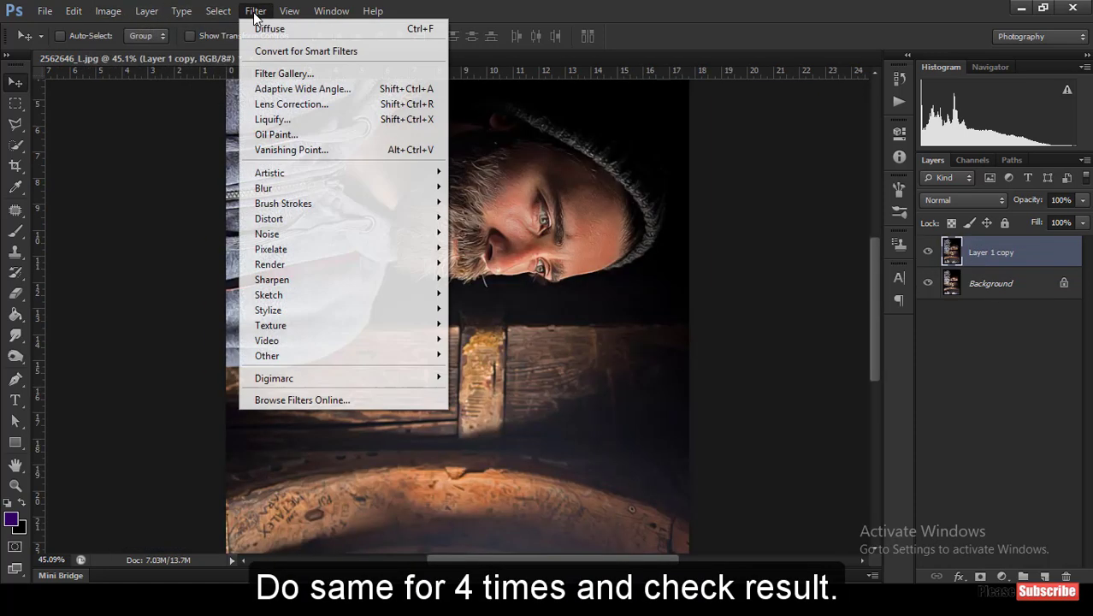
left_click(256, 28)
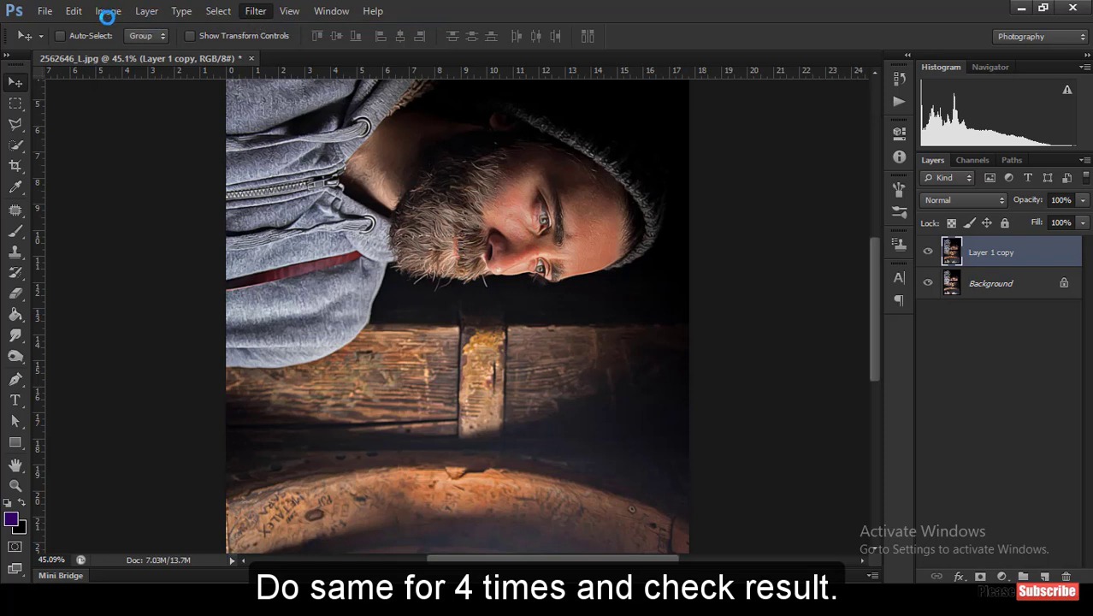
left_click(114, 10)
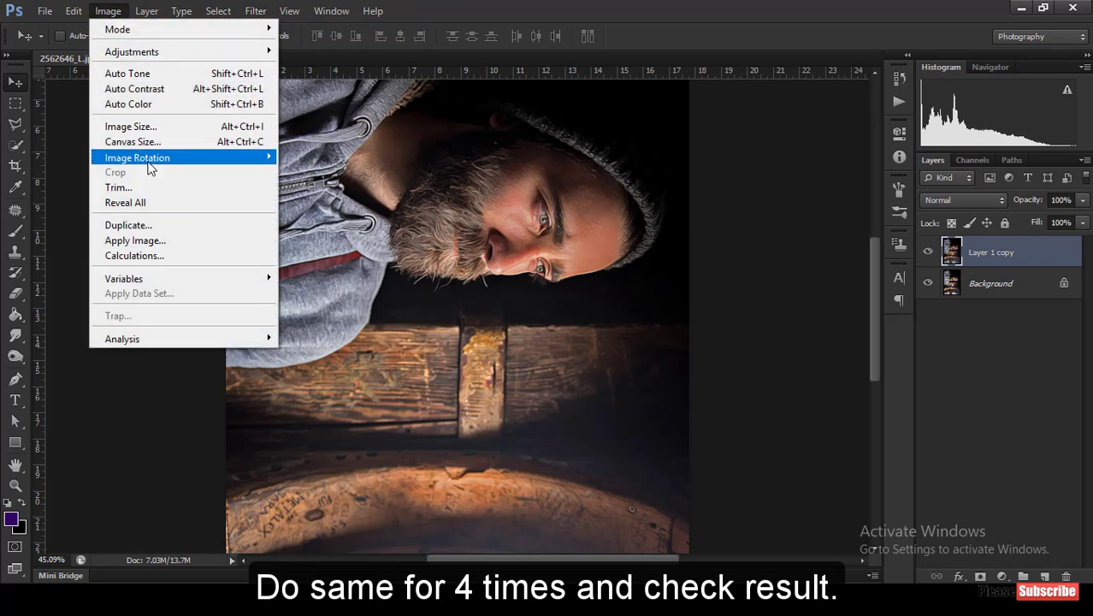
mouse_move(136, 158)
left_click(293, 174)
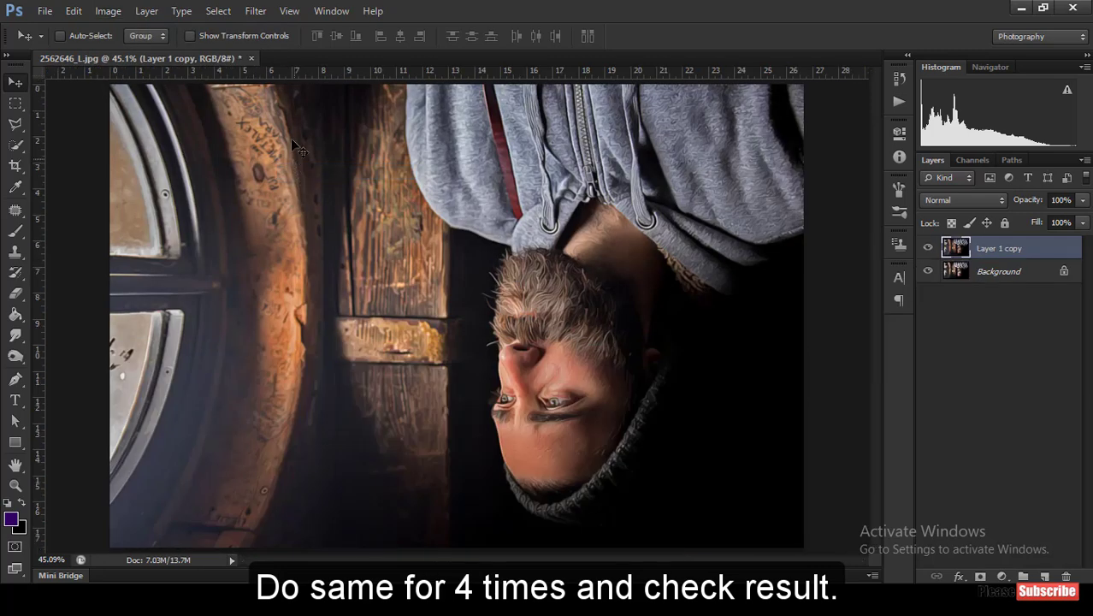
left_click(250, 11)
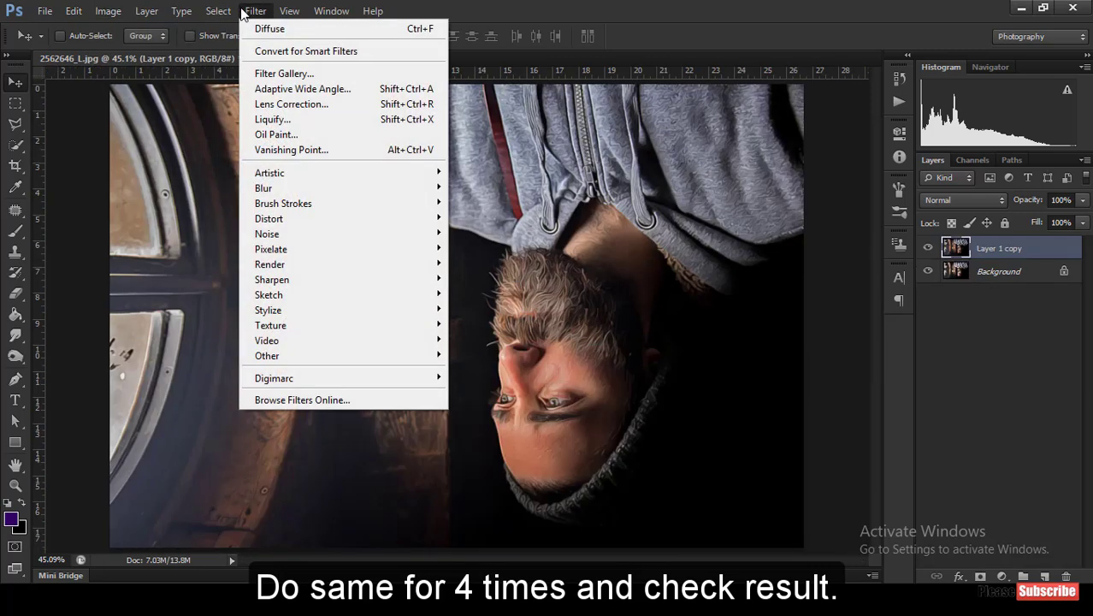
left_click(250, 32)
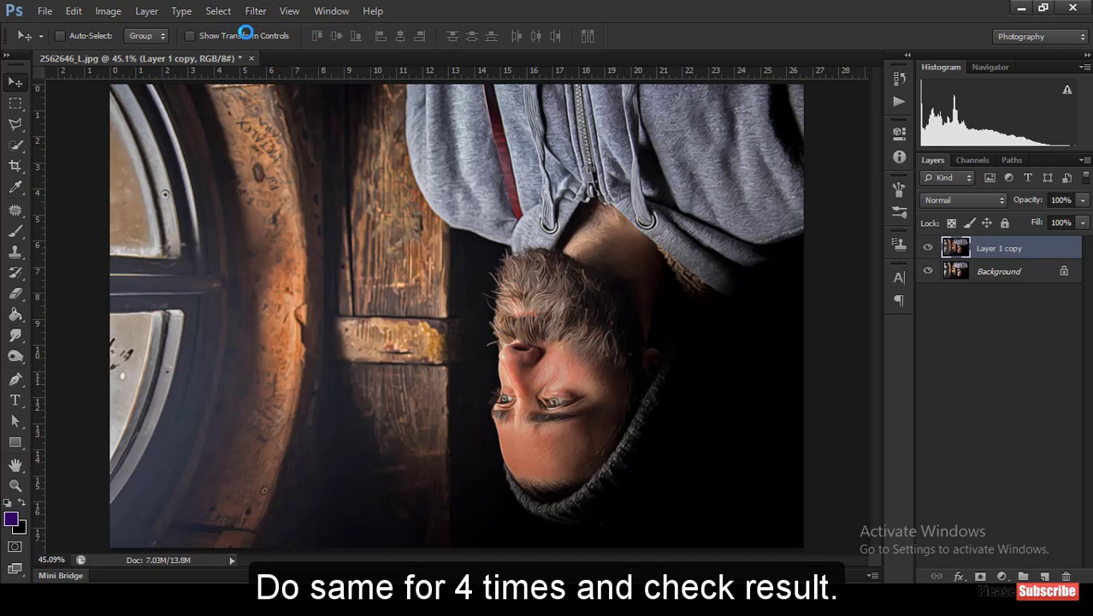
Rotate 90° clockwise twice more, reapplying Diffuse each time, until the portrait is upright
left_click(110, 11)
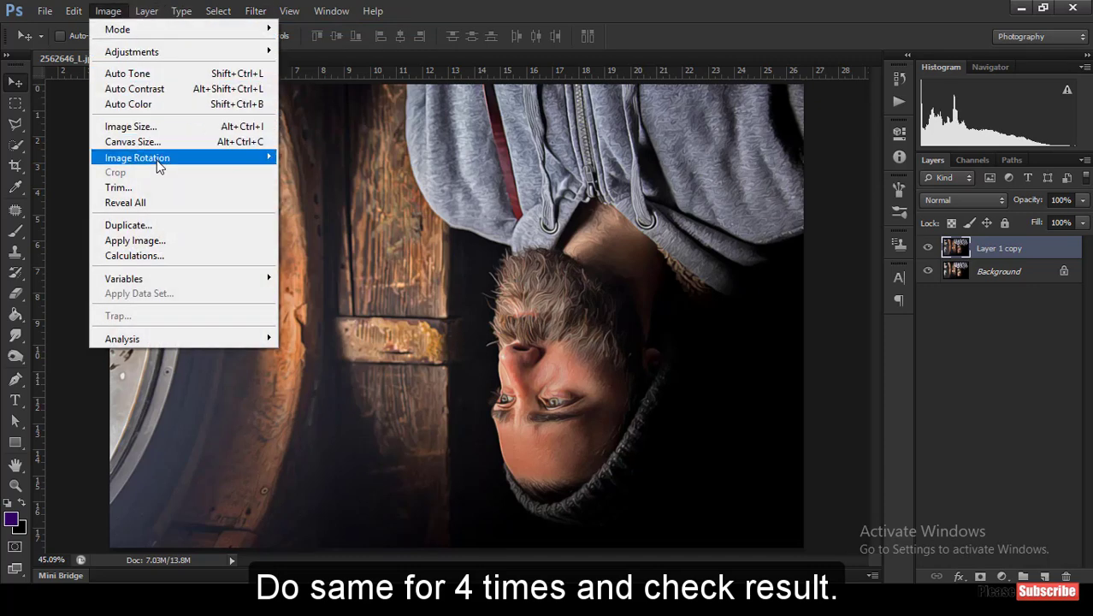
mouse_move(136, 158)
left_click(303, 172)
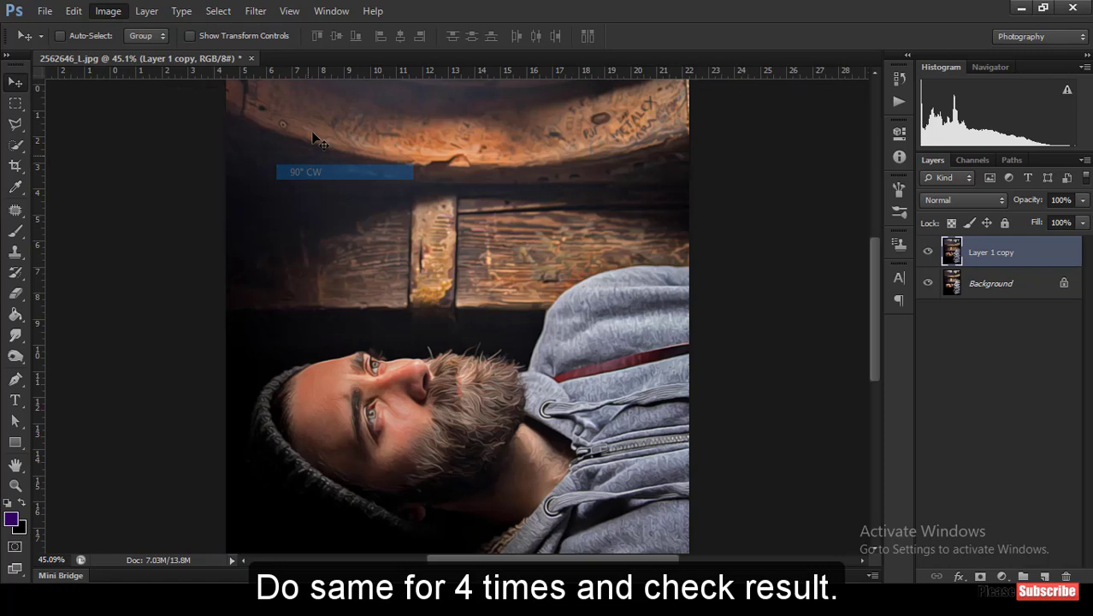
left_click(250, 11)
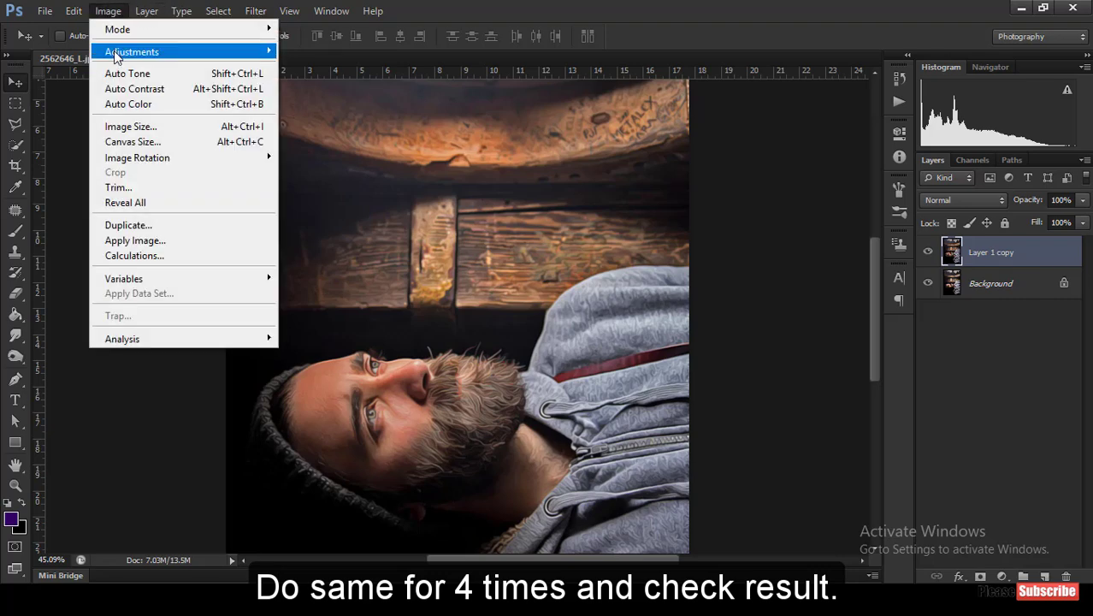
left_click(152, 142)
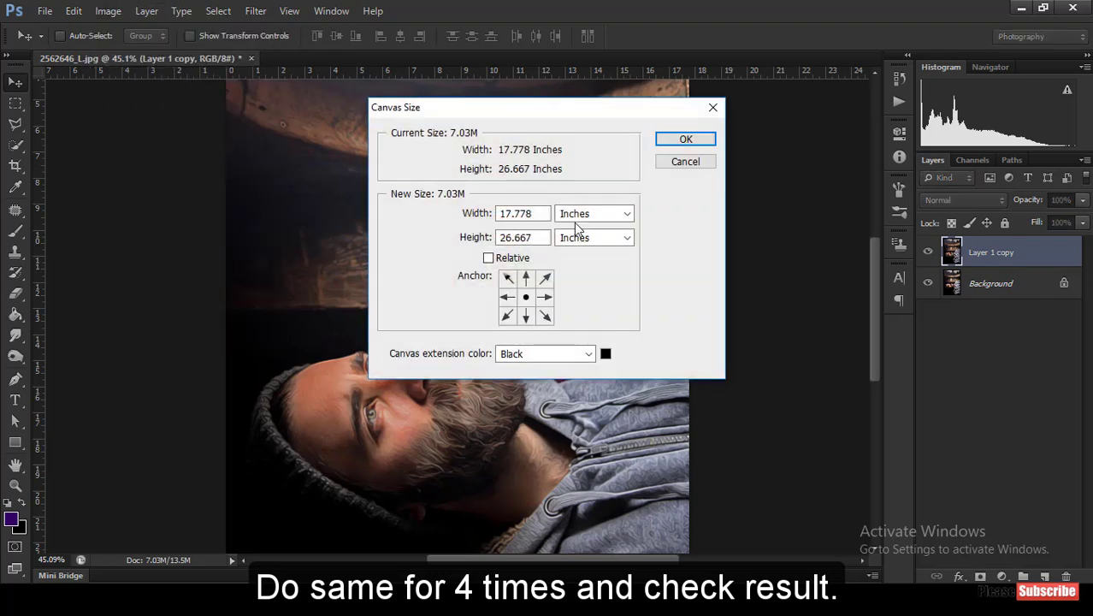
left_click(660, 162)
left_click(106, 10)
mouse_move(137, 157)
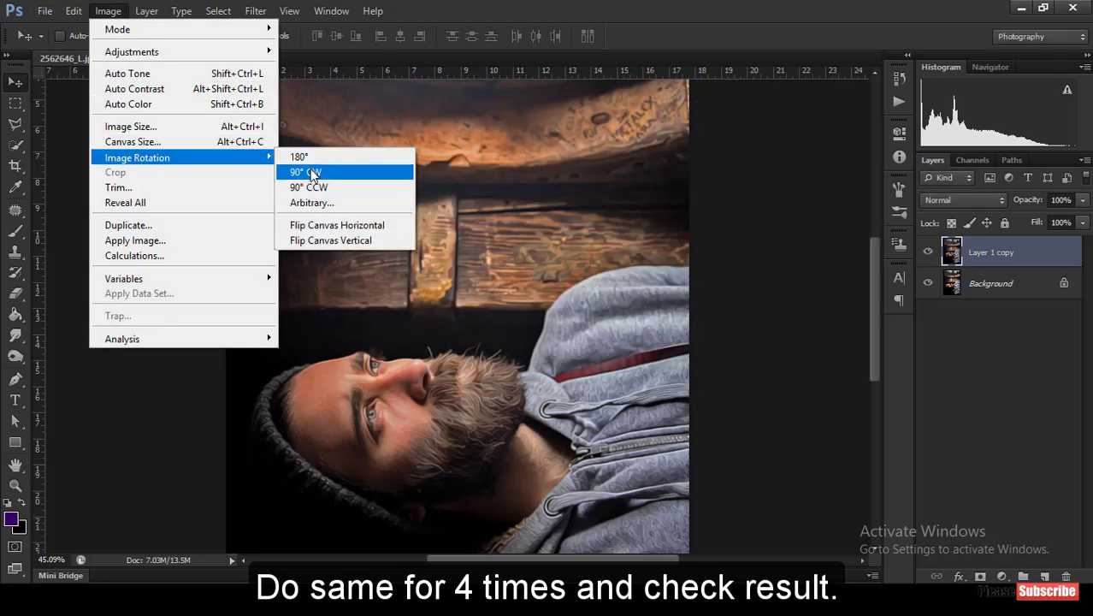
left_click(308, 171)
left_click(261, 14)
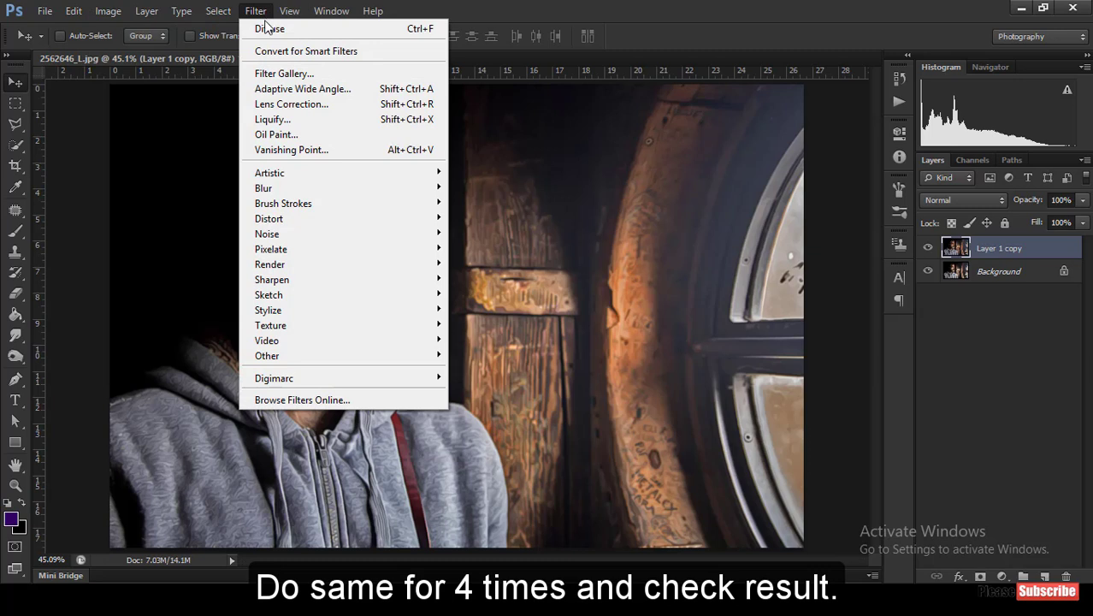
left_click(268, 28)
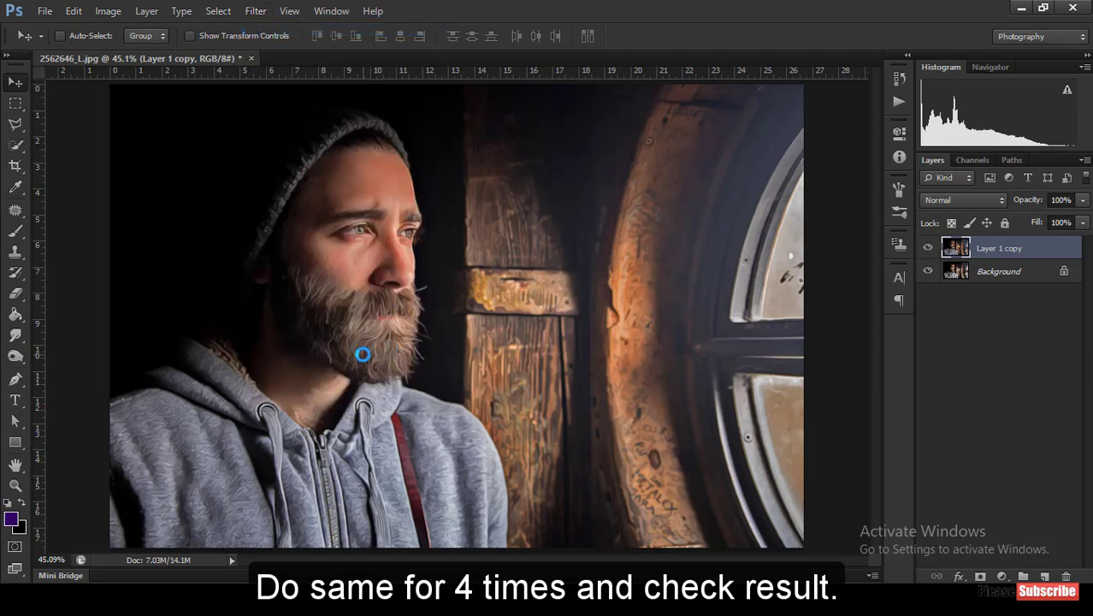
Toggle Layer 1 copy's visibility and zoom to compare the diffused portrait with the original
left_click(928, 247)
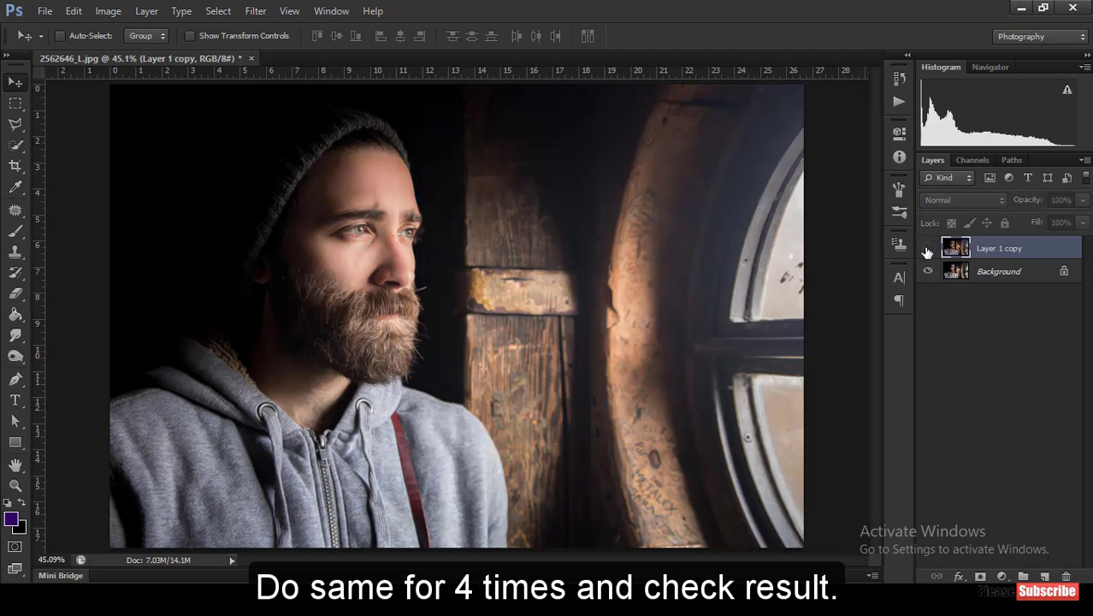
scroll(739, 299, "up", 3)
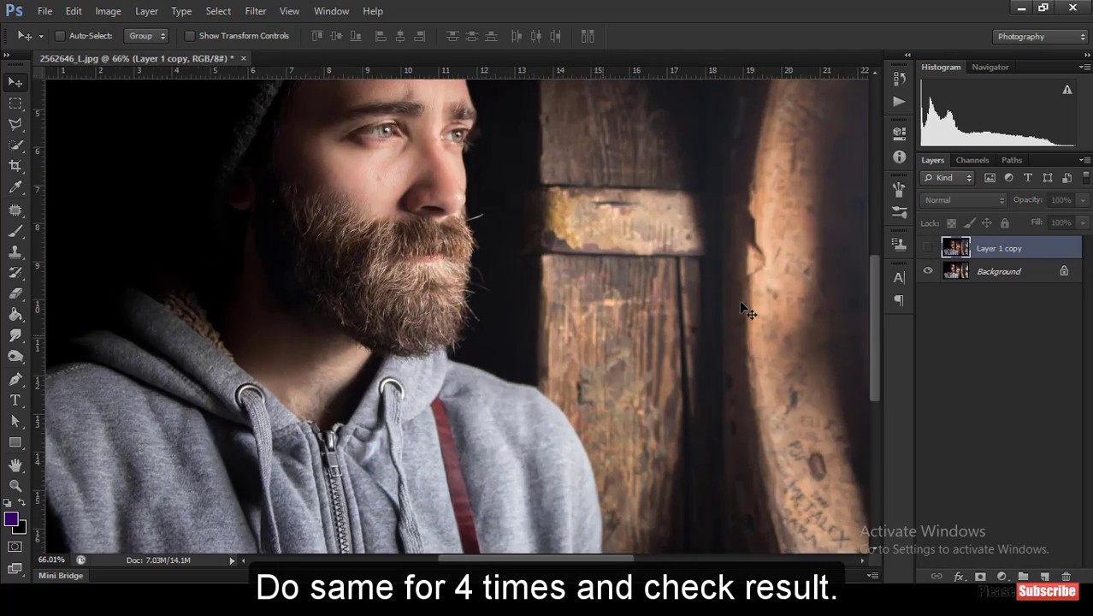
left_click(928, 247)
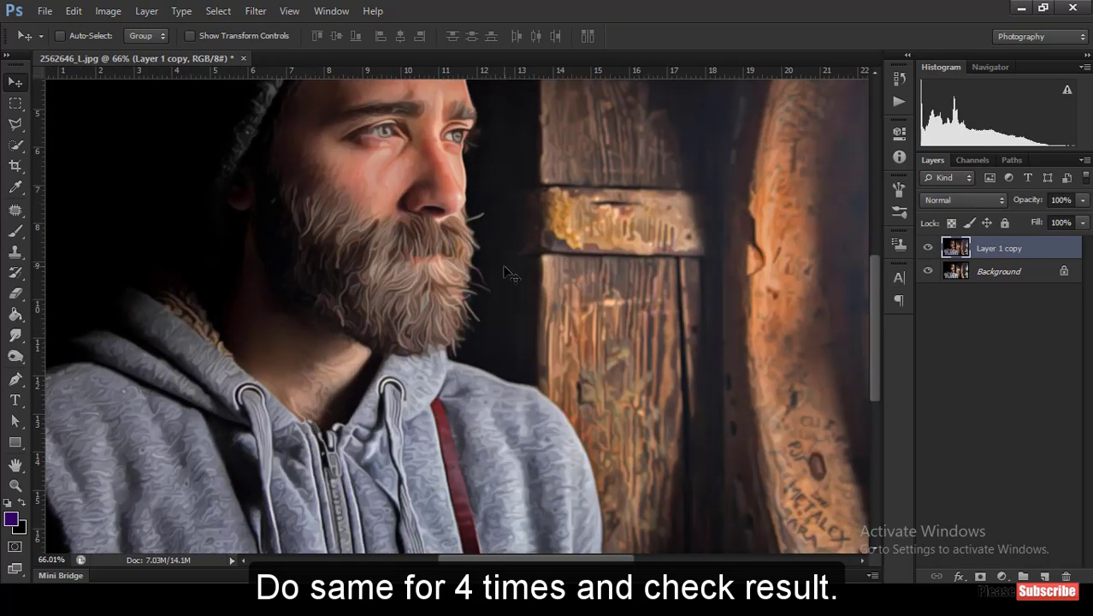
scroll(512, 274, "down", 3)
scroll(369, 237, "up", 3)
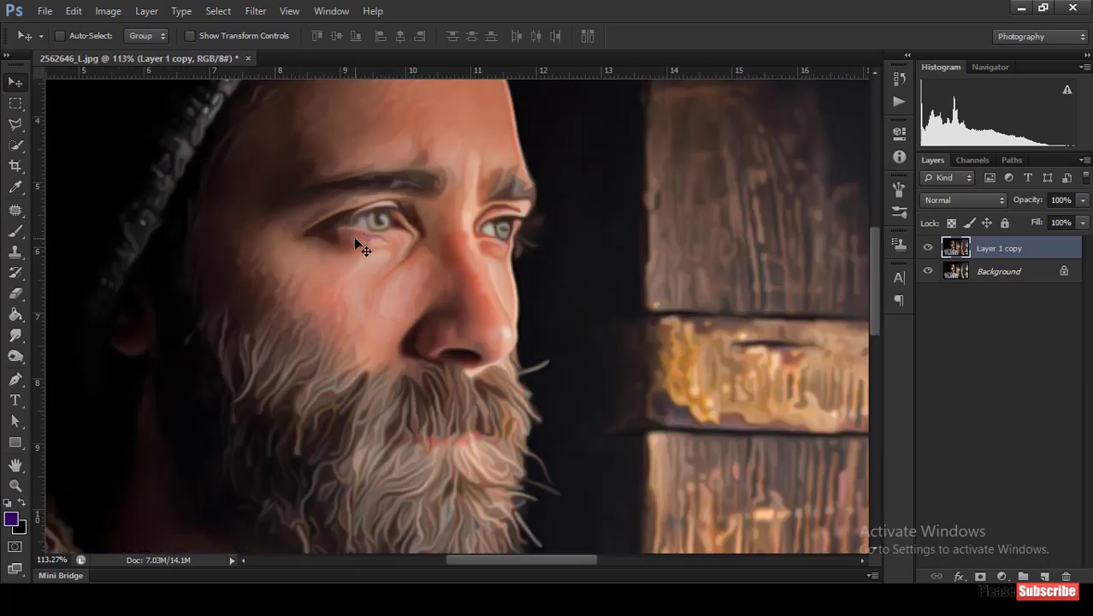
scroll(359, 242, "down", 1)
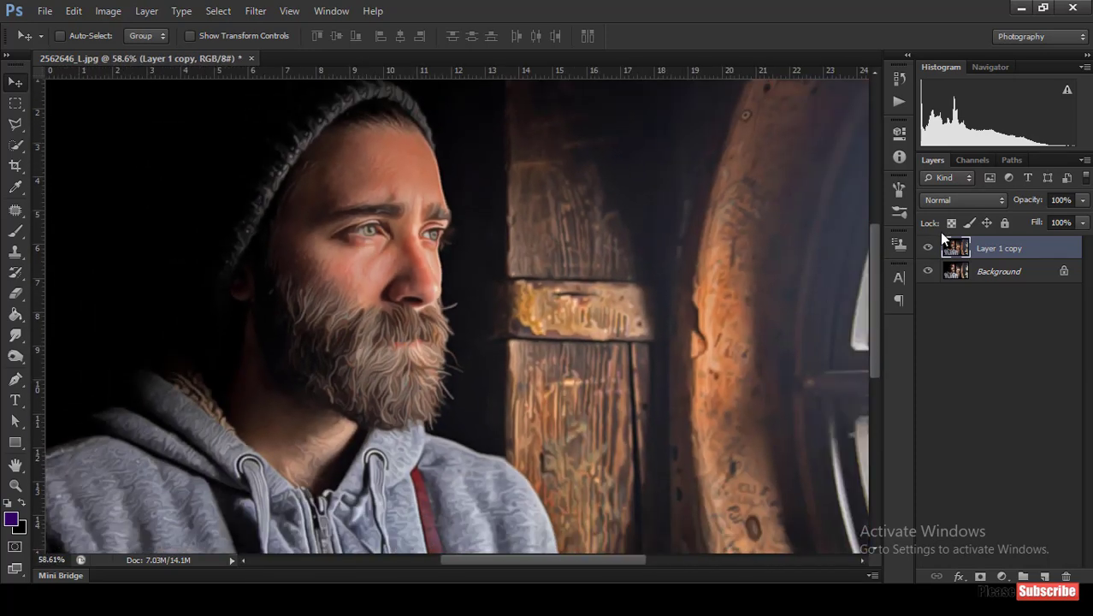
left_click(928, 247)
left_click(929, 248)
scroll(599, 274, "down", 1)
scroll(453, 290, "down", 1)
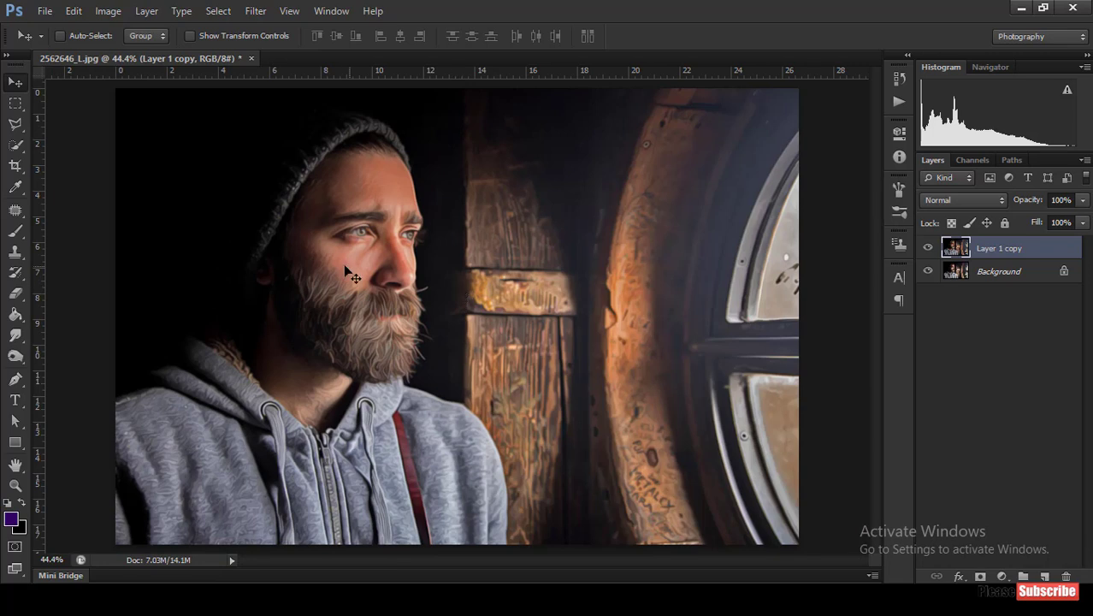
left_click(259, 12)
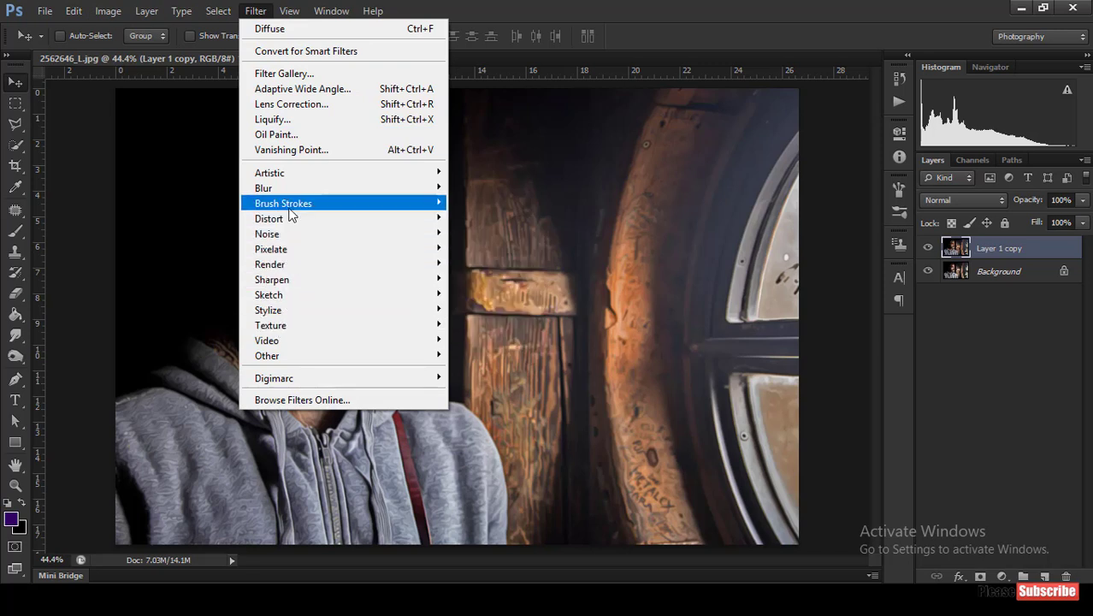
mouse_move(343, 233)
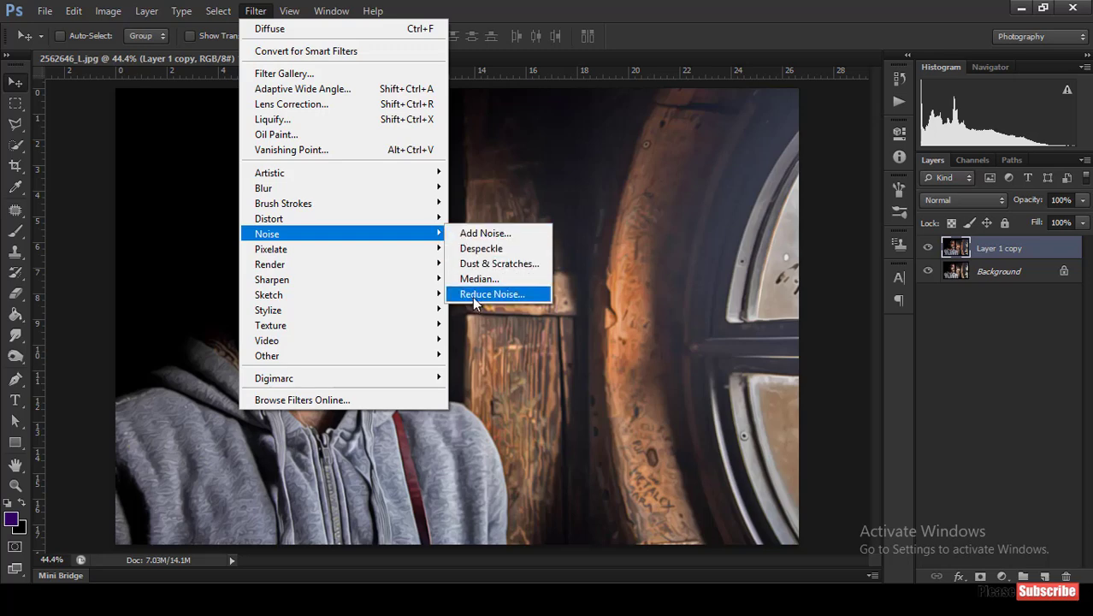
Apply Reduce Noise with the Default preset at strength 10, JPEG artifact removal off
left_click(473, 295)
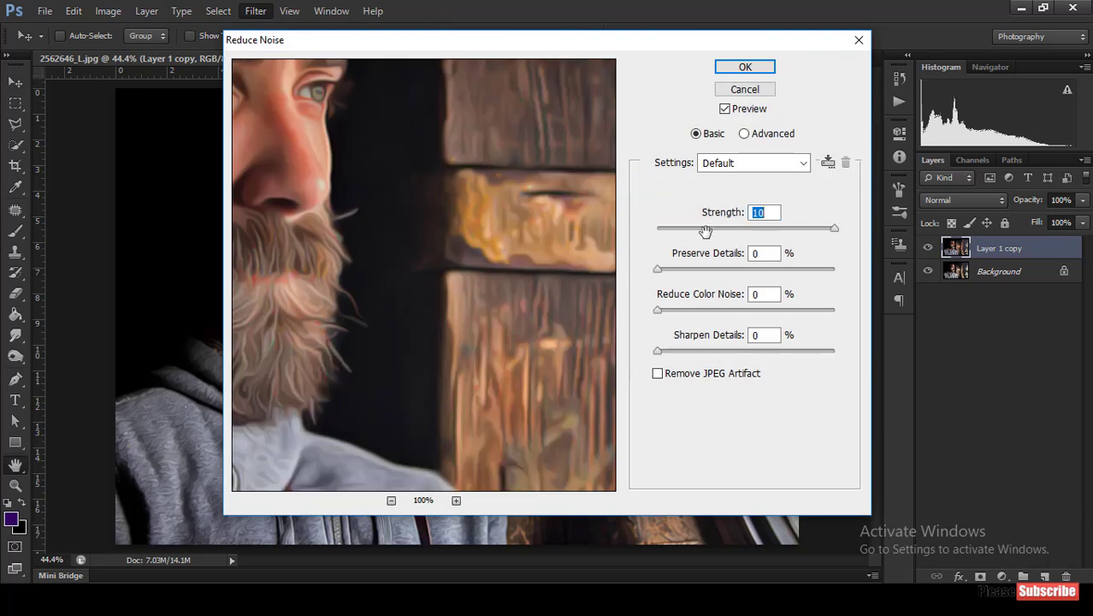
left_click_drag(834, 229, 736, 229)
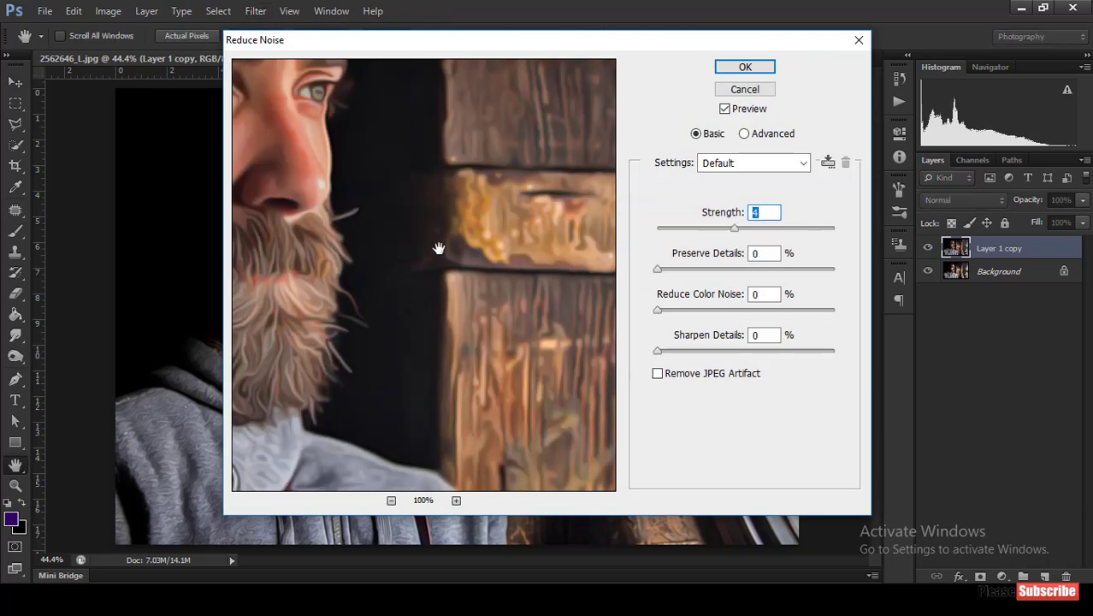
left_click_drag(318, 261, 454, 261)
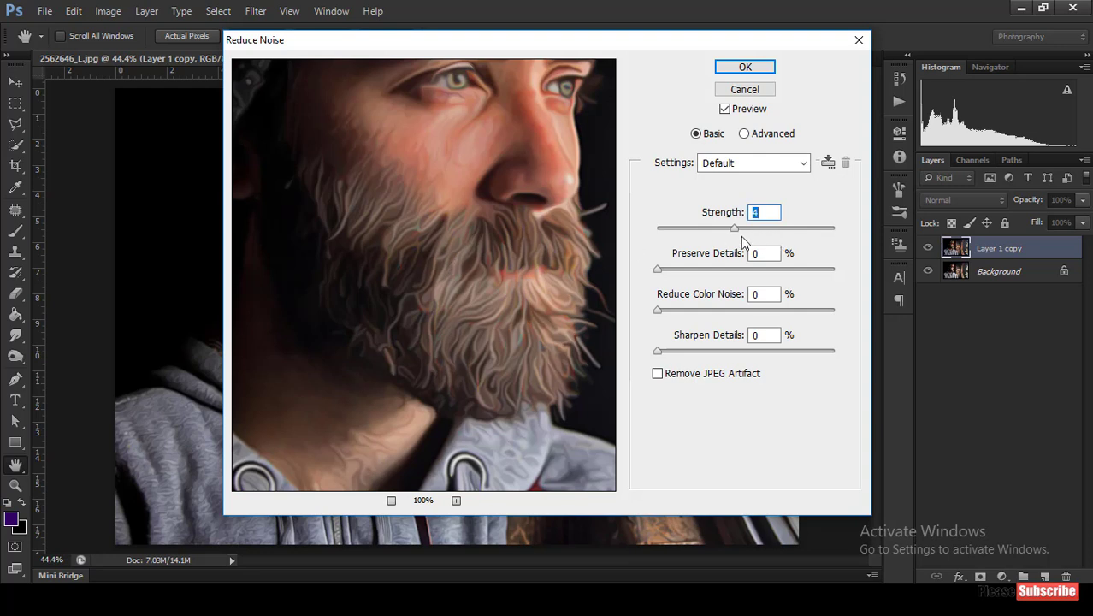
left_click_drag(738, 227, 828, 228)
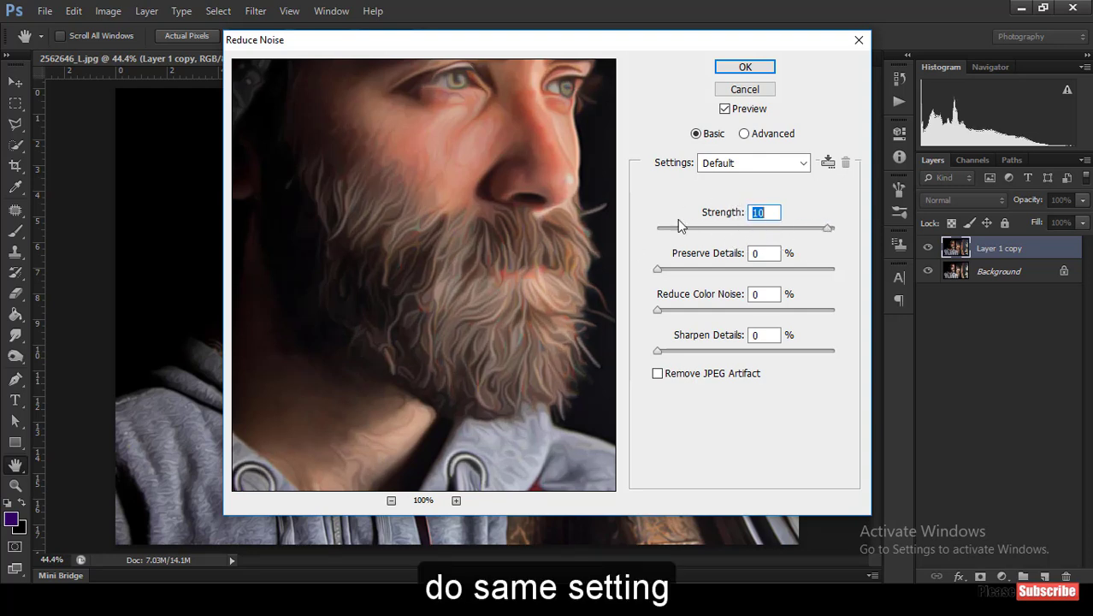
left_click(723, 165)
left_click(722, 165)
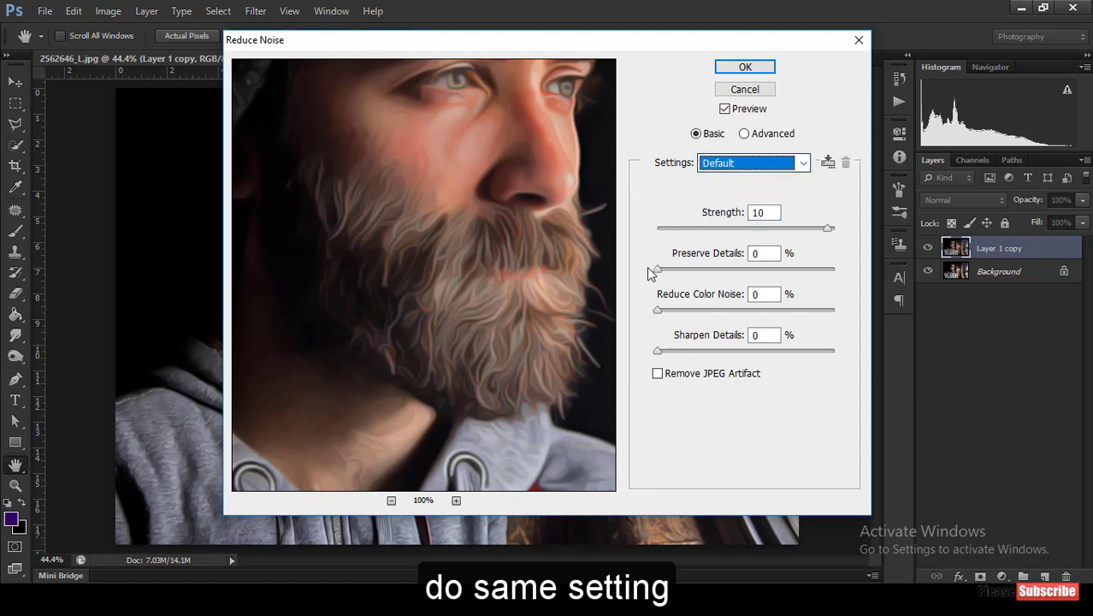
key("Tab")
key("Tab")
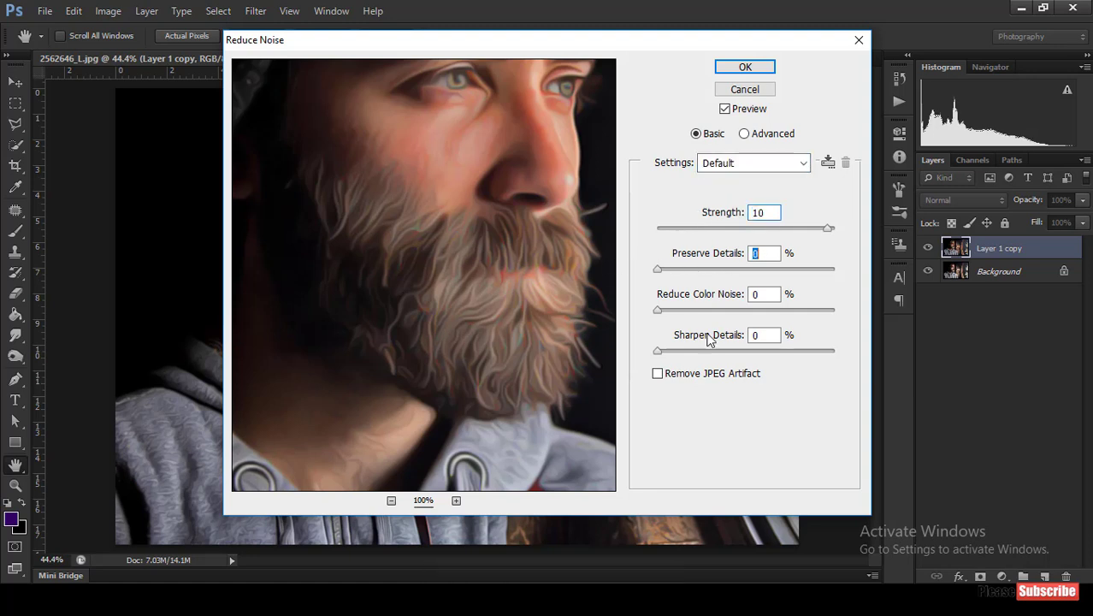
left_click(658, 373)
left_click(658, 374)
left_click(745, 69)
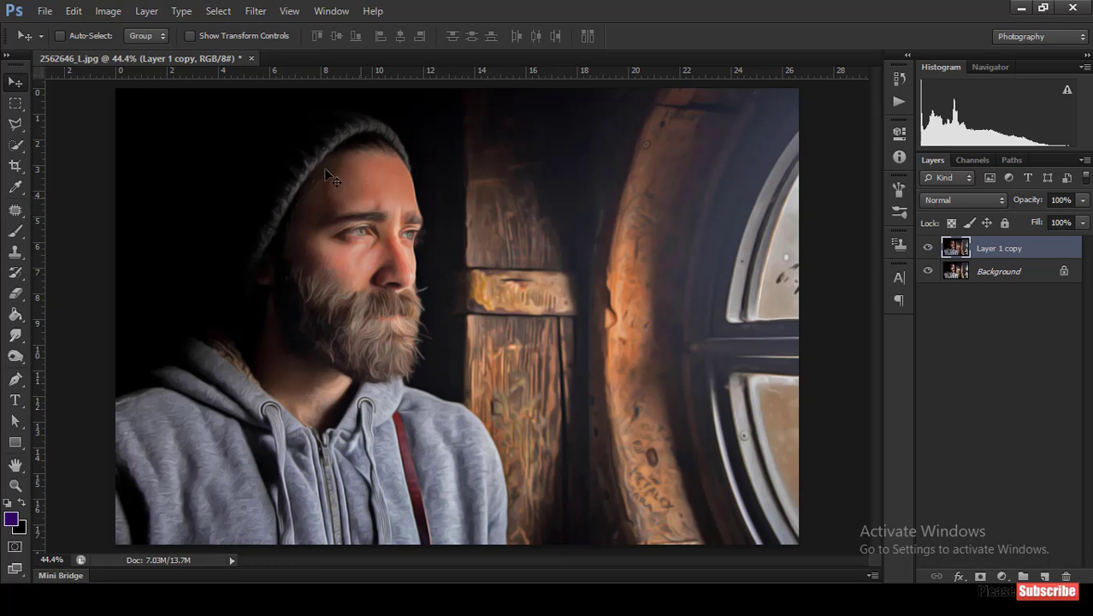
Apply Unsharp Mask to Layer 1 copy with amount 80, radius 2.0, threshold 0
left_click(254, 12)
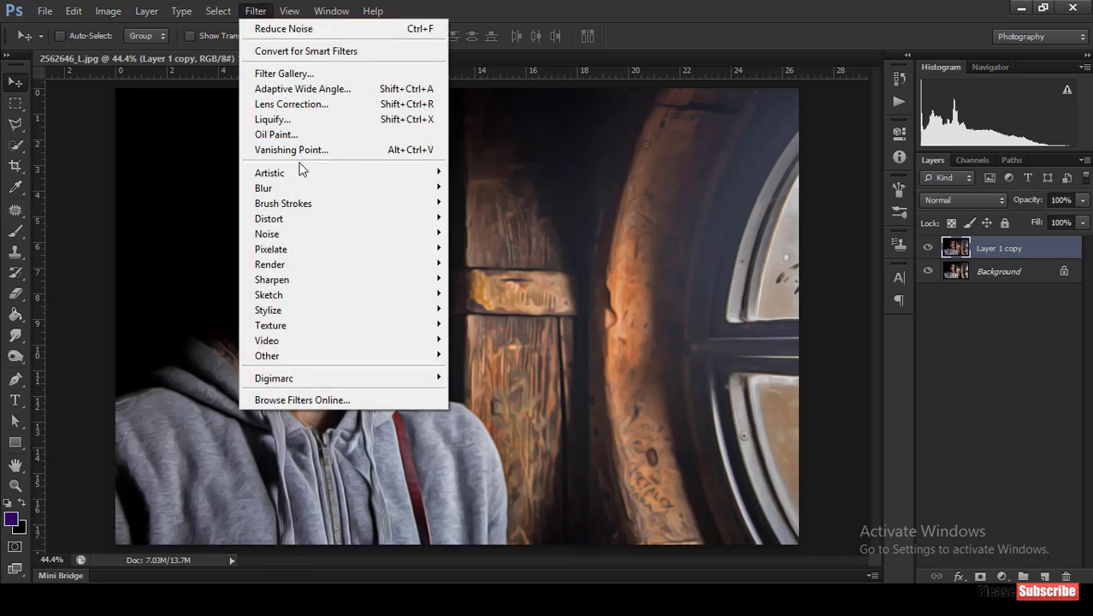
mouse_move(272, 280)
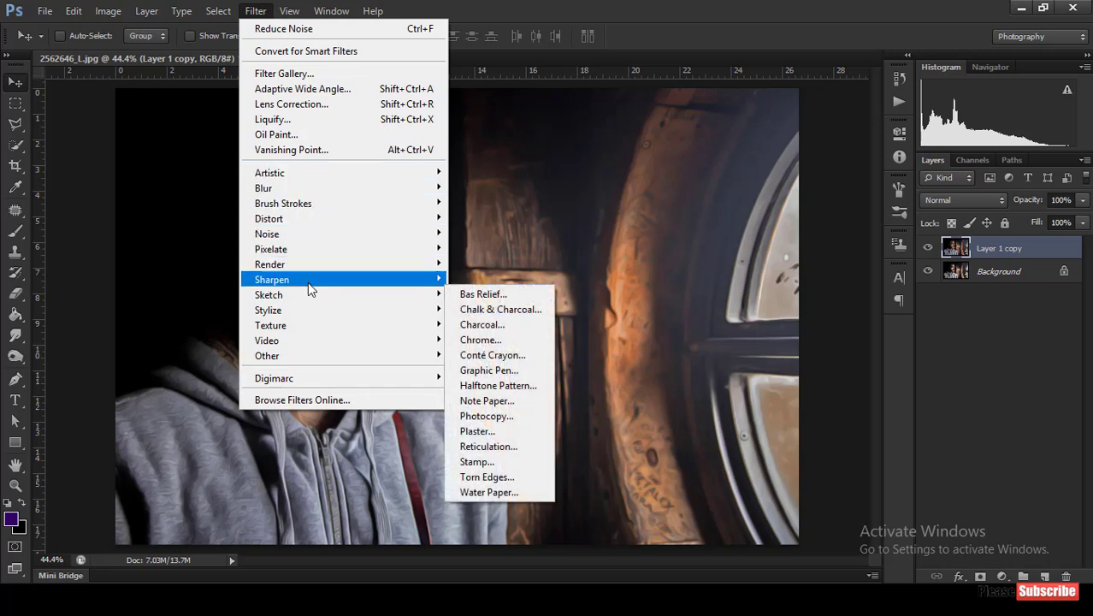
left_click(492, 340)
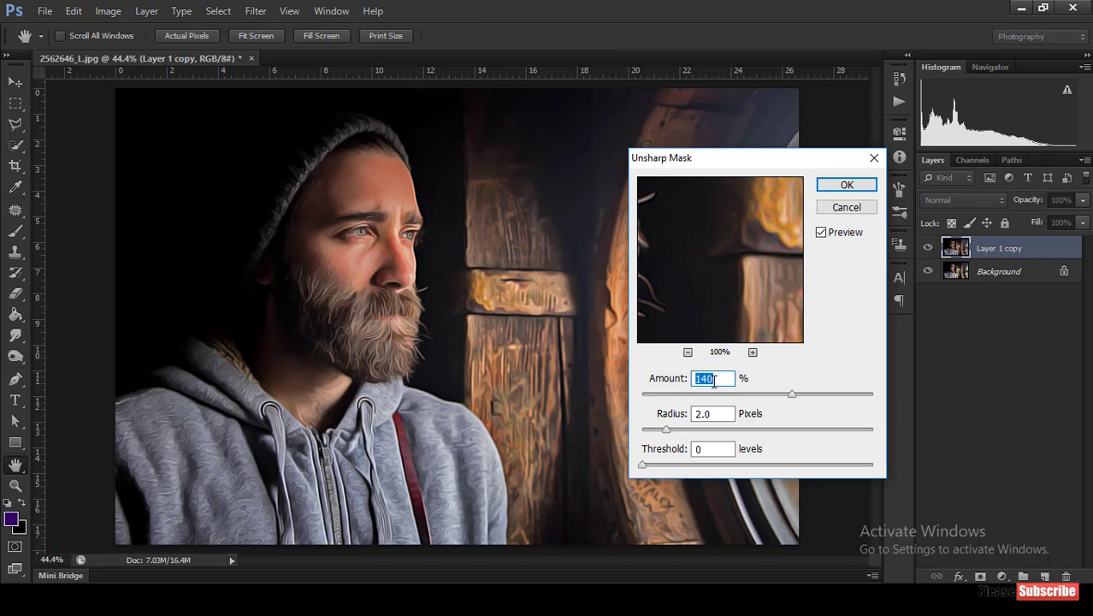
key("BackSpace")
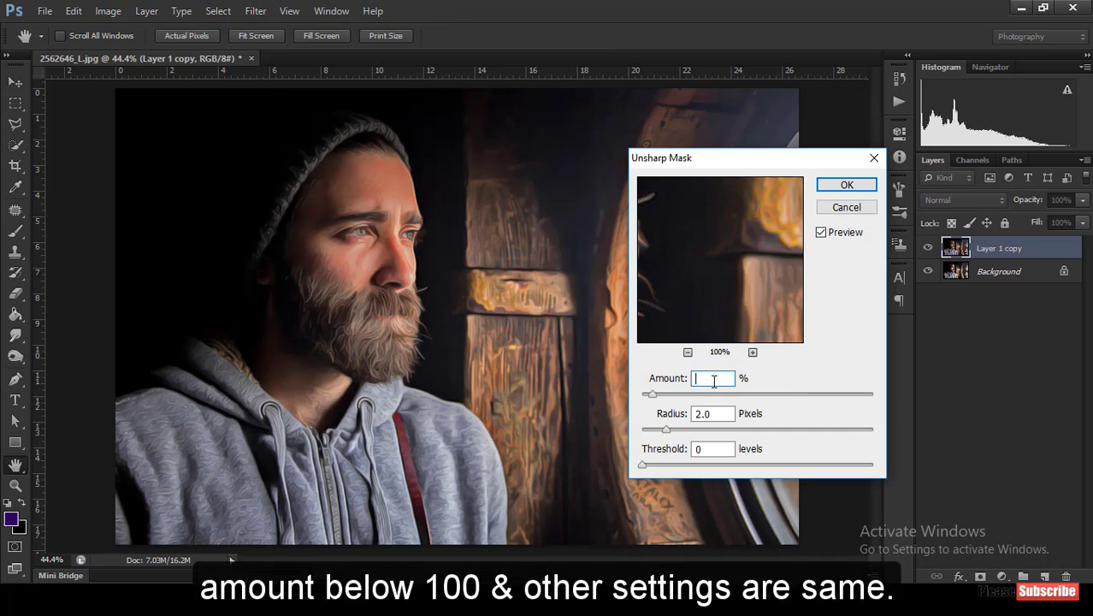
type("80")
key("Return")
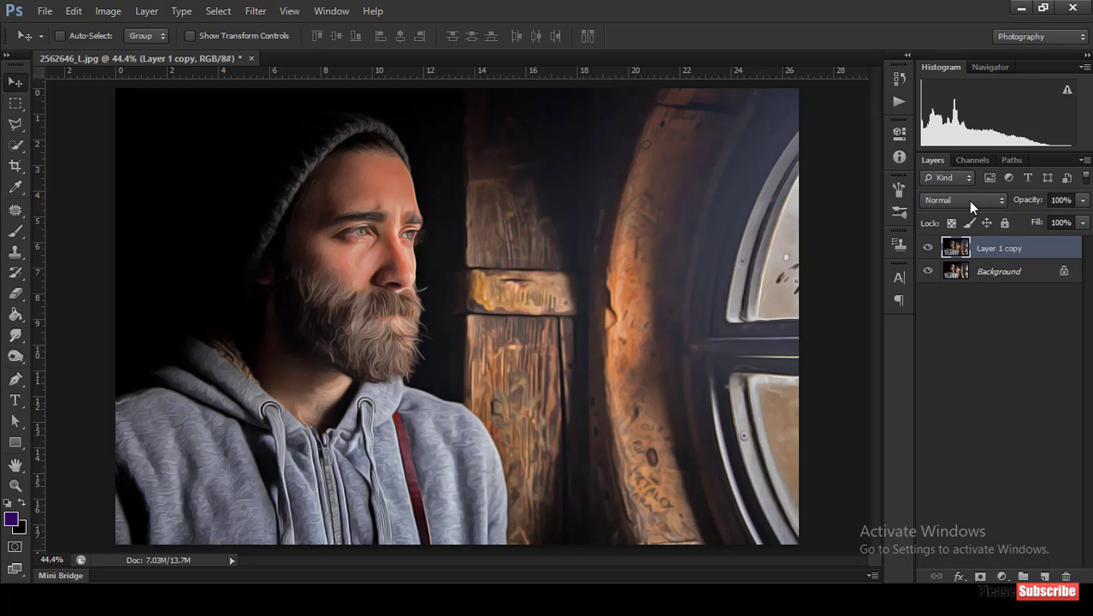
Rename Layer 1 copy to 'oil paint' and duplicate it as oil paint copy
double_click(1009, 249)
type("oil pa")
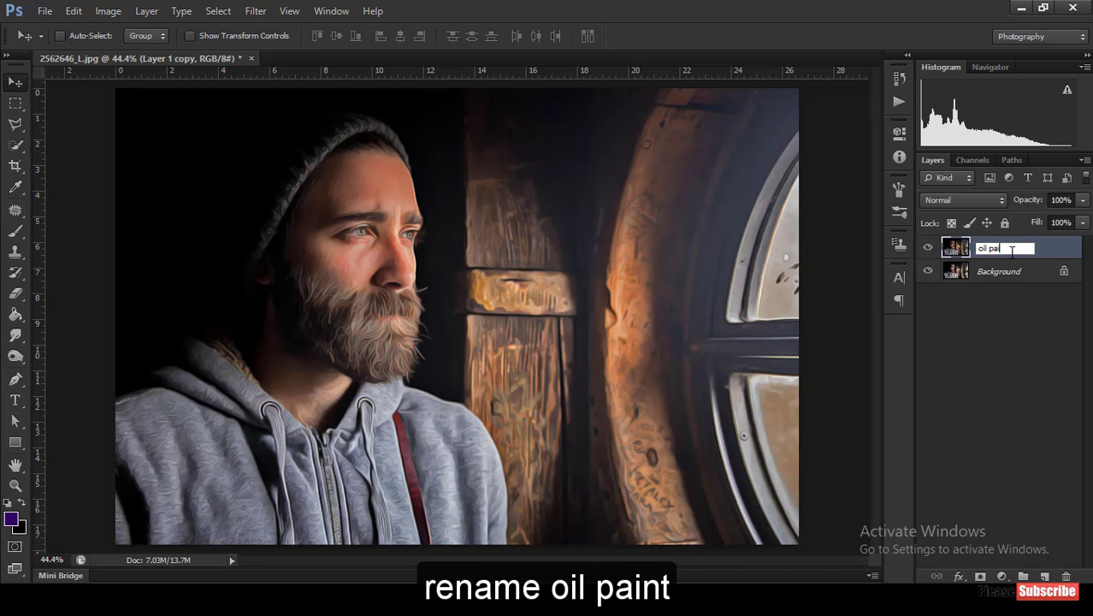
type("int")
key("Return")
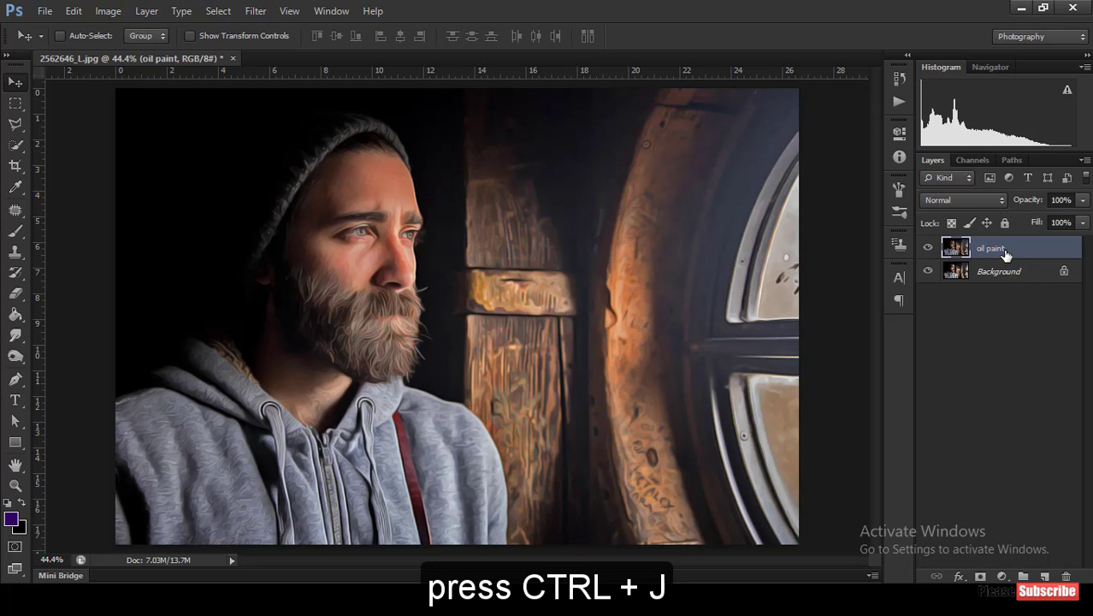
key("ctrl+j")
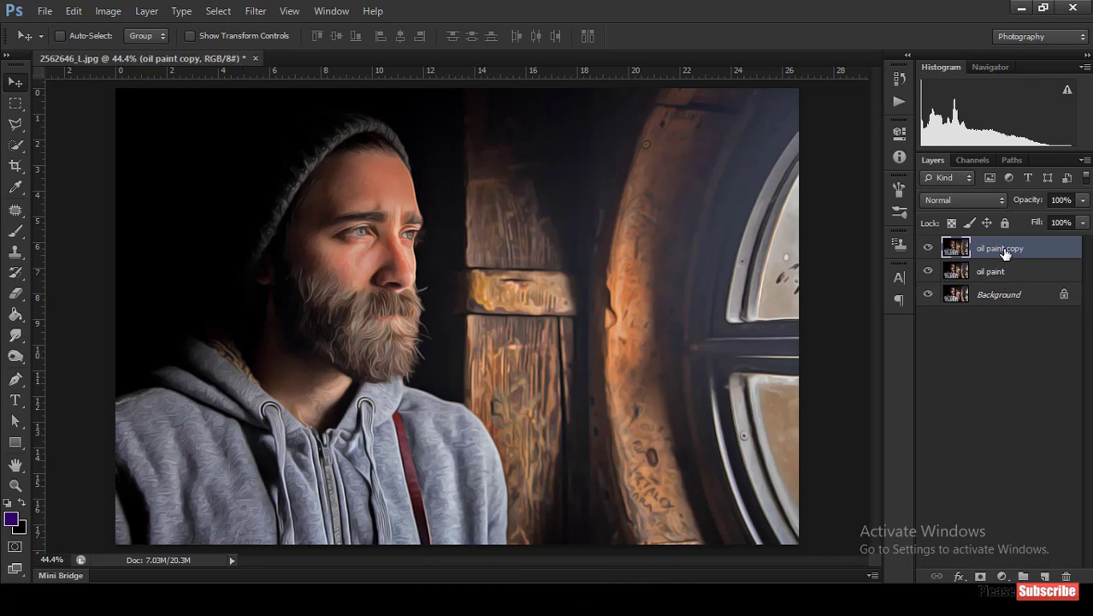
left_click(255, 12)
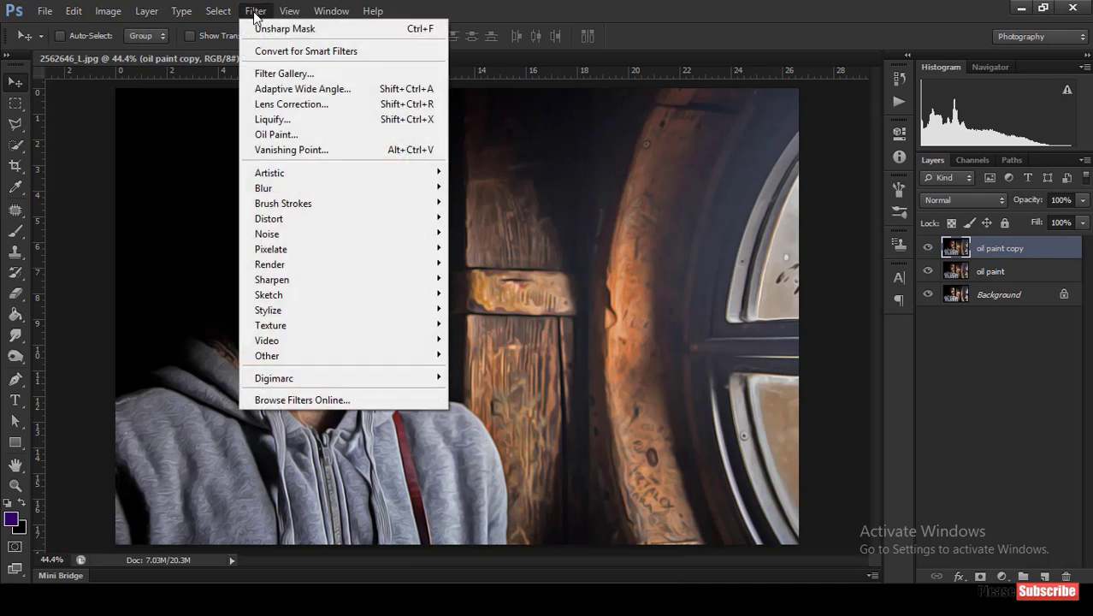
mouse_move(266, 355)
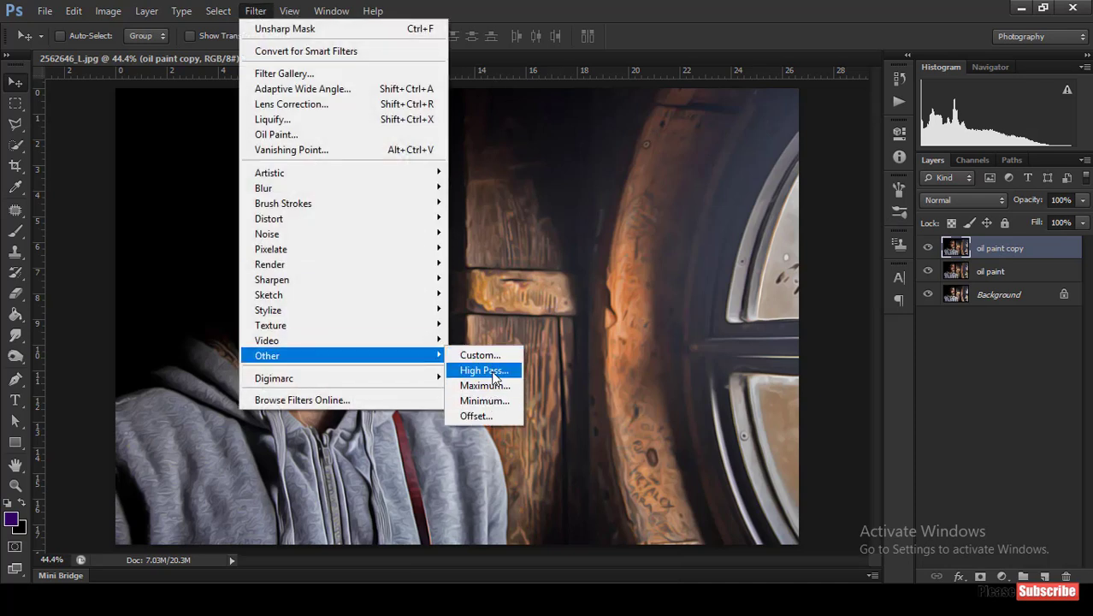
Apply High Pass at radius 2.0 to oil paint copy and blend it in Overlay
left_click(485, 370)
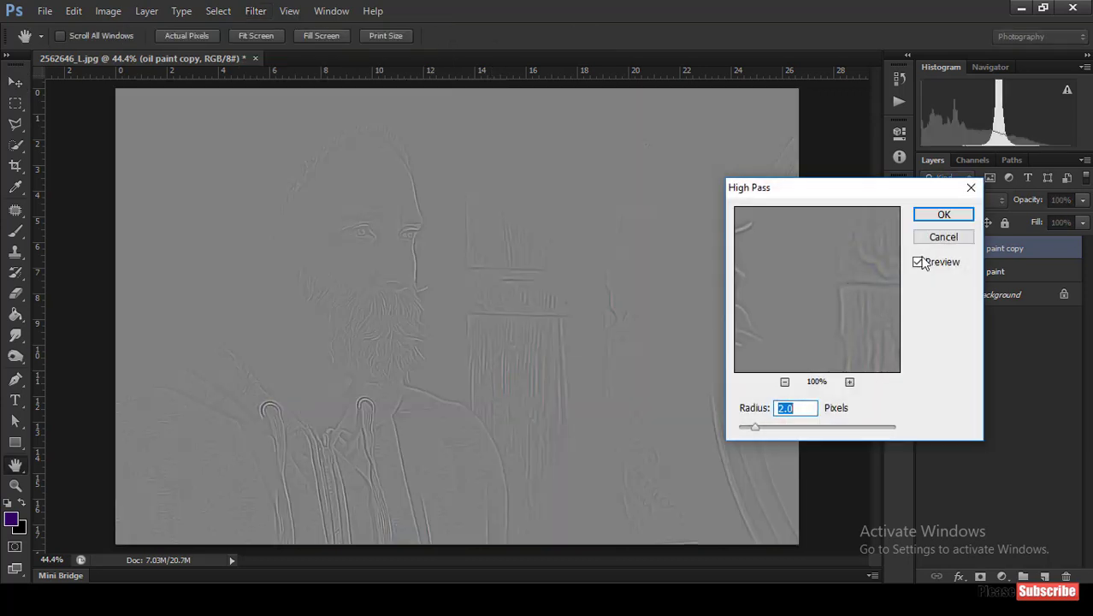
left_click(799, 410)
left_click(944, 215)
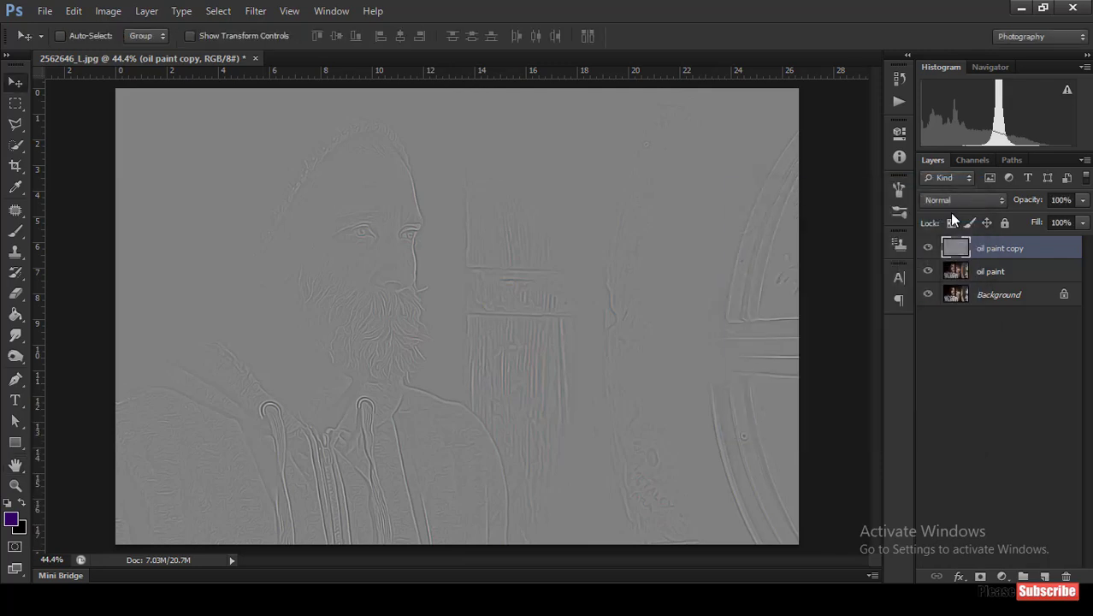
left_click(957, 202)
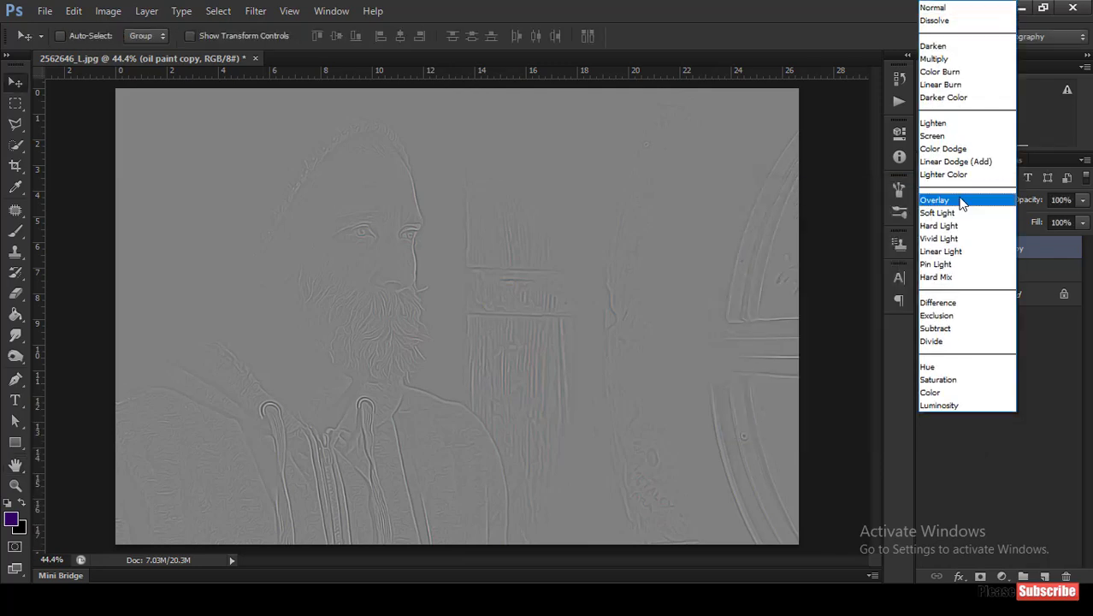
left_click(961, 202)
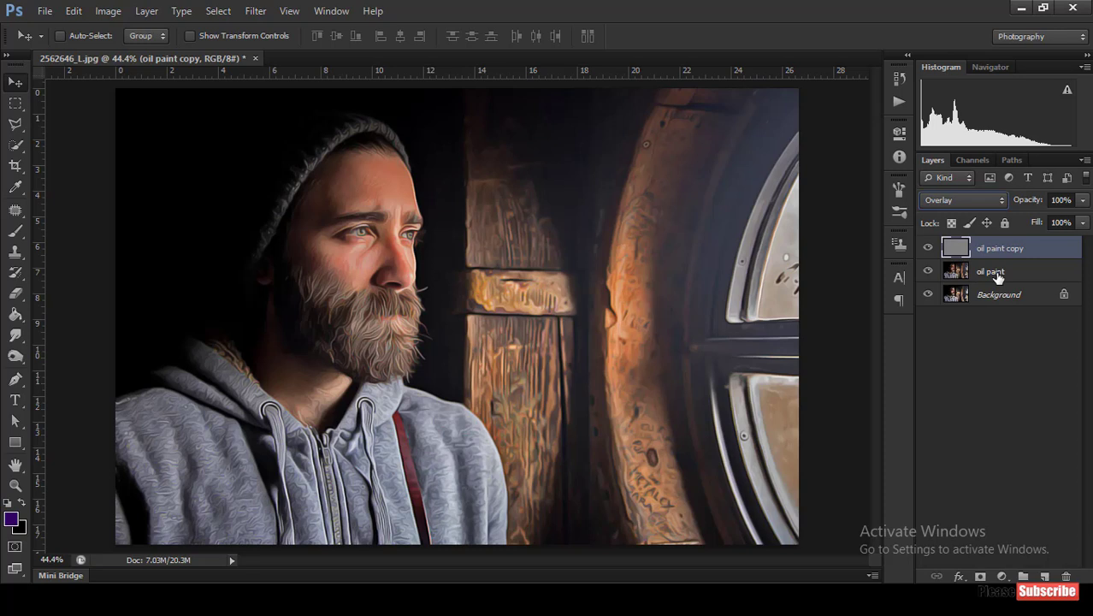
Rename the oil paint copy layer to 'details'
left_click(1007, 252, "ctrl")
double_click(1006, 250)
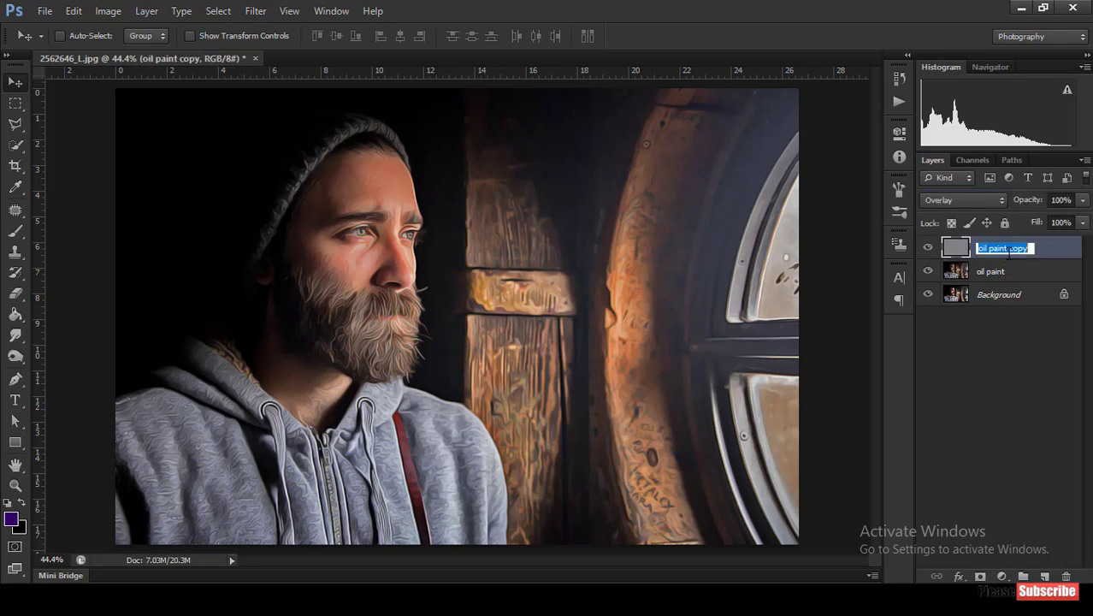
type("details")
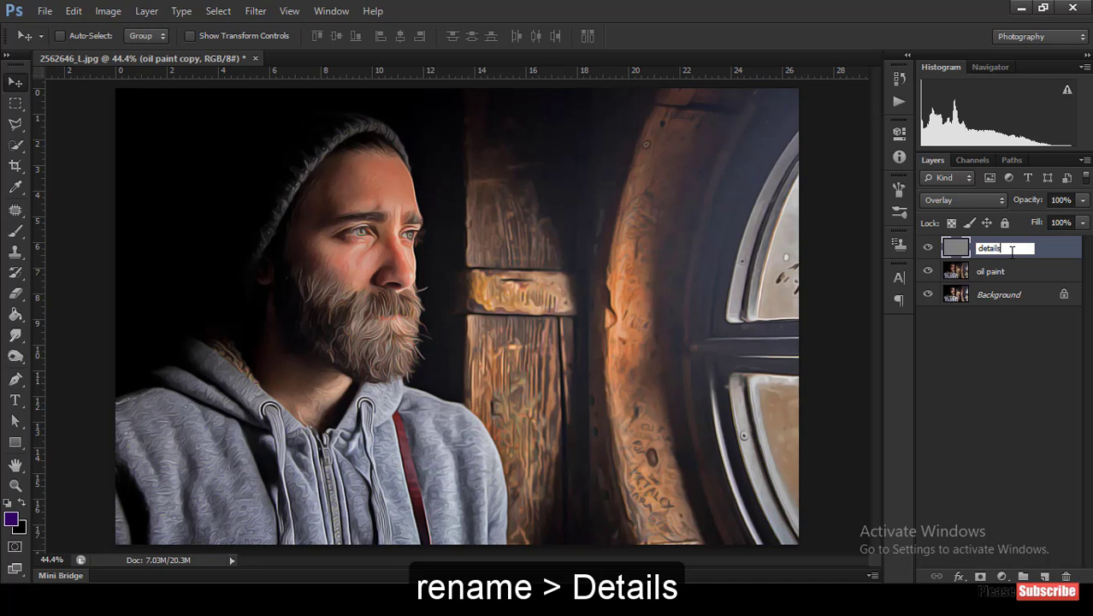
key("Return")
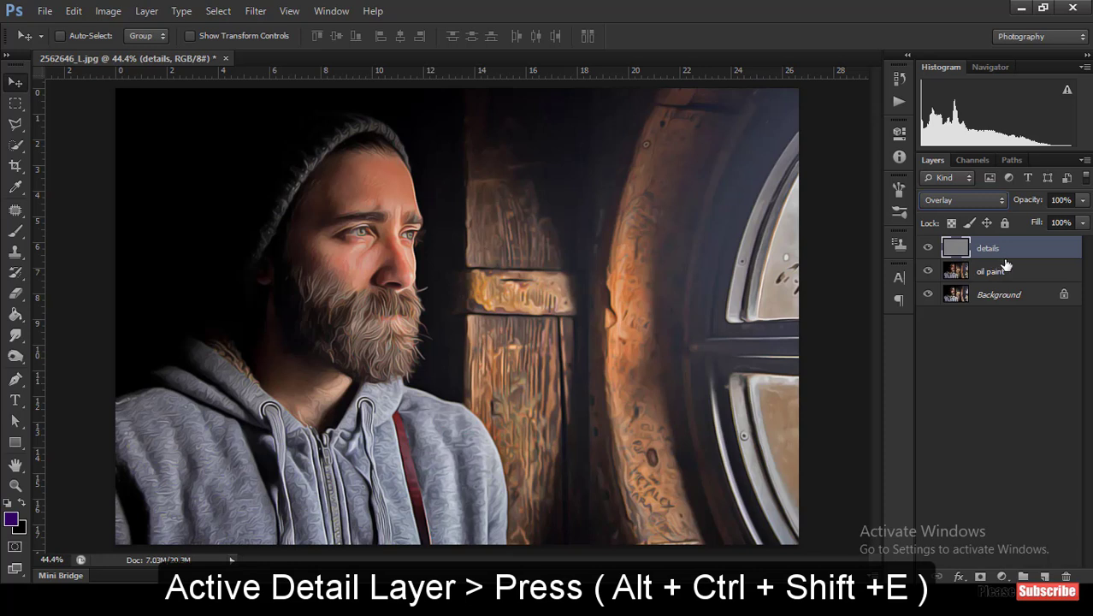
Stamp all visible layers into a new merged layer named tone above details
key("ctrl+alt+shift+e")
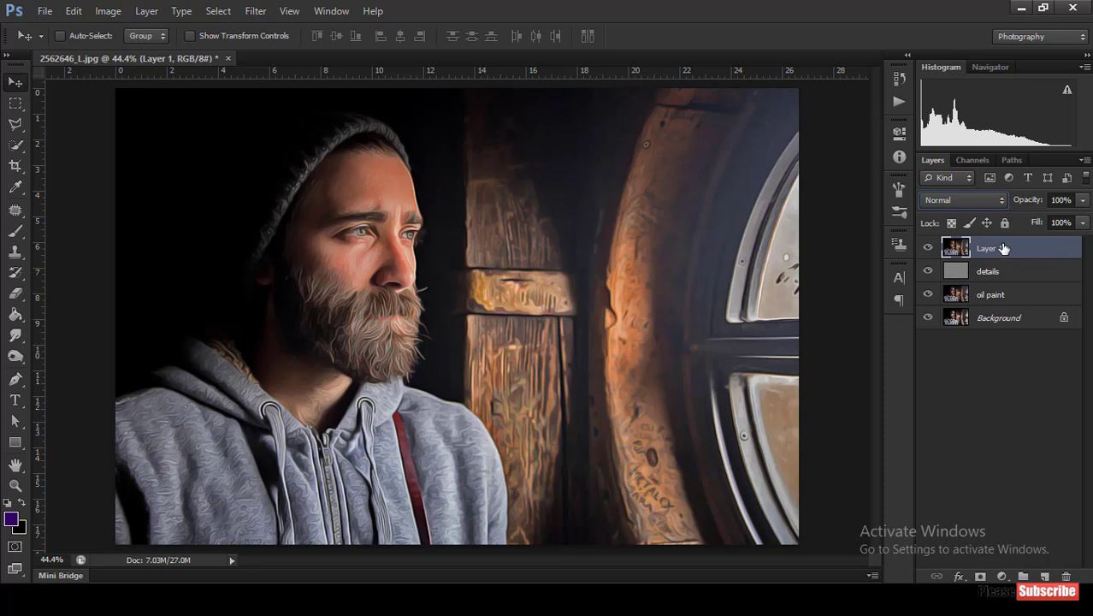
double_click(988, 248)
type("tone")
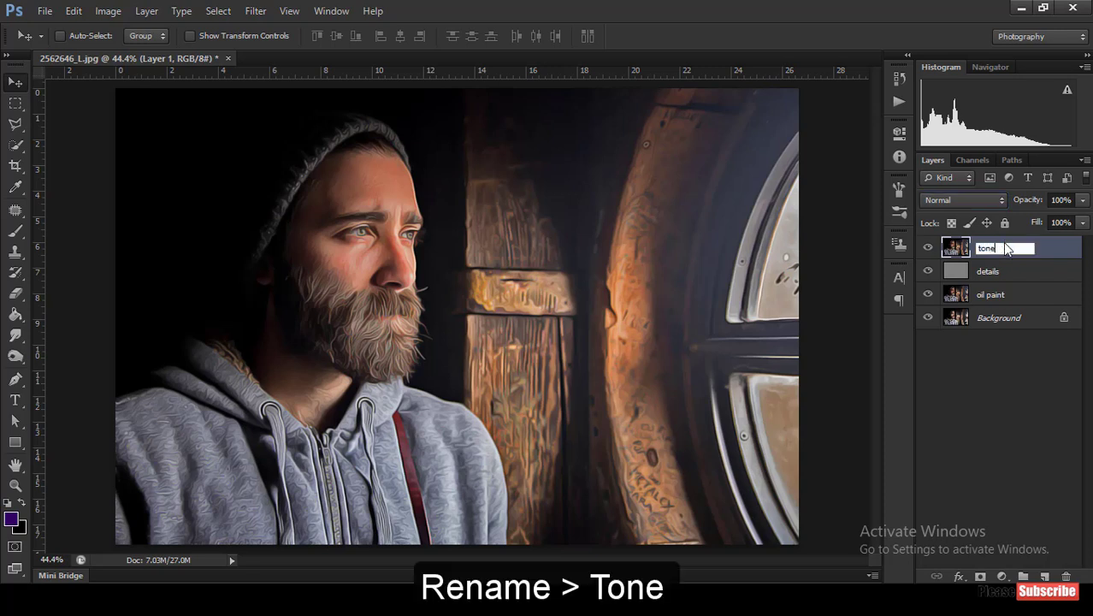
key("Return")
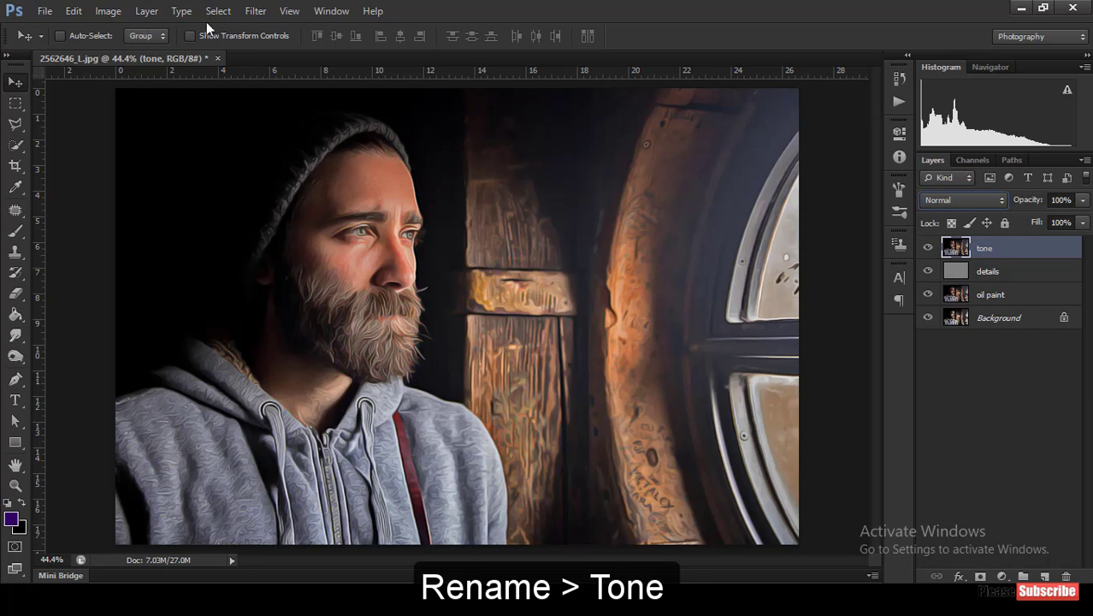
left_click(103, 15)
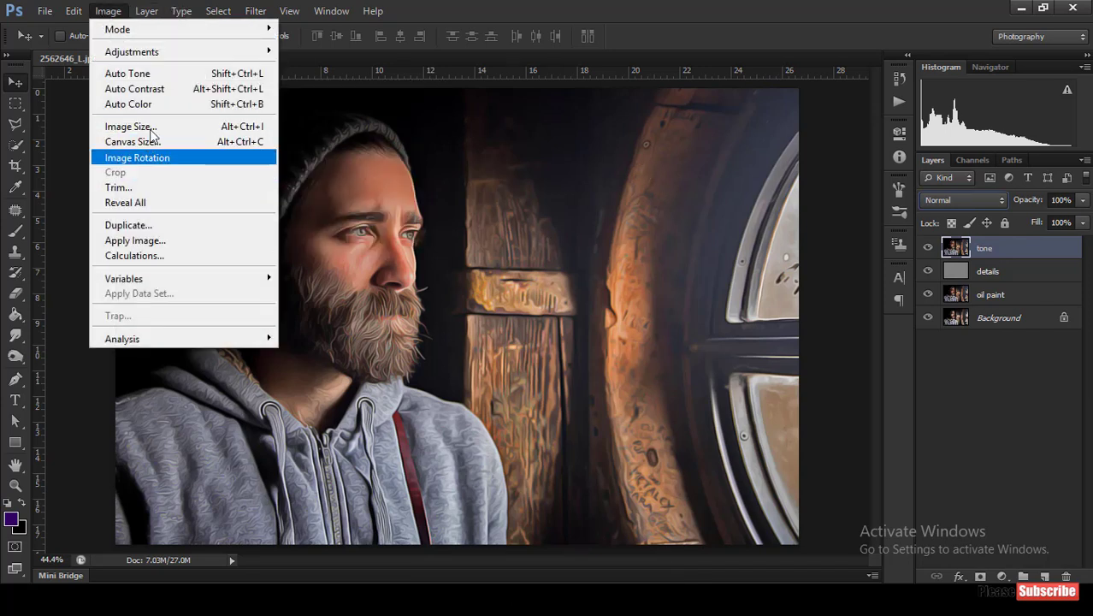
Apply Auto Tone to the tone layer and lower its opacity to 48%
left_click(151, 77)
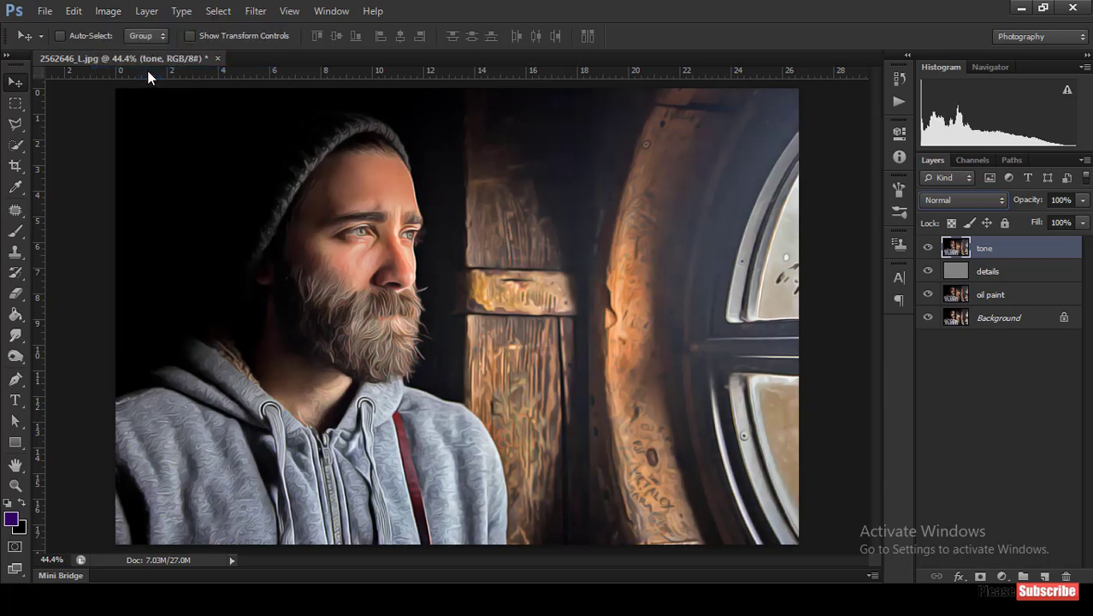
left_click(1082, 200)
left_click_drag(1066, 221, 988, 221)
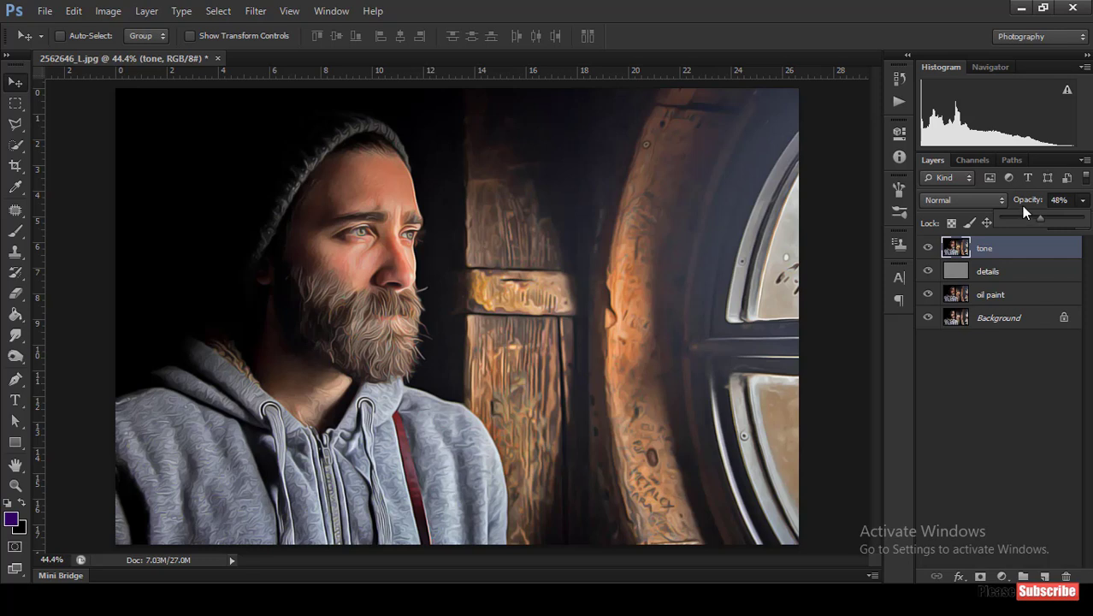
Add a new empty layer on top of the stack named lights
left_click(1045, 576)
double_click(1004, 248)
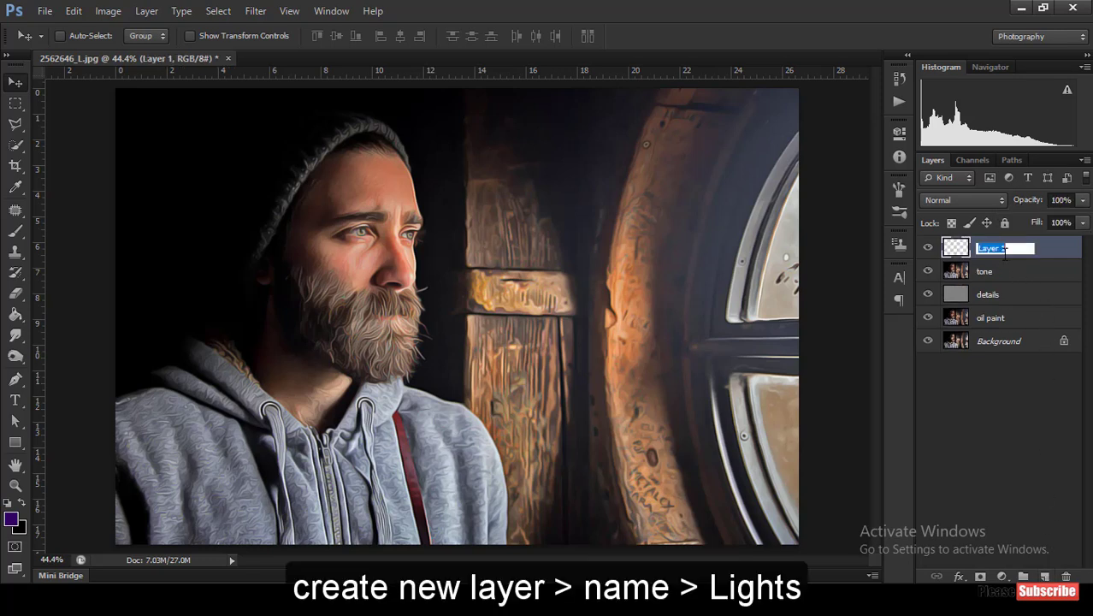
key("BackSpace")
type("hts")
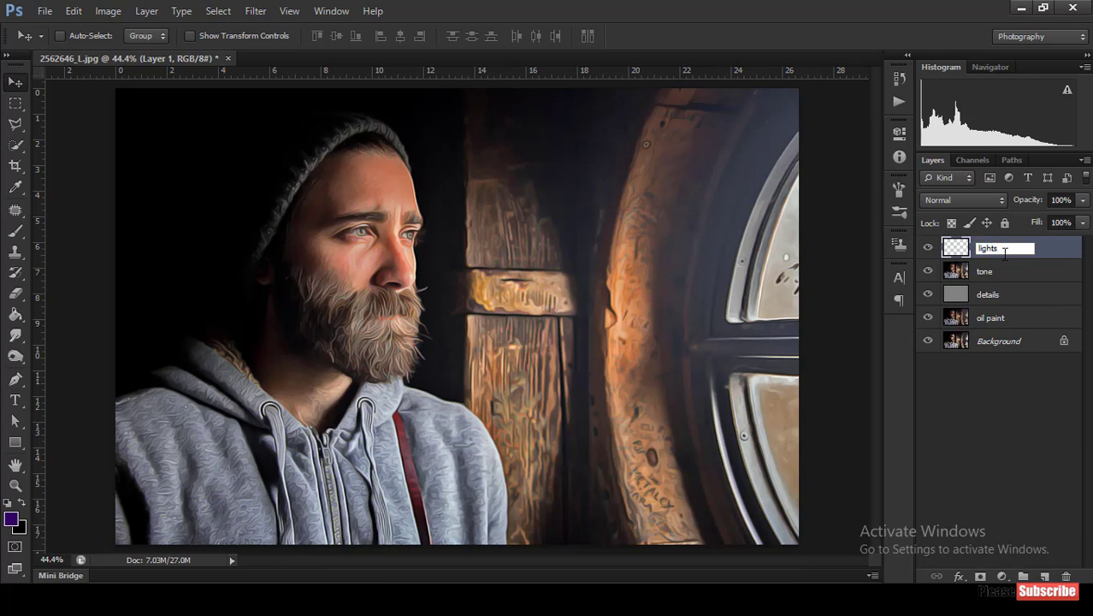
key("Return")
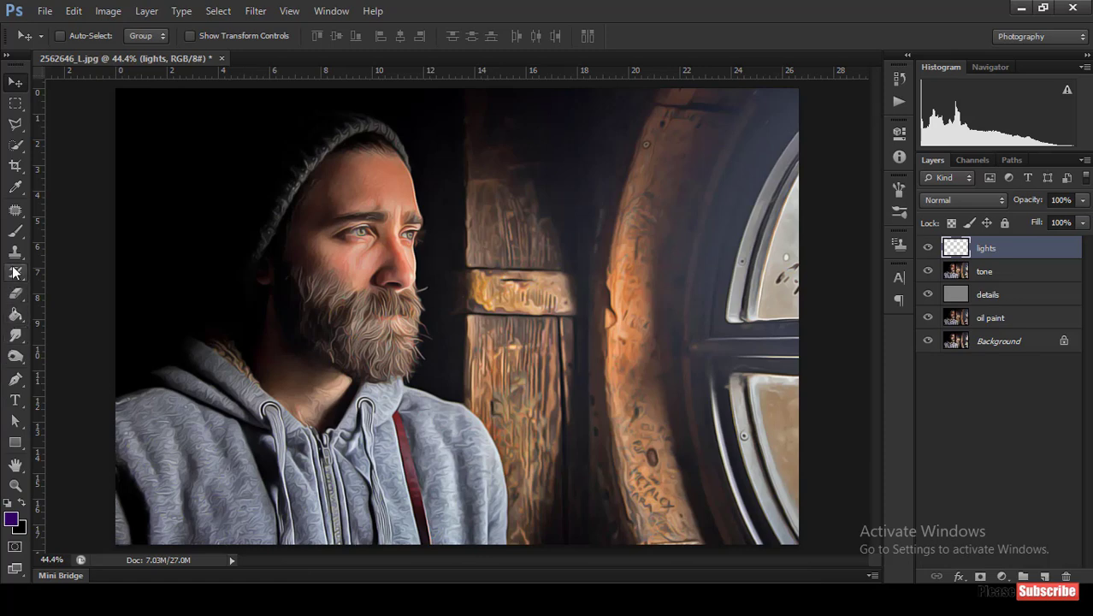
Select the Brush tool with orange-red #cc3300 as the foreground colour
left_click(15, 230)
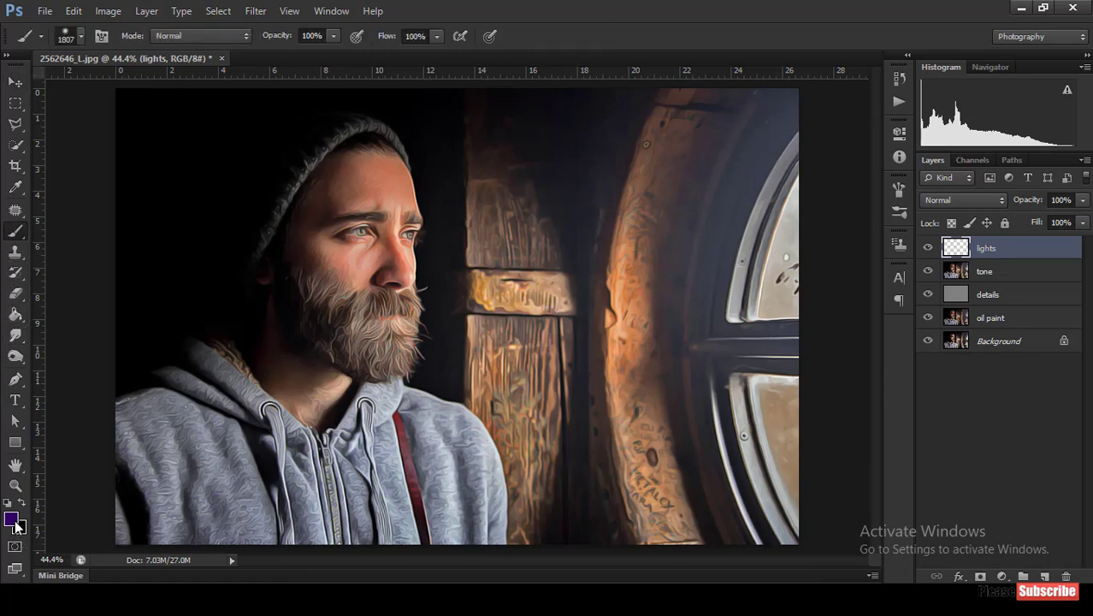
left_click(12, 519)
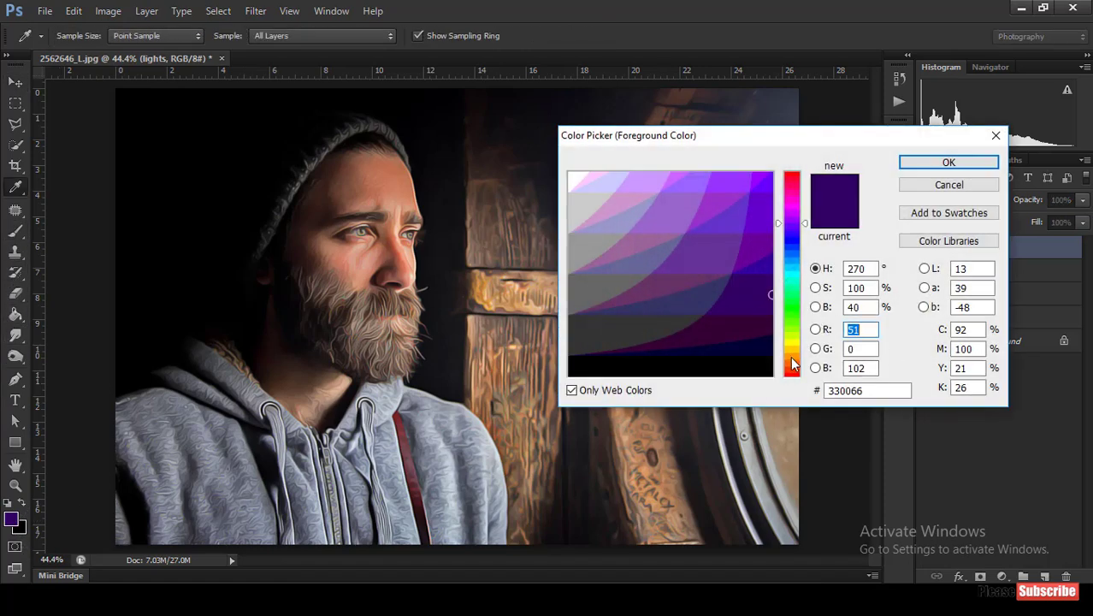
left_click(793, 372)
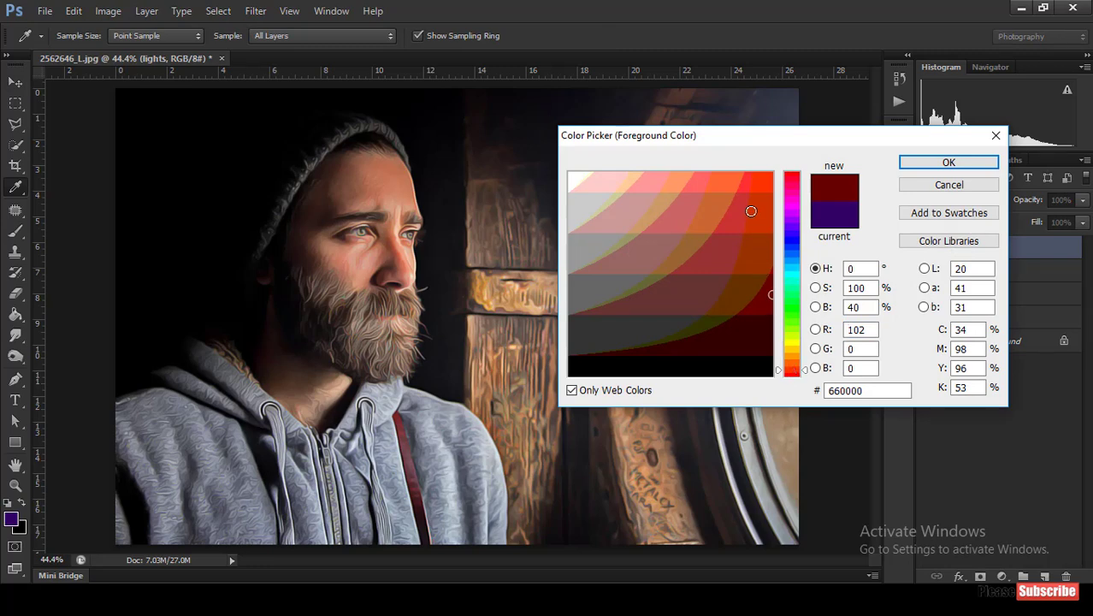
left_click(756, 193)
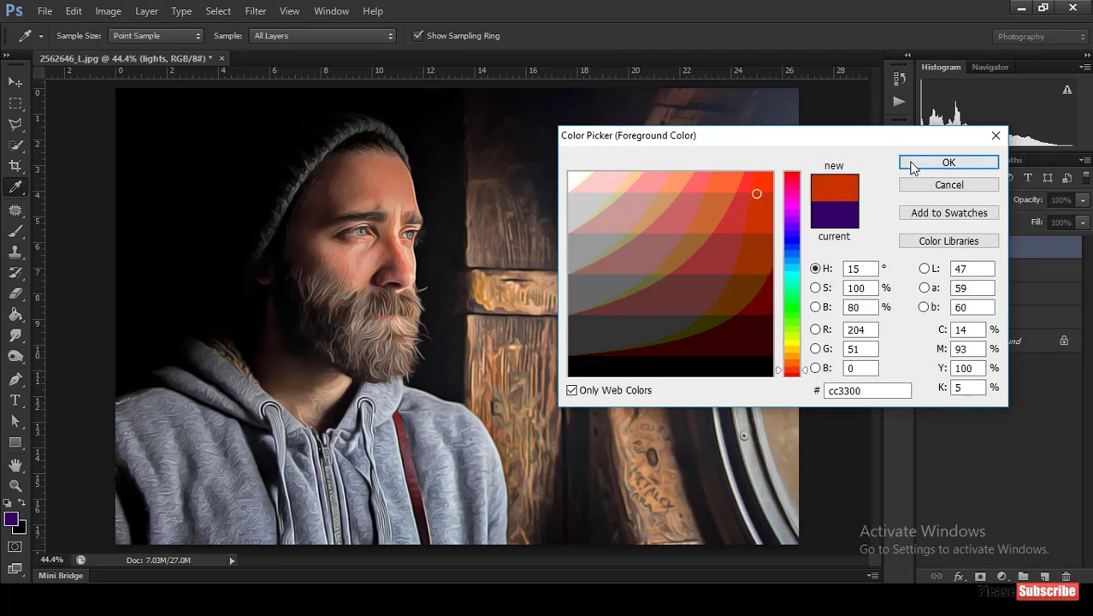
left_click(948, 163)
key("b")
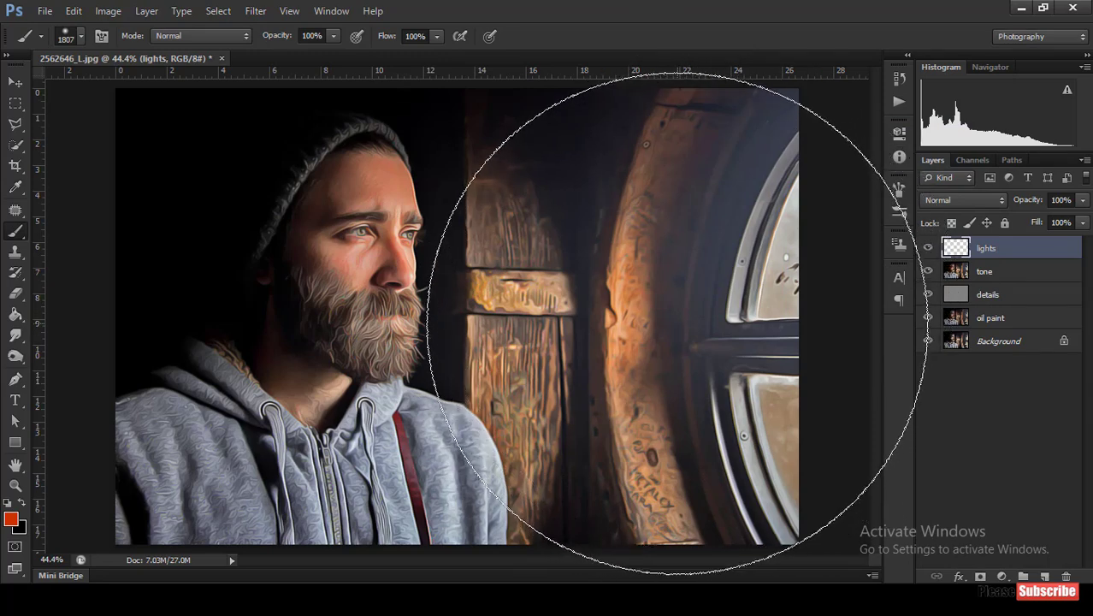
Paint orange-red glows on the window and left side, then yellow glows across the top and lower-left hoodie
left_click(671, 299)
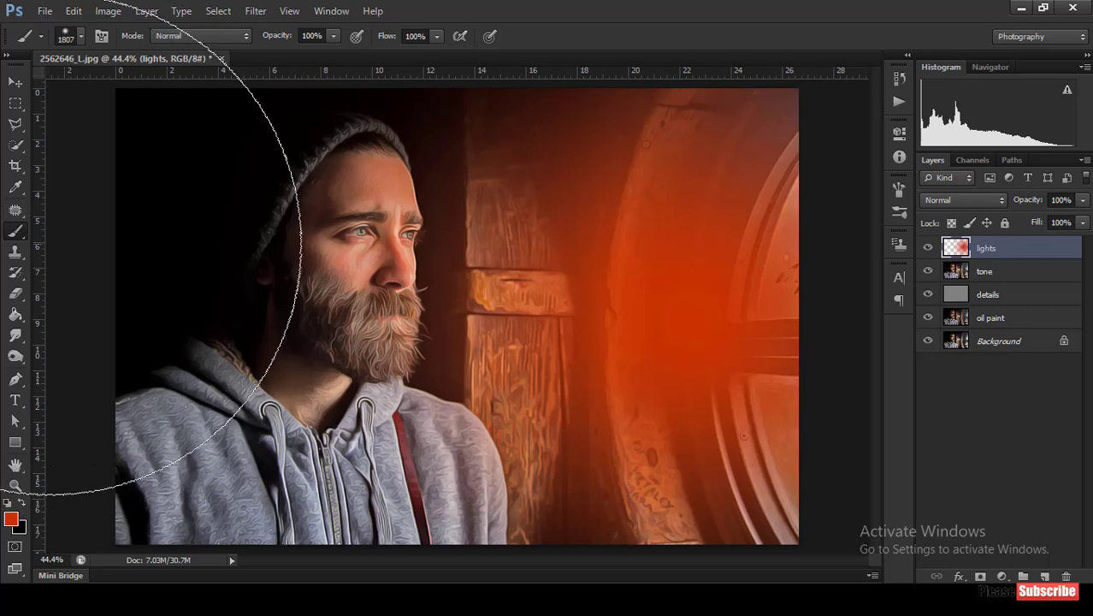
left_click(81, 295)
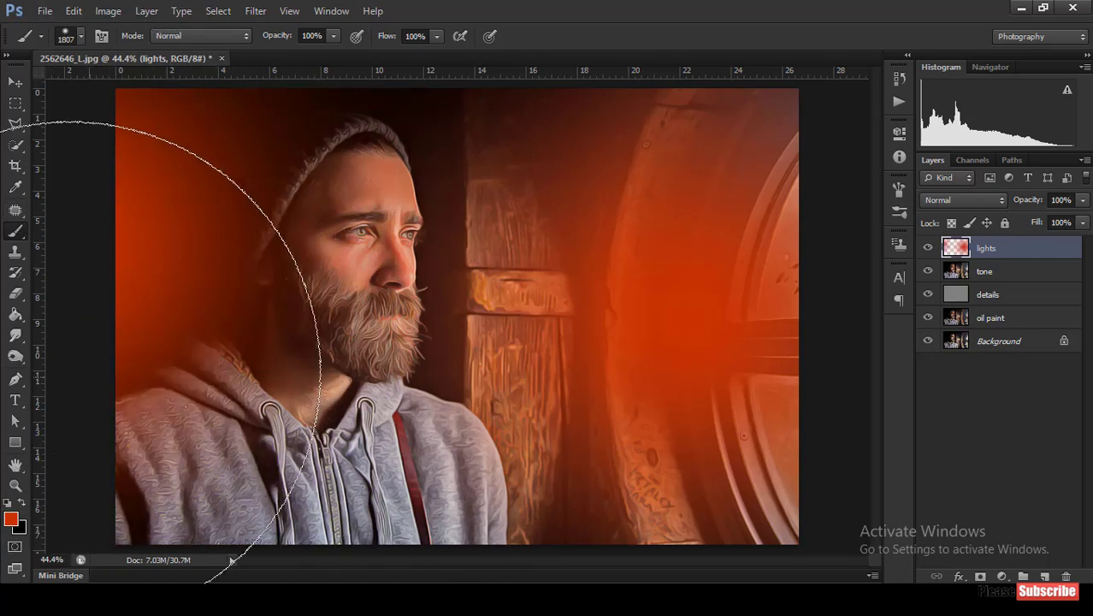
left_click(11, 518)
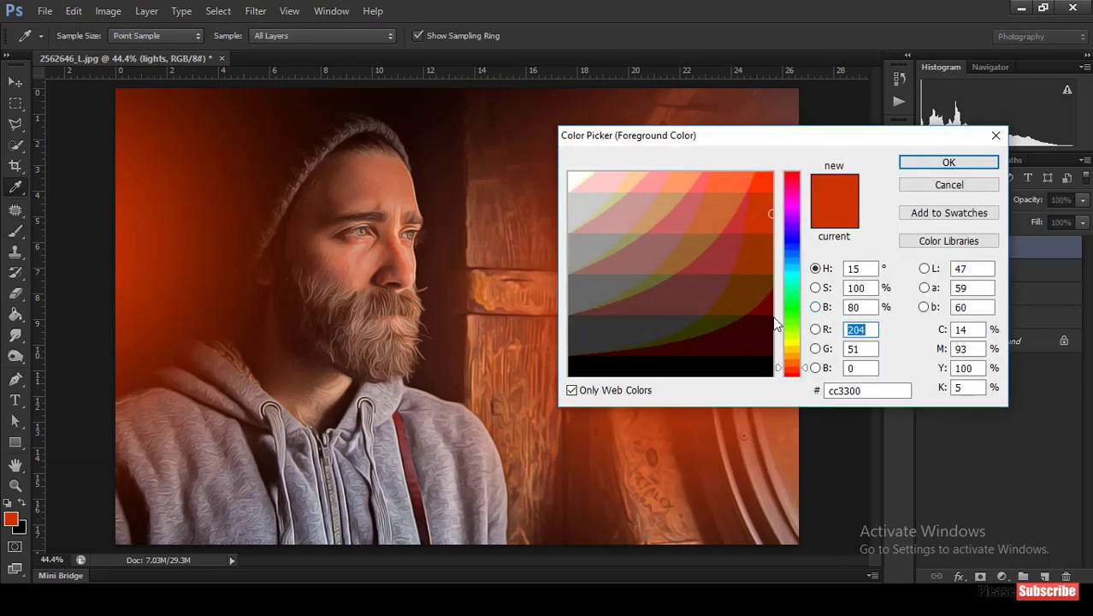
left_click(795, 347)
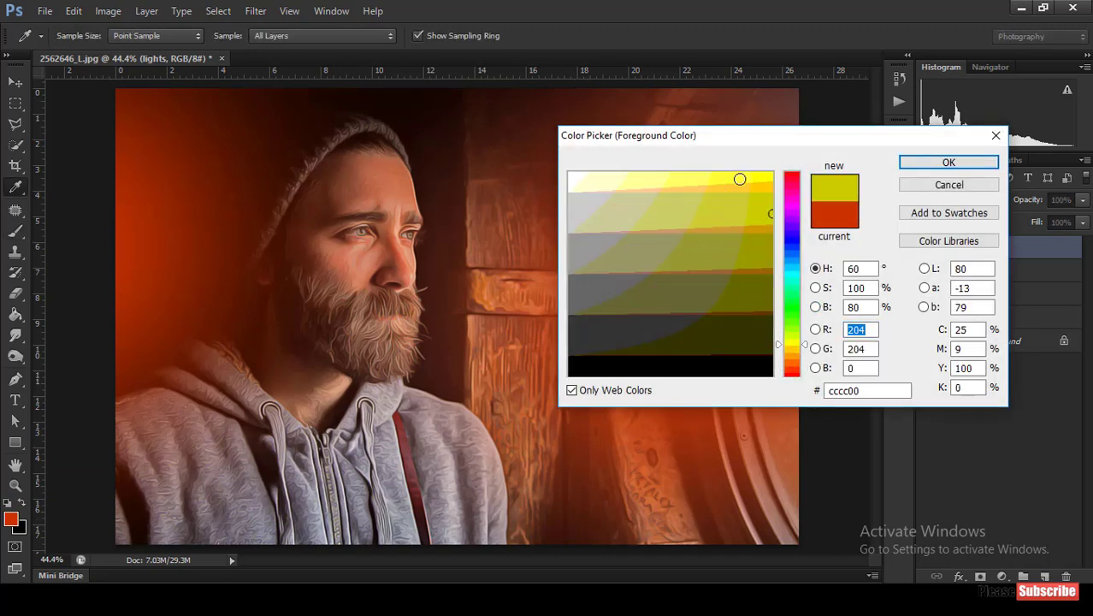
left_click(738, 181)
left_click(907, 165)
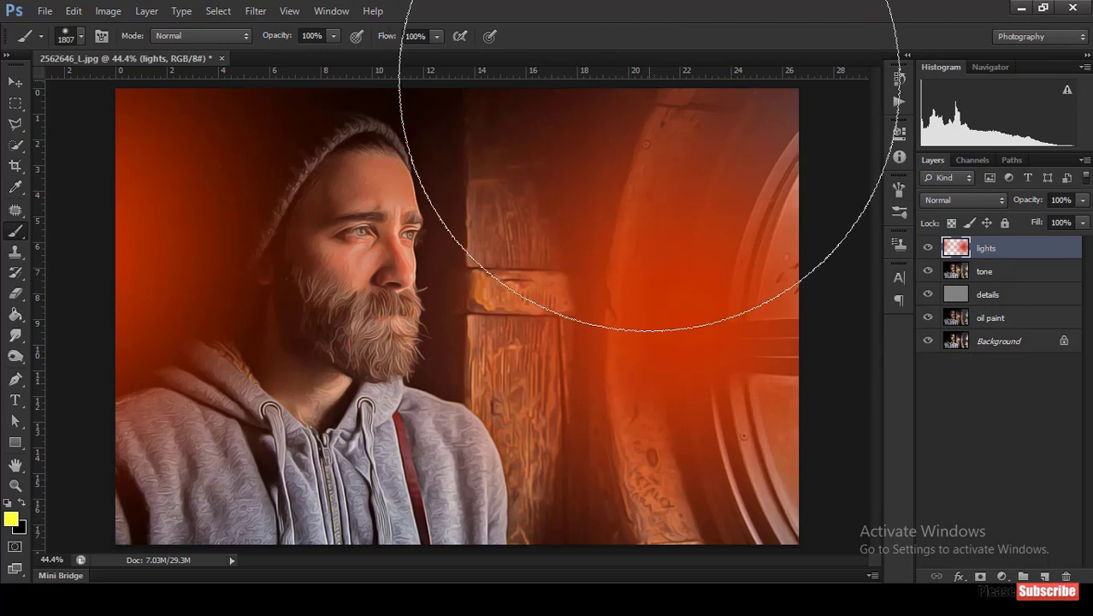
left_click_drag(649, 79, 633, 94)
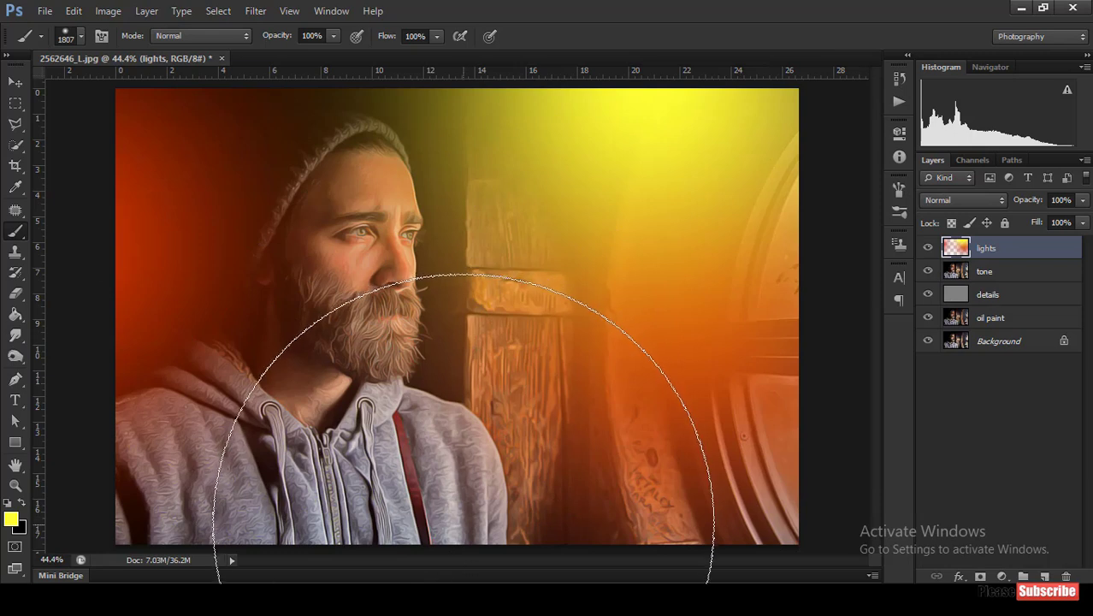
left_click_drag(248, 496, 183, 488)
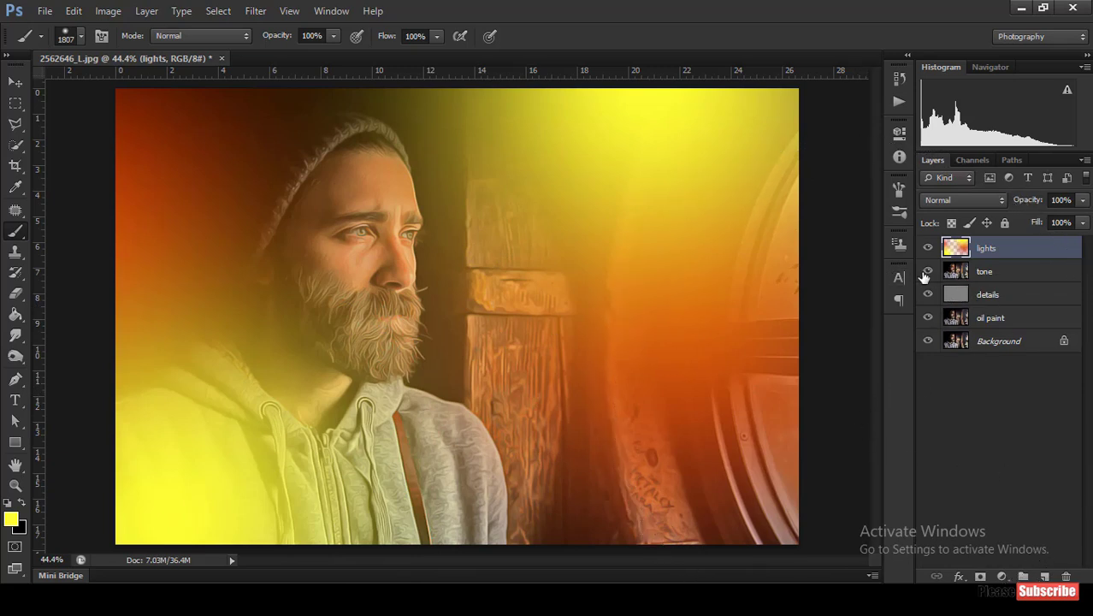
Set the lights layer to Overlay blend mode at 45% opacity
left_click(1001, 201)
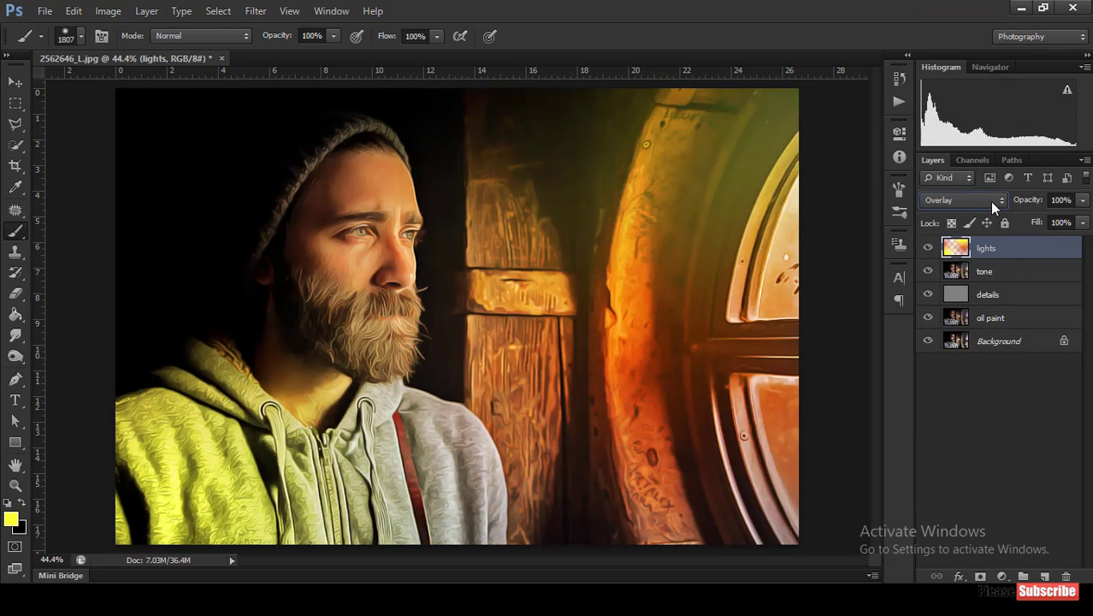
left_click(1082, 199)
left_click_drag(1052, 217, 1044, 217)
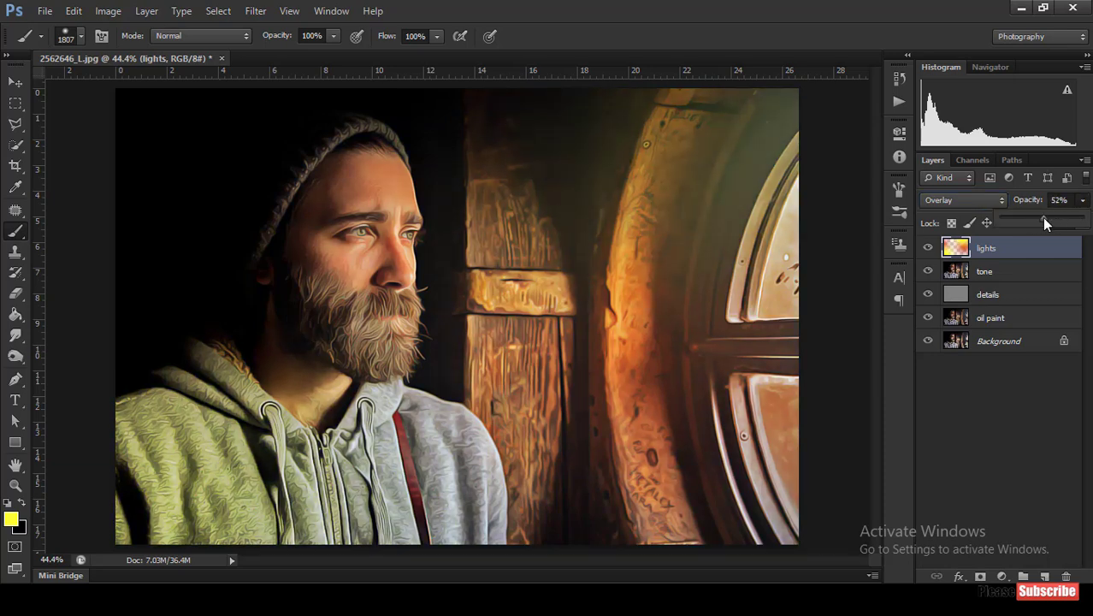
mouse_move(1049, 222)
left_mouse_down()
mouse_move(1063, 222)
mouse_move(1037, 221)
left_mouse_up()
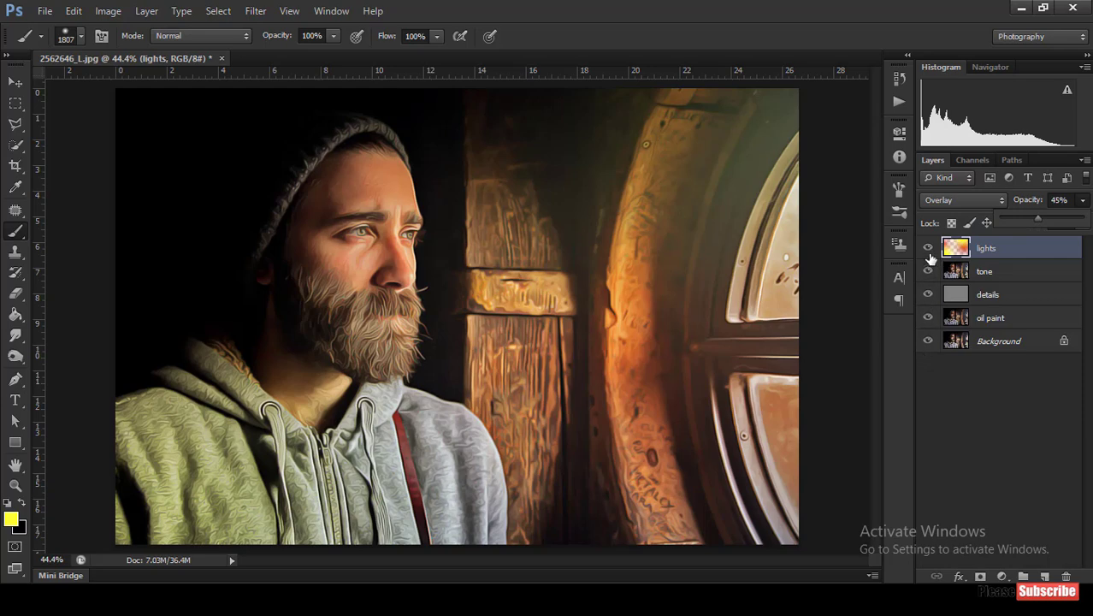
Toggle the lights, tone, details and oil paint layers off and back on to compare
left_click(928, 248)
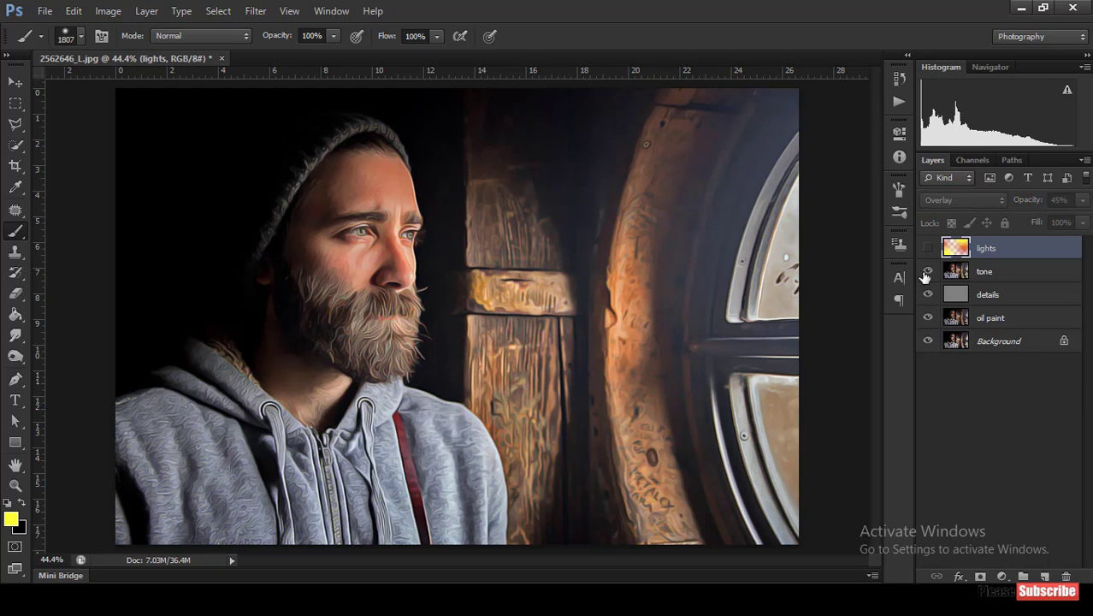
left_click(929, 272)
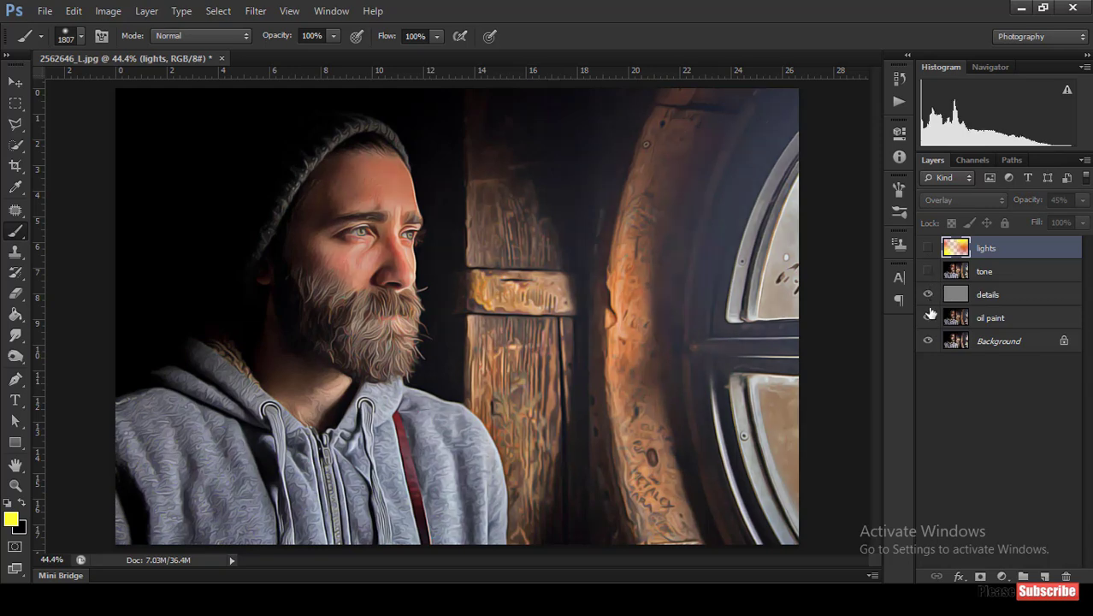
left_click(927, 294)
left_click(928, 317)
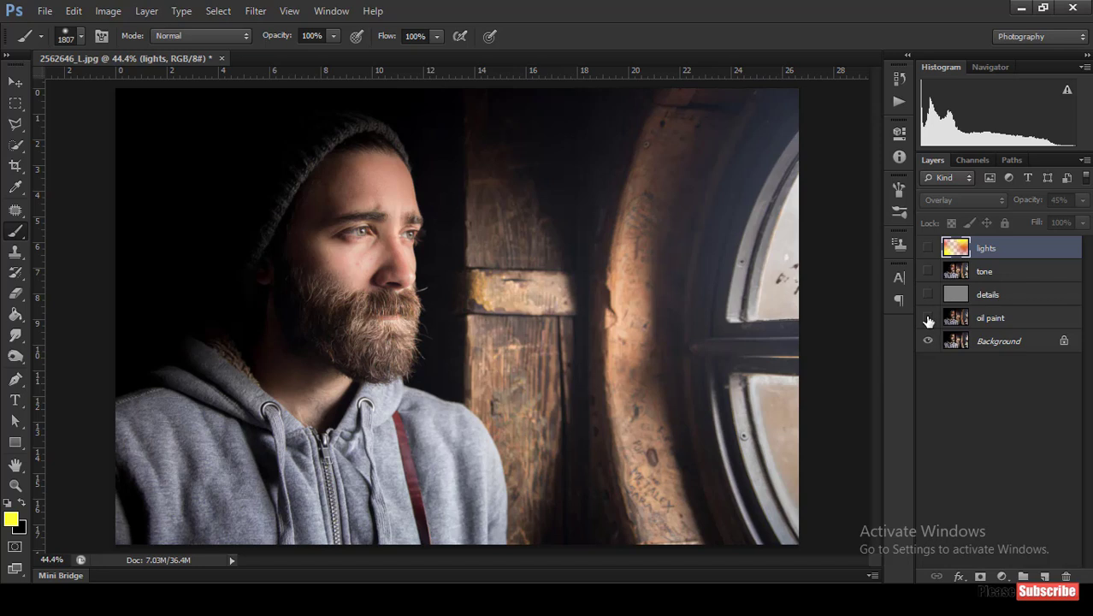
left_click(928, 317)
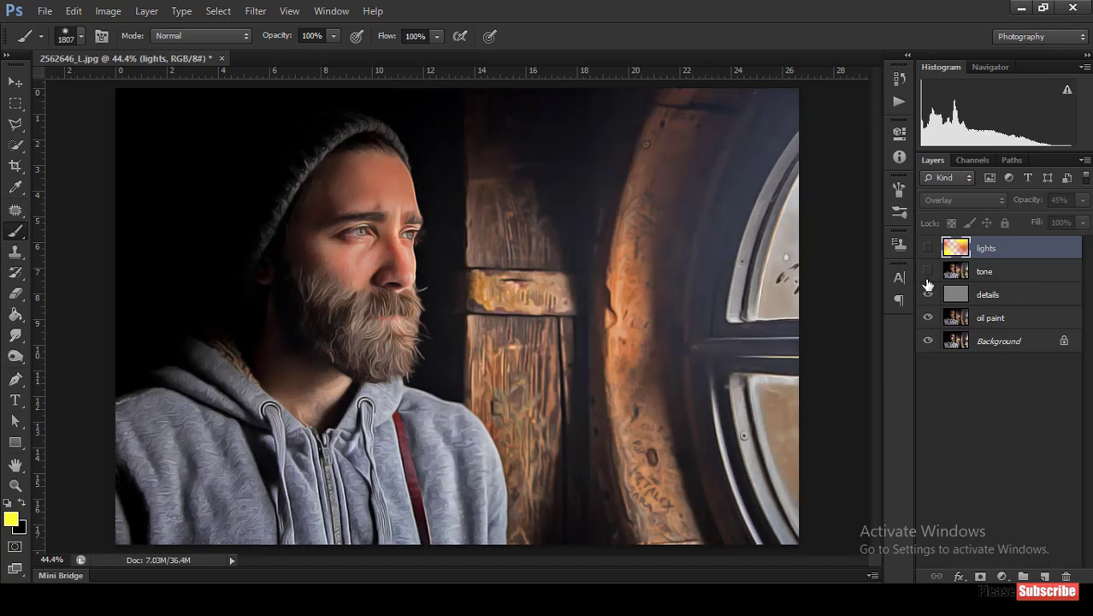
left_click(929, 272)
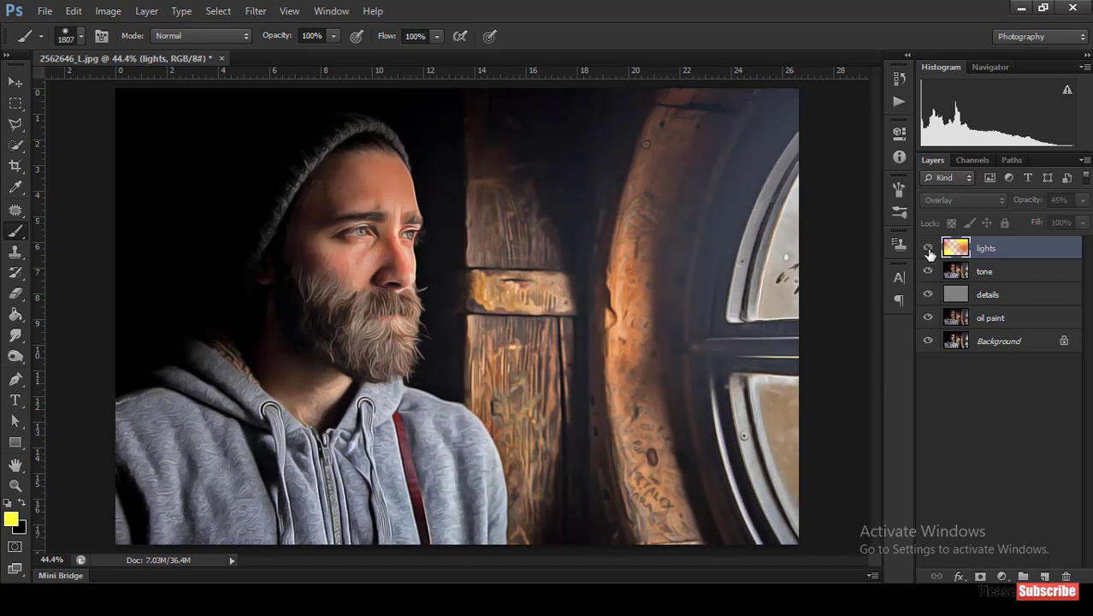
left_click(928, 248)
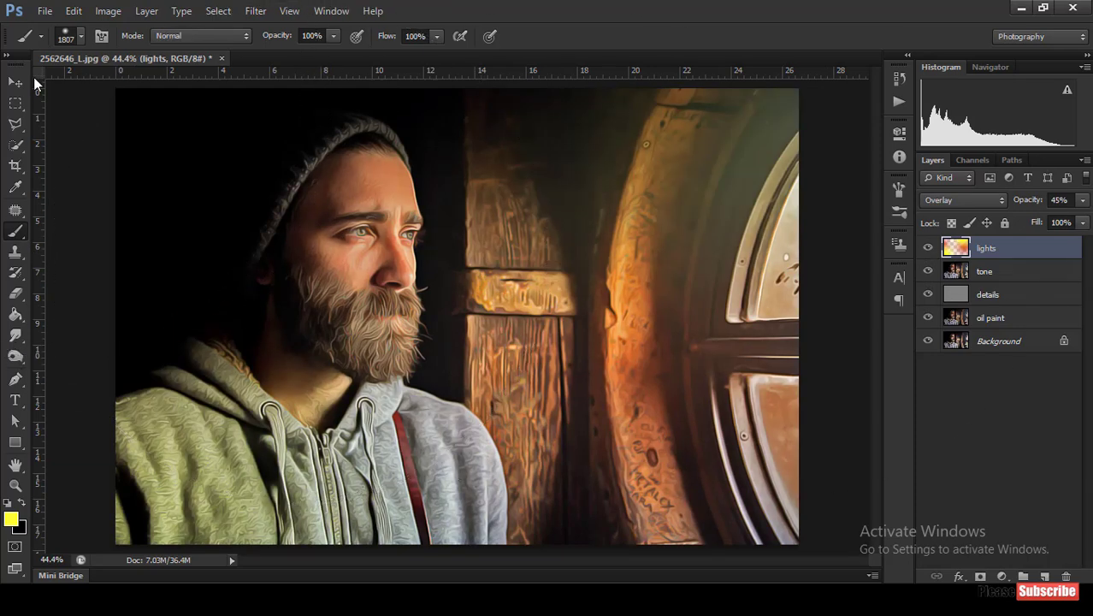
Zoom in to compare the portrait with and without the lights overlay, leaving it visible
left_click(16, 83)
scroll(341, 271, "up", 3, "alt")
scroll(340, 272, "up", 2, "alt")
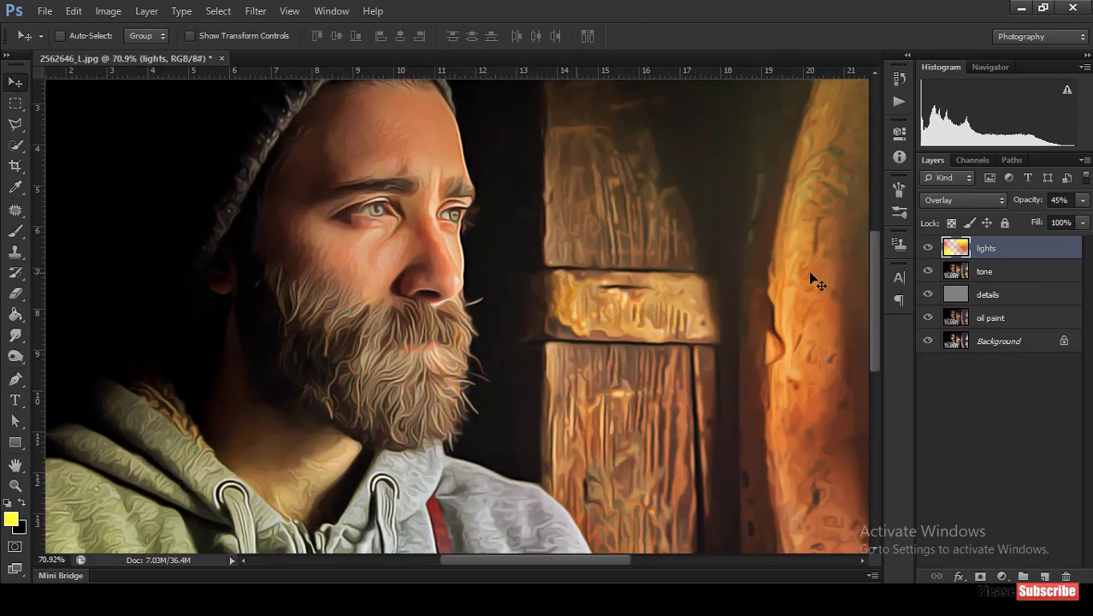
left_click(928, 248)
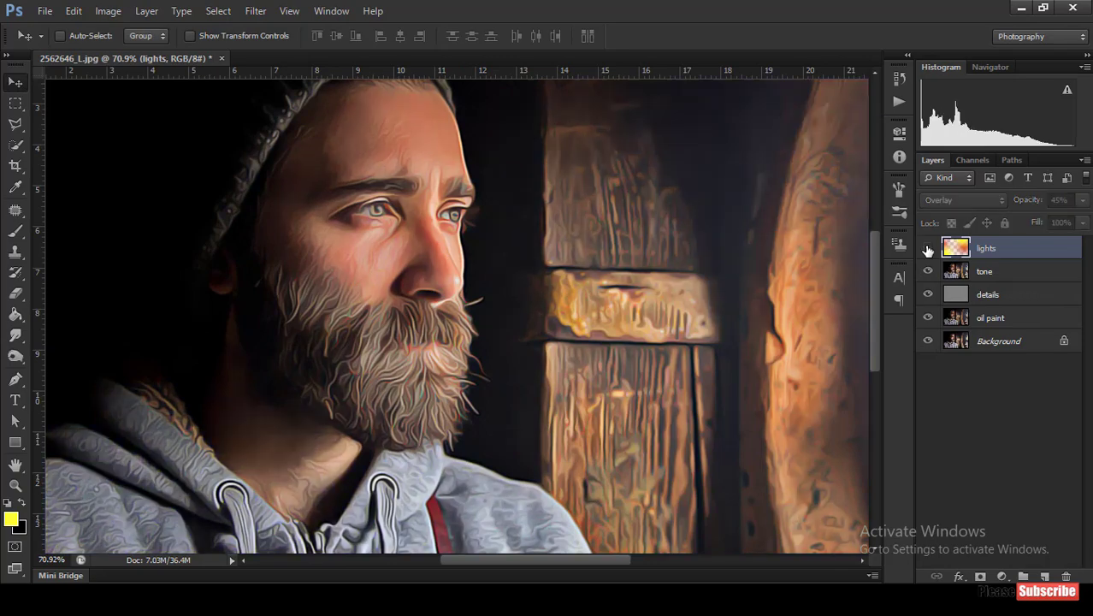
left_click(928, 248)
scroll(392, 324, "down", 2, "alt")
scroll(392, 323, "down", 2, "alt")
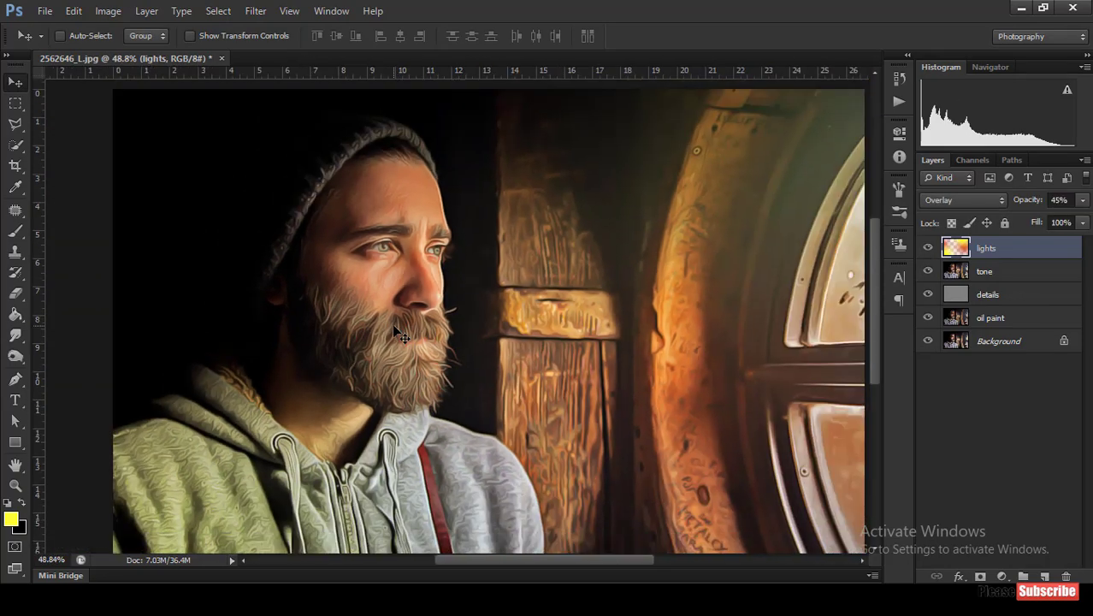
scroll(391, 323, "down", 1, "alt")
scroll(395, 330, "up", 3, "alt")
scroll(313, 339, "up", 2, "alt")
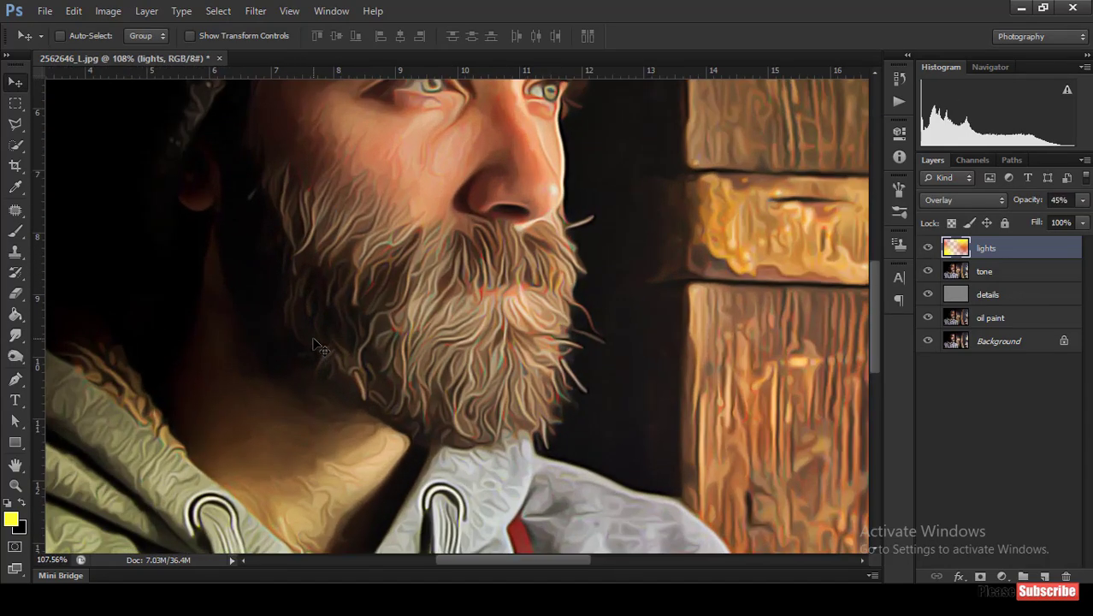
scroll(313, 339, "down", 2, "alt")
scroll(270, 171, "down", 2, "alt")
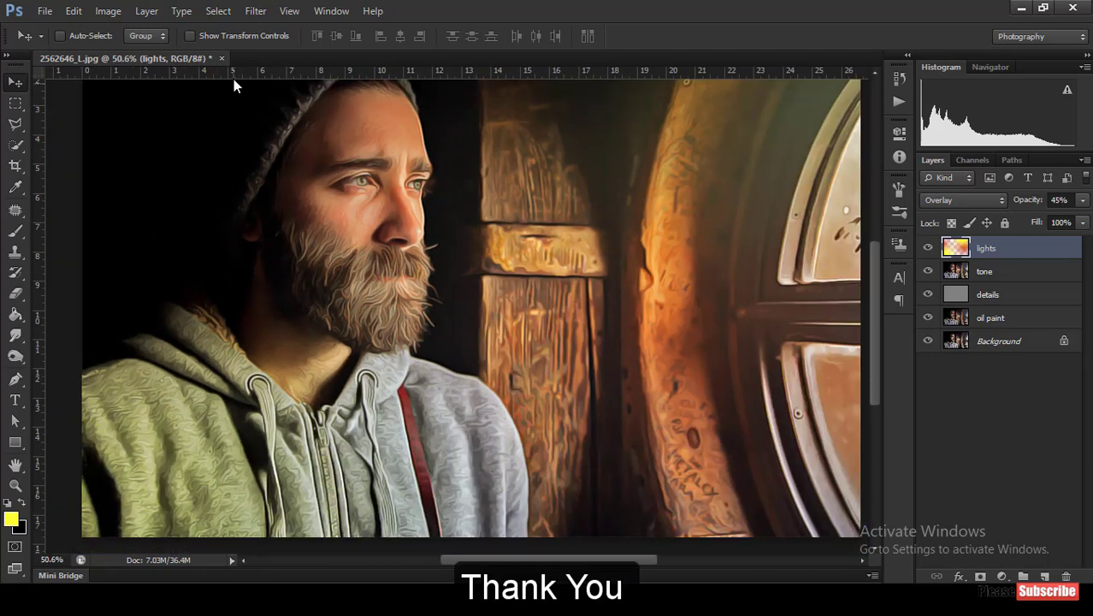
scroll(267, 167, "up", 2, "alt")
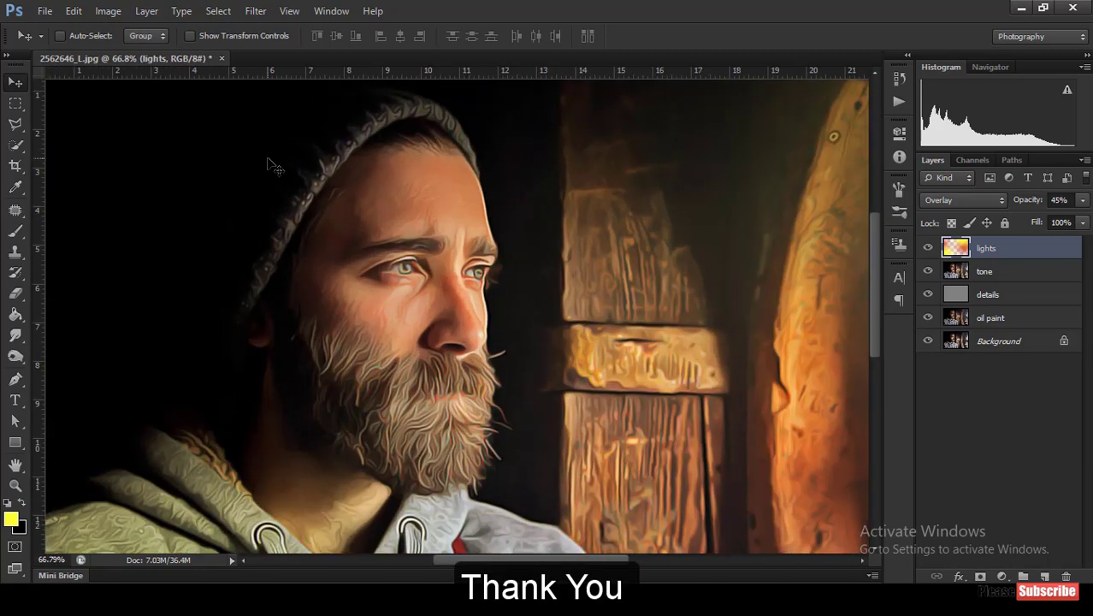
scroll(269, 173, "down", 1, "alt")
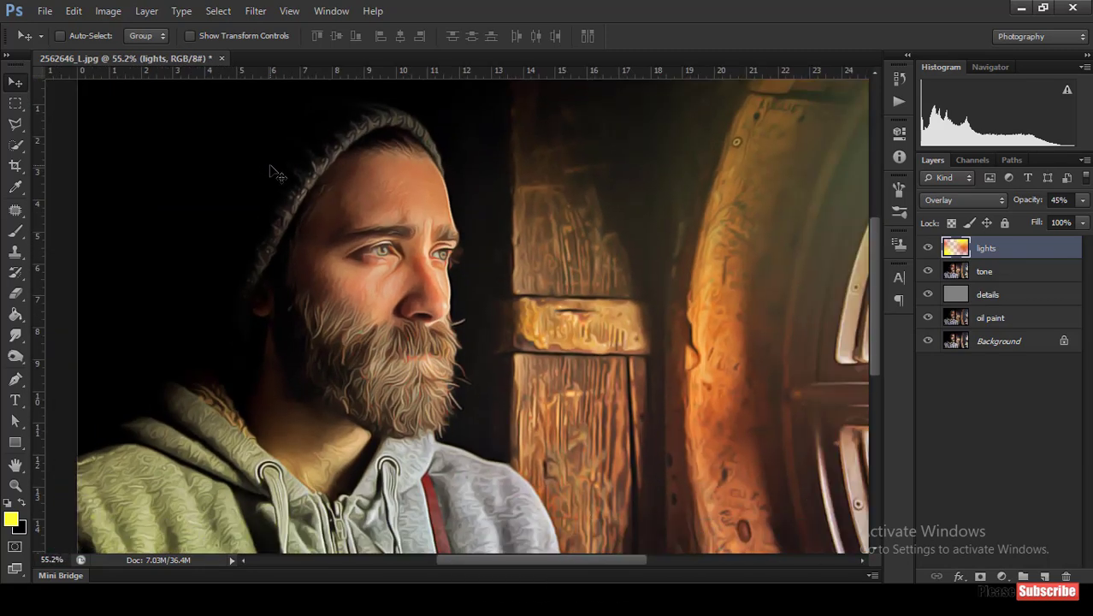
scroll(277, 173, "down", 1, "alt")
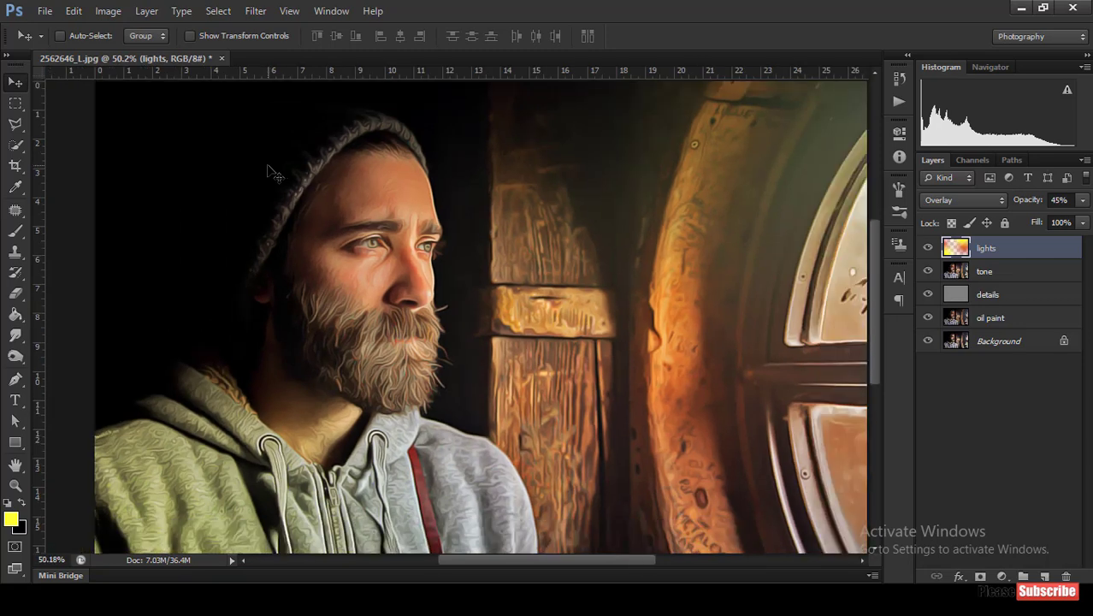
left_click(44, 10)
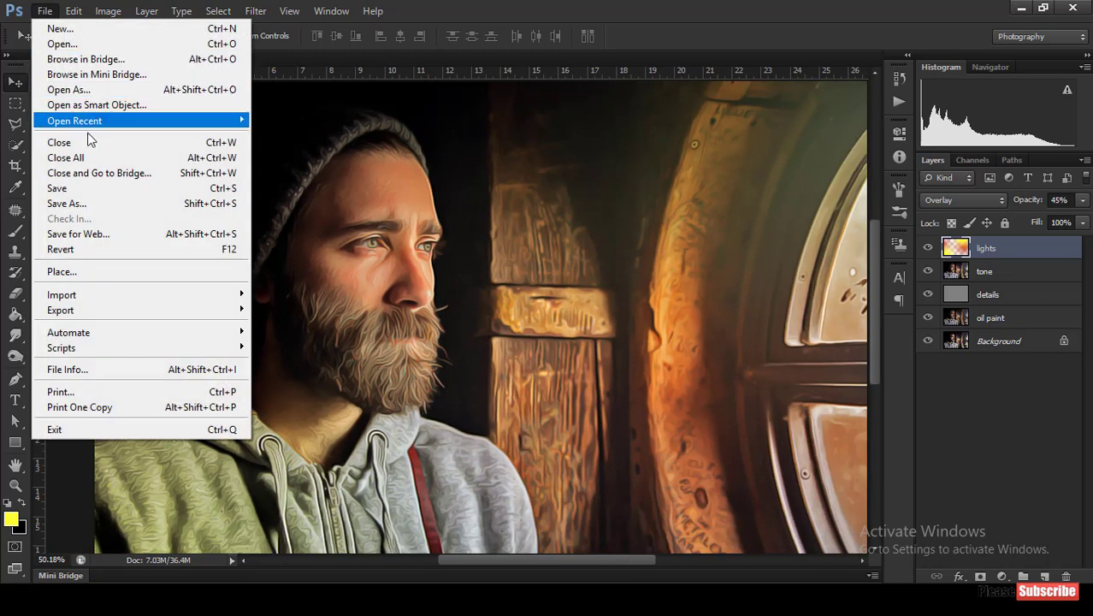
Save the portrait to the Desktop as JPEG 'oil' at quality 12 and view it
left_click(86, 201)
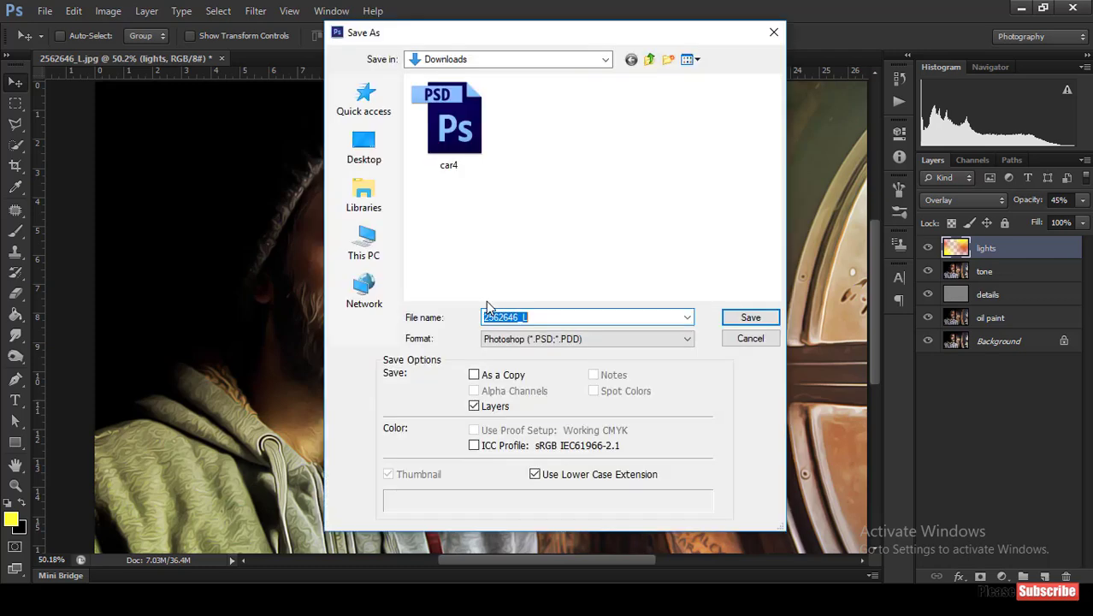
left_click(363, 147)
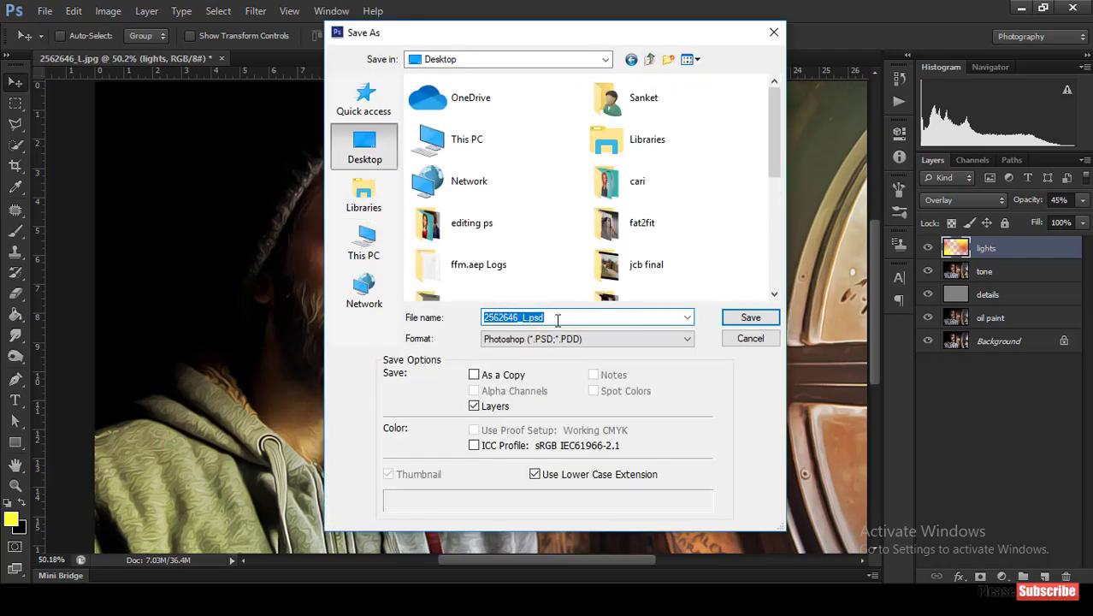
type("oil")
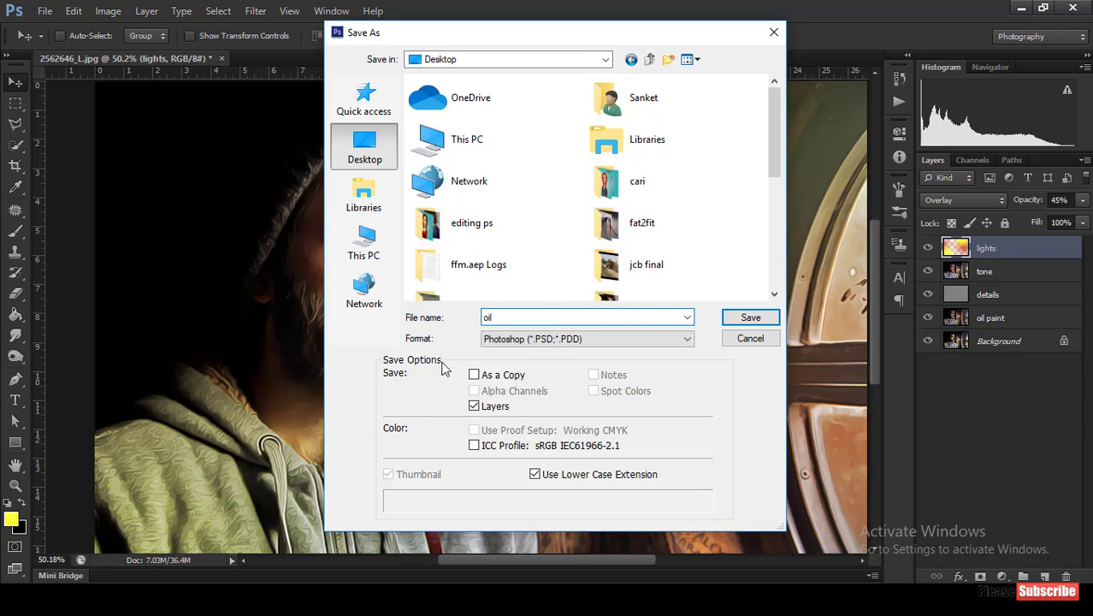
left_click(532, 341)
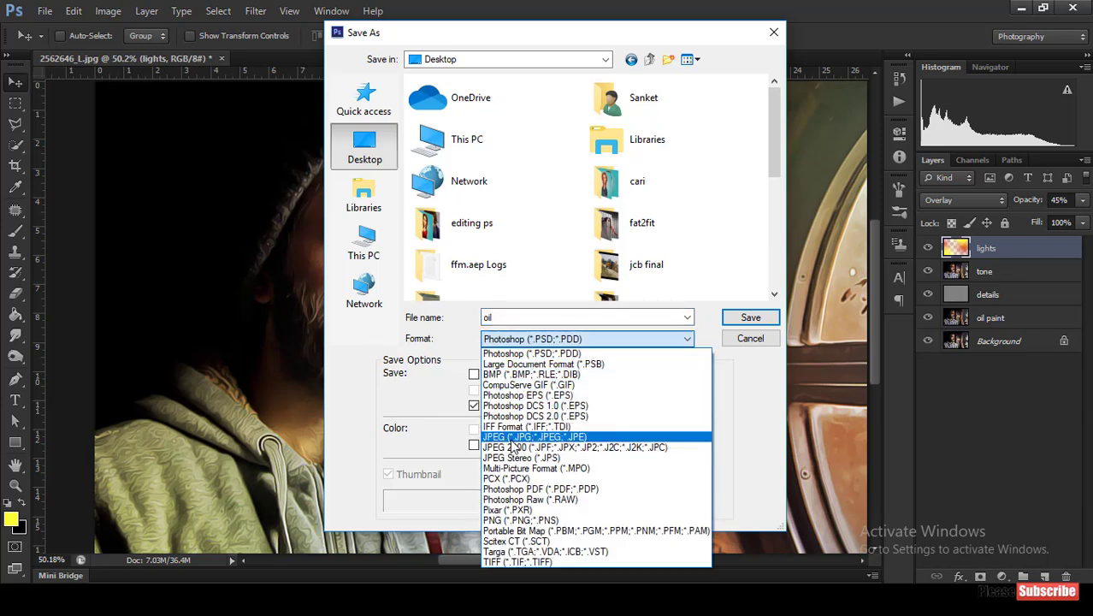
left_click(513, 437)
left_click(743, 318)
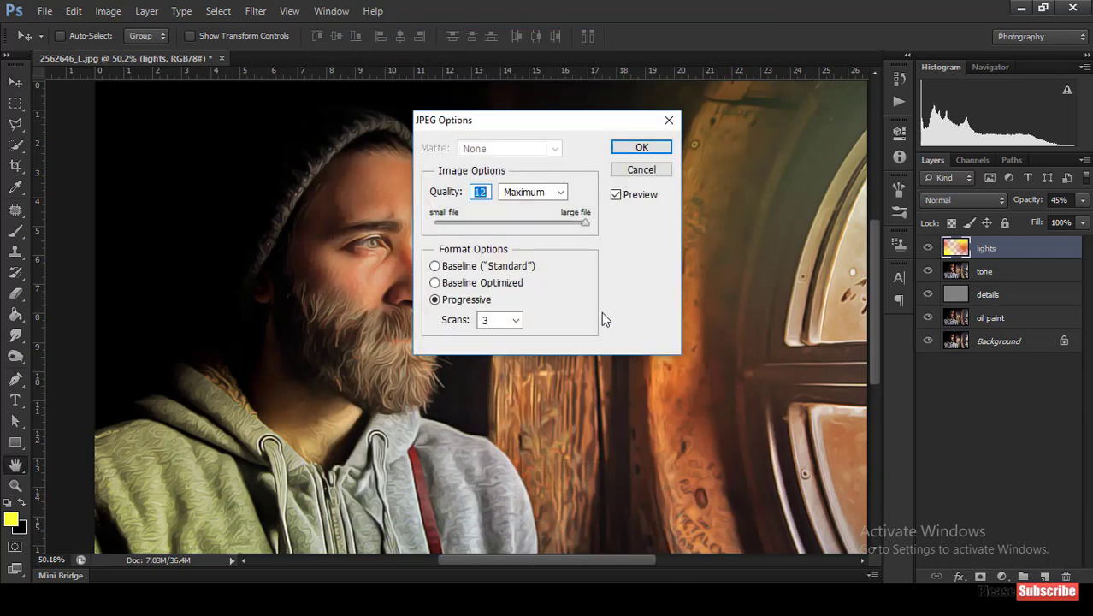
left_click(656, 149)
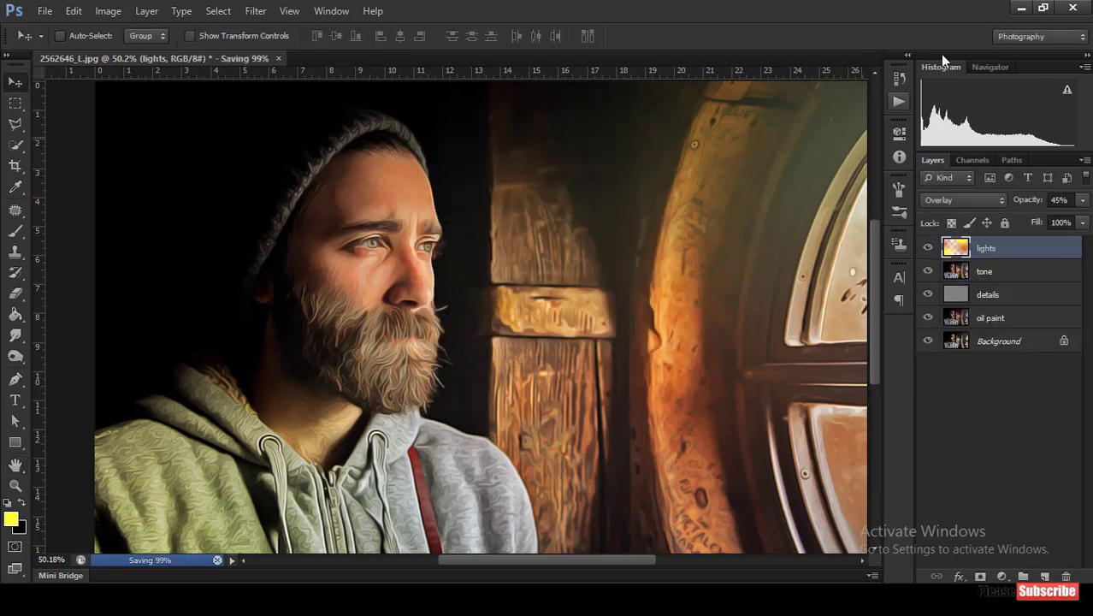
left_click(1022, 8)
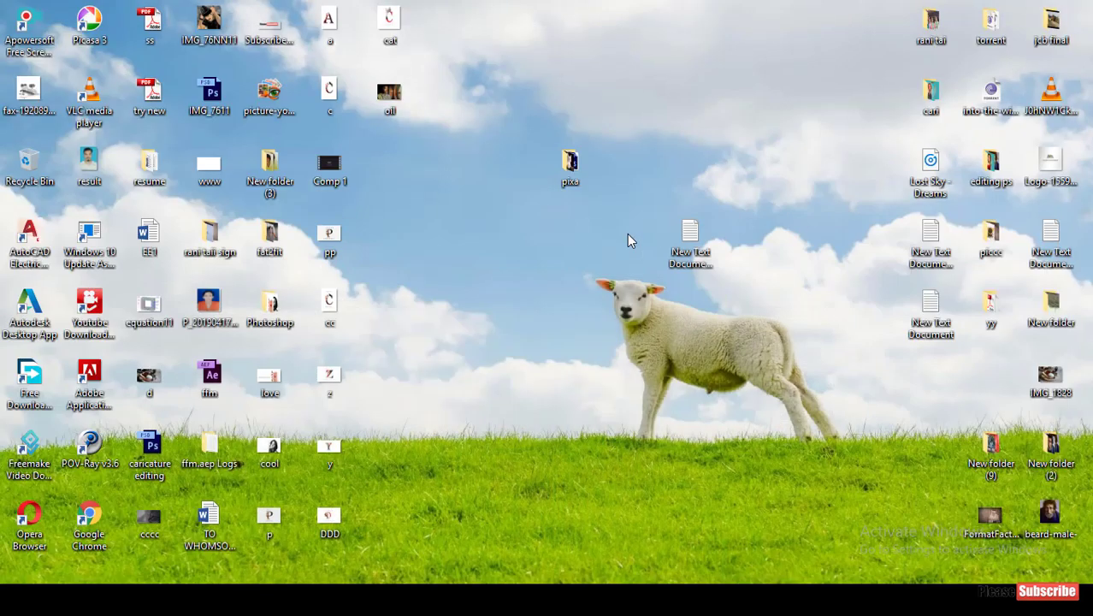
double_click(402, 109)
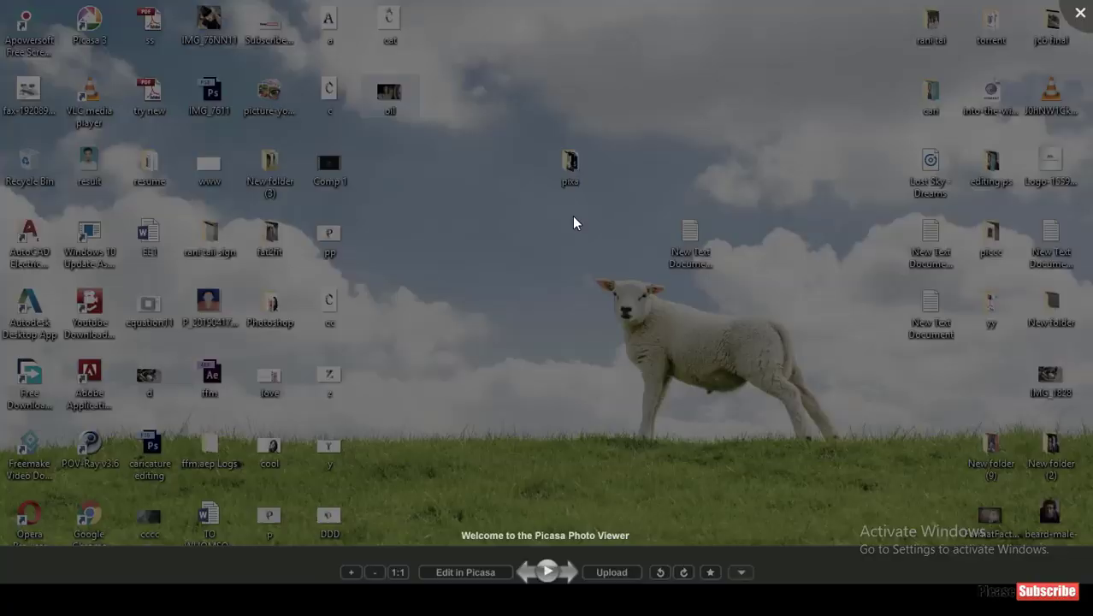